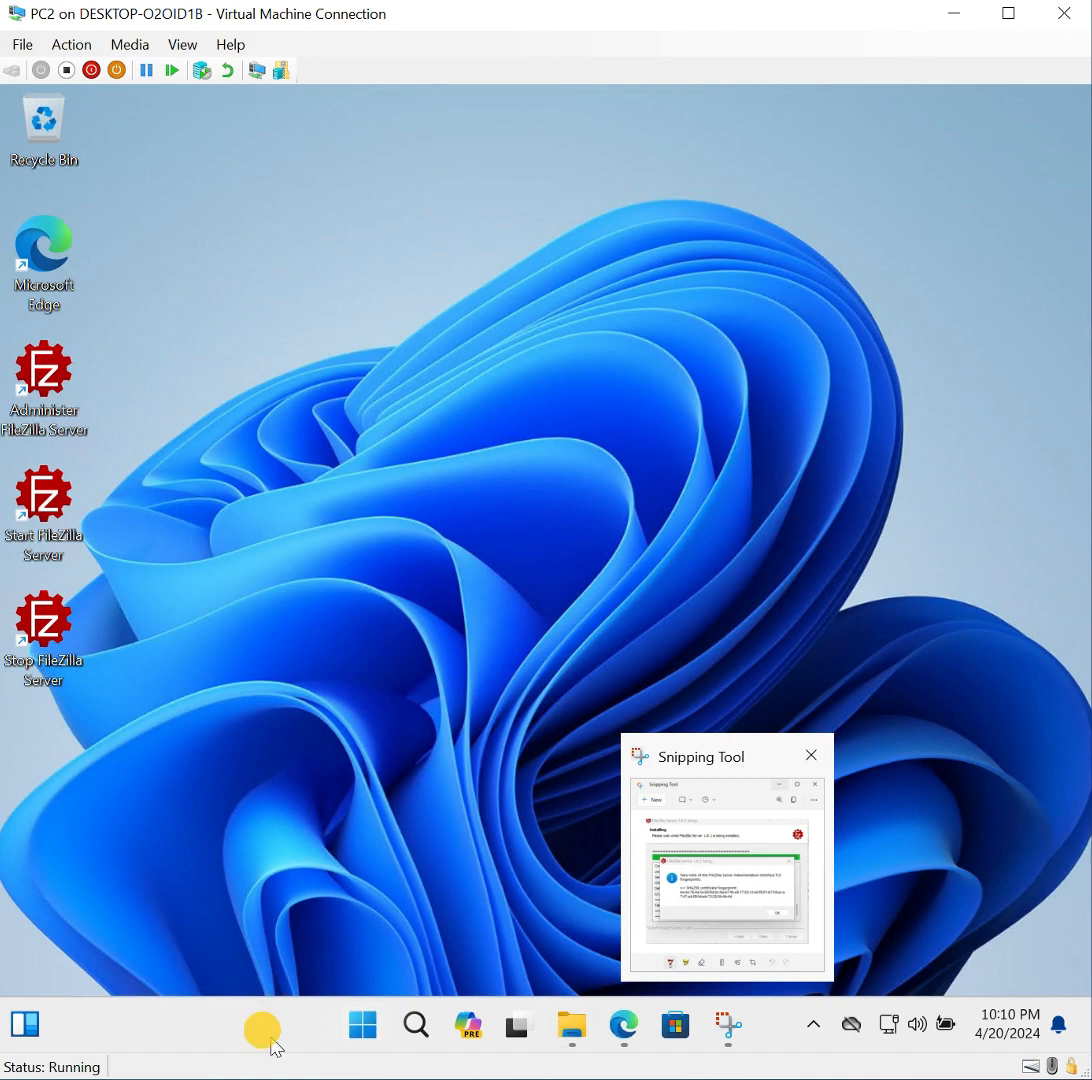
Switch to Microsoft Edge and download the free FileZilla Server edition for Windows (64bit x86).
click(624, 1025)
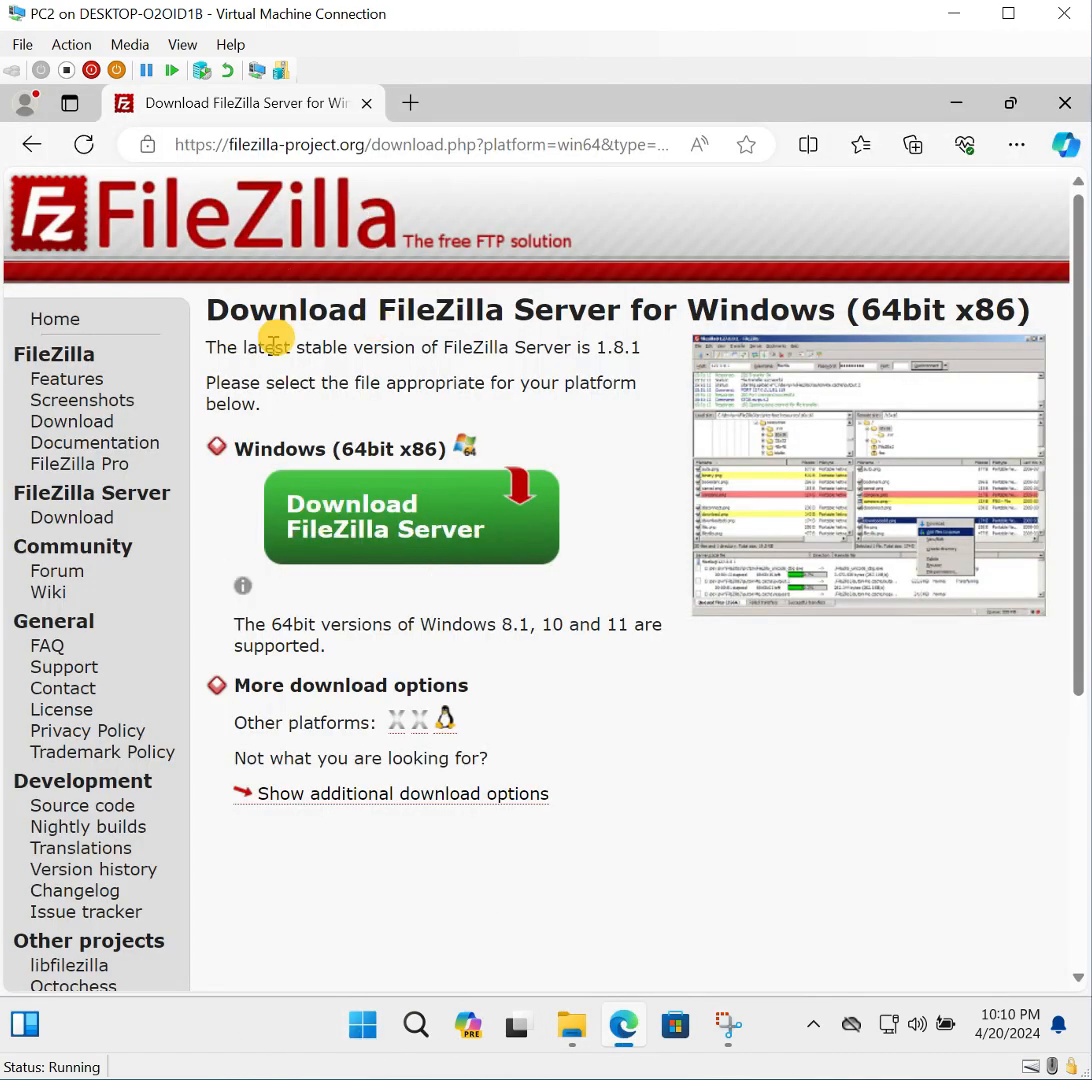
click(385, 545)
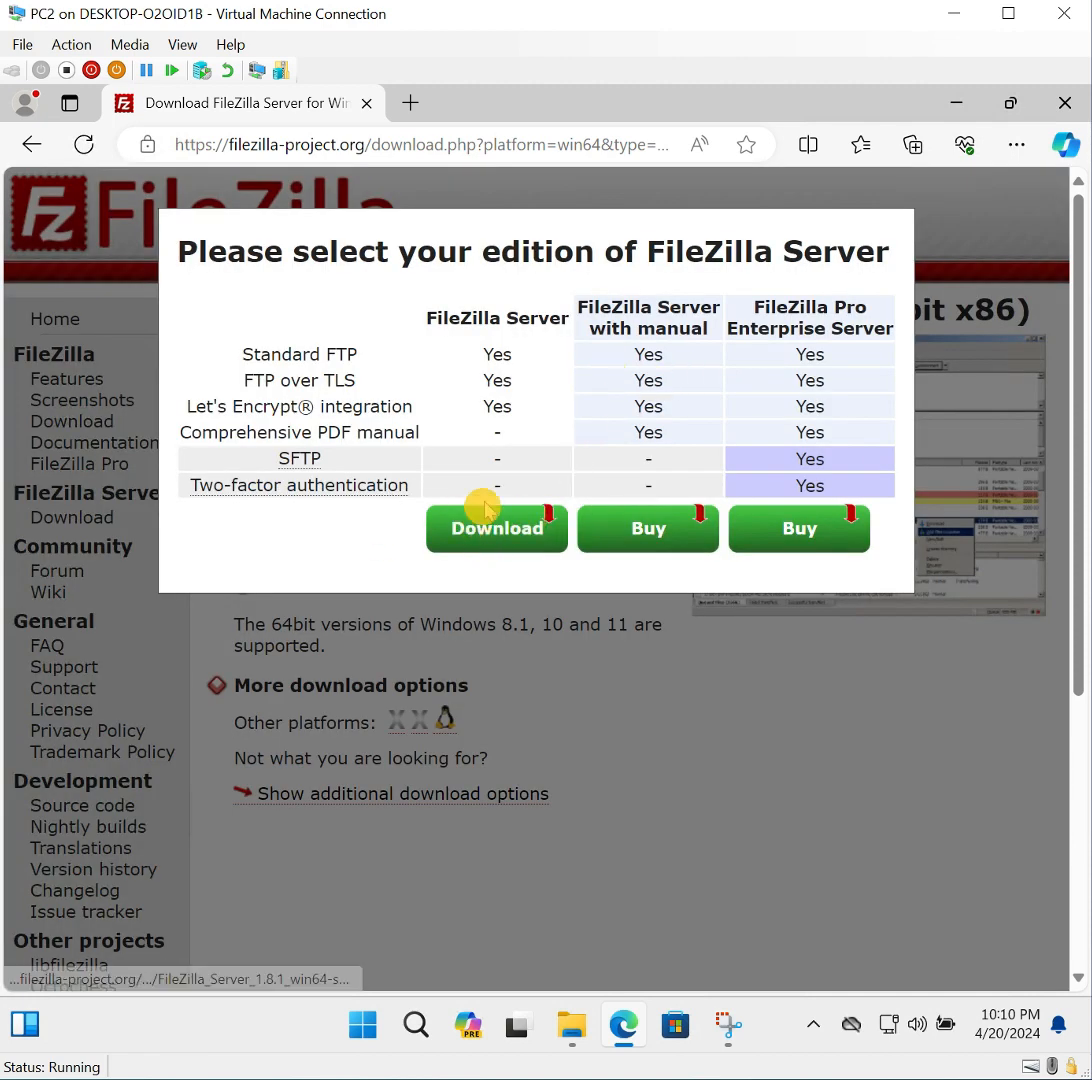
drag(480, 505, 446, 334)
click(505, 541)
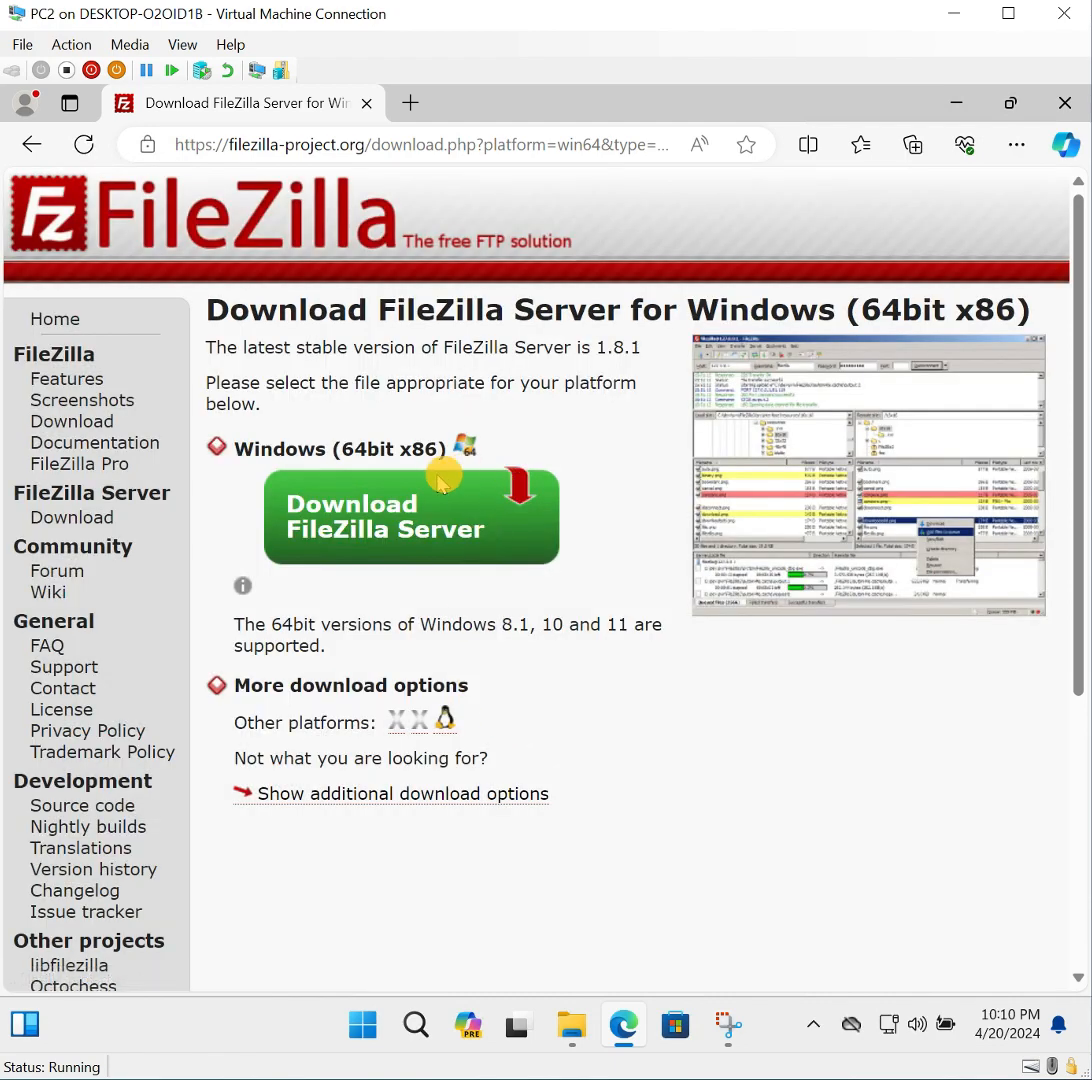
click(327, 529)
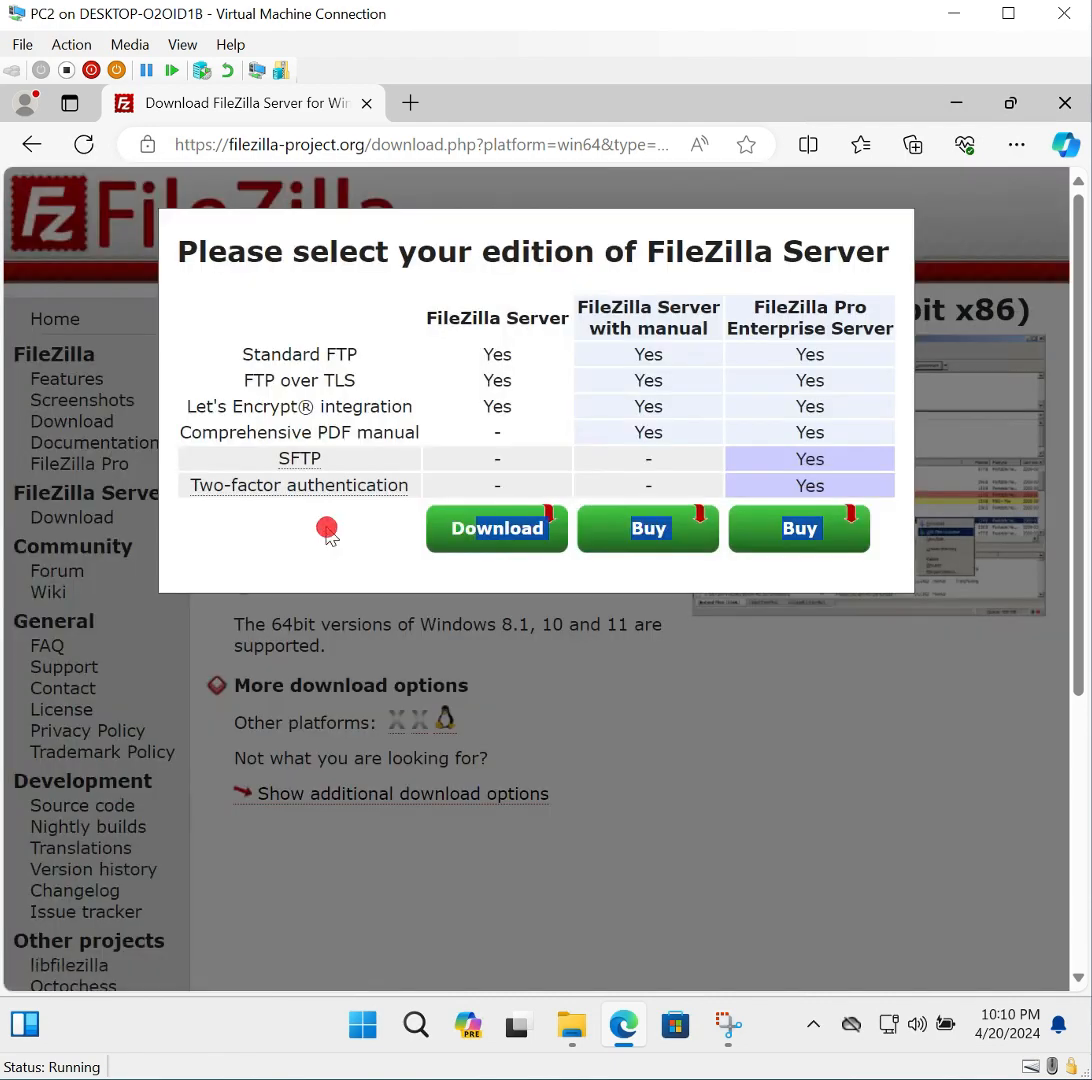
click(459, 537)
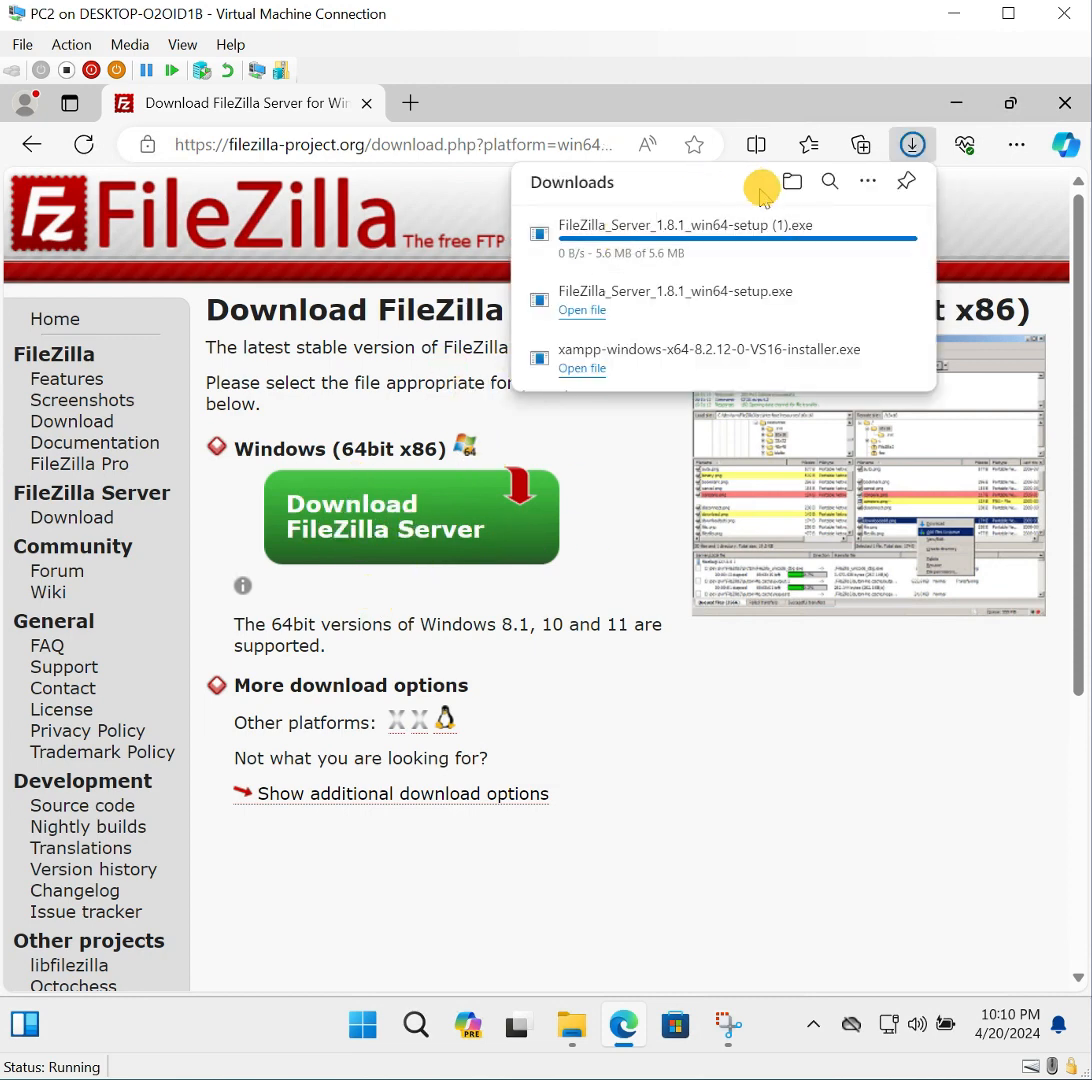
Delete the duplicate download and run the existing FileZilla_Server_1.8.1_win64-setup installer from its folder, allowing it to make changes to the device.
click(890, 232)
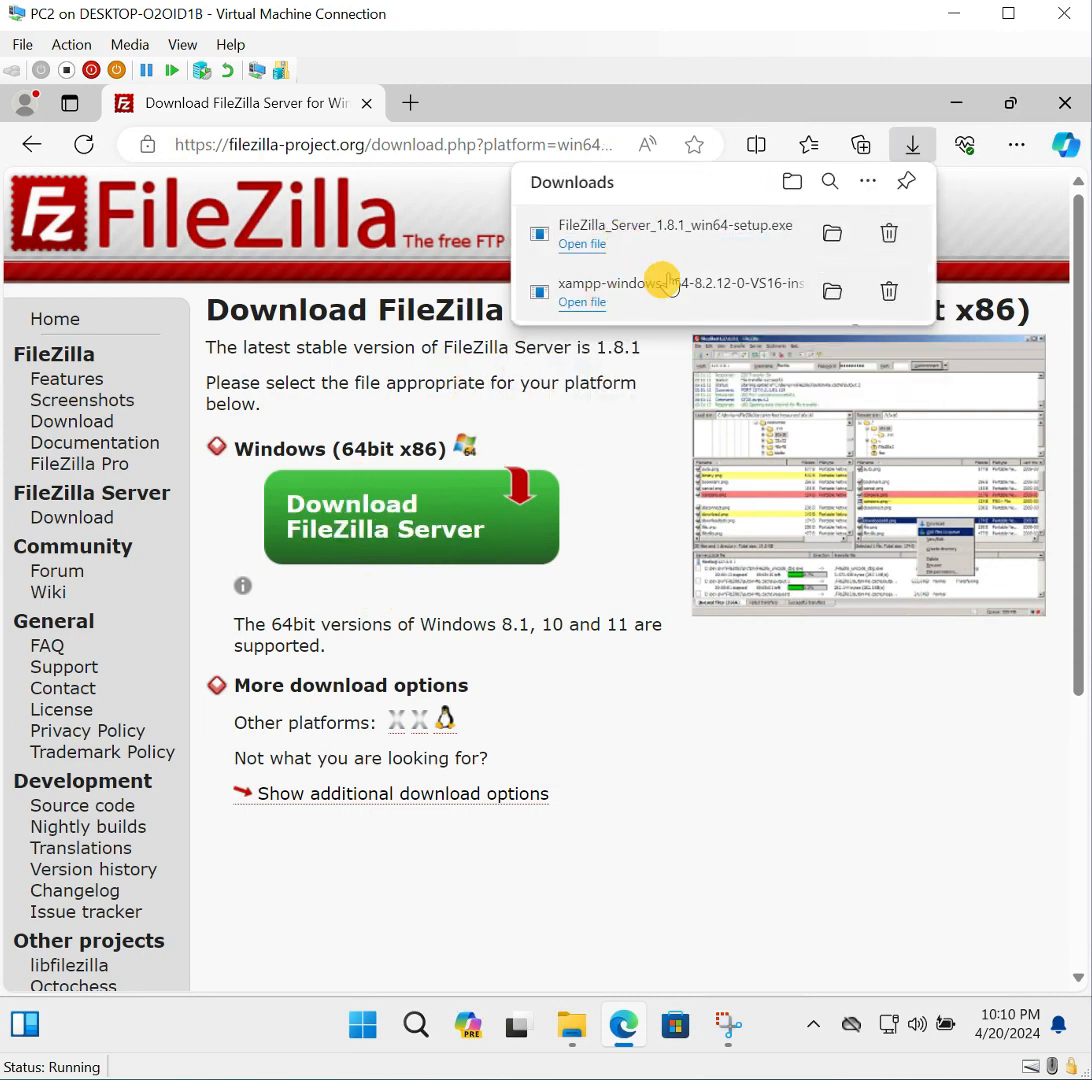
click(834, 238)
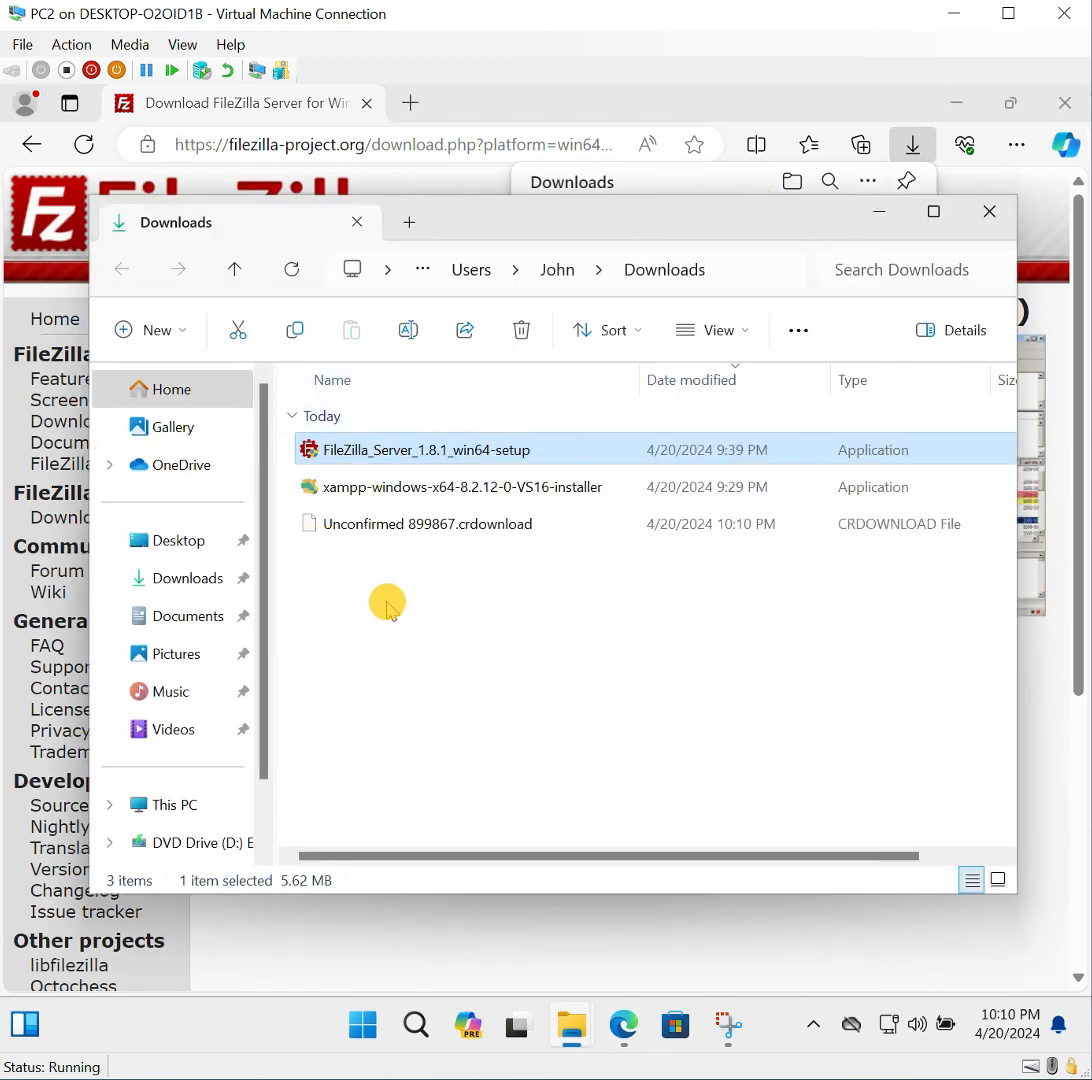
double_click(384, 452)
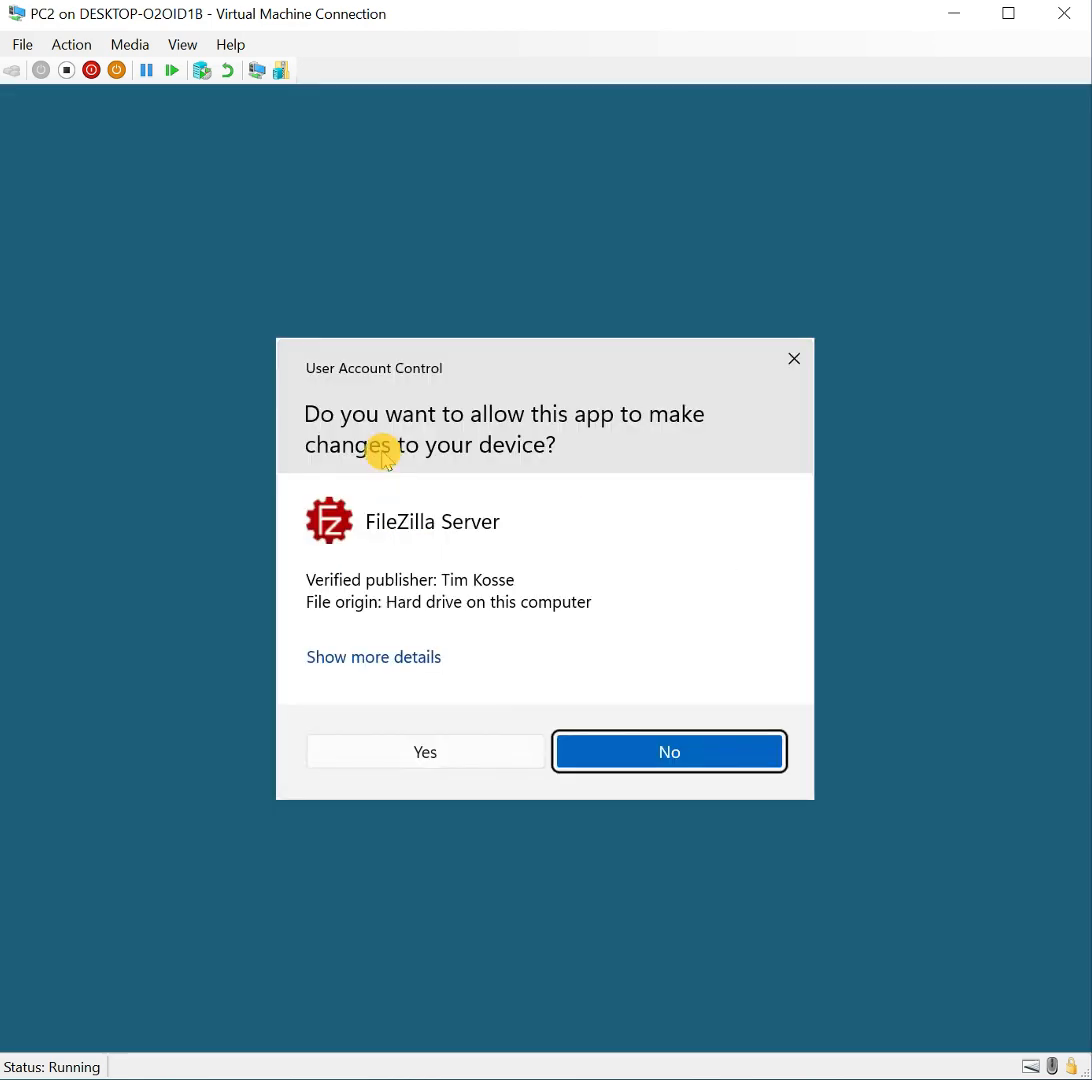
click(427, 753)
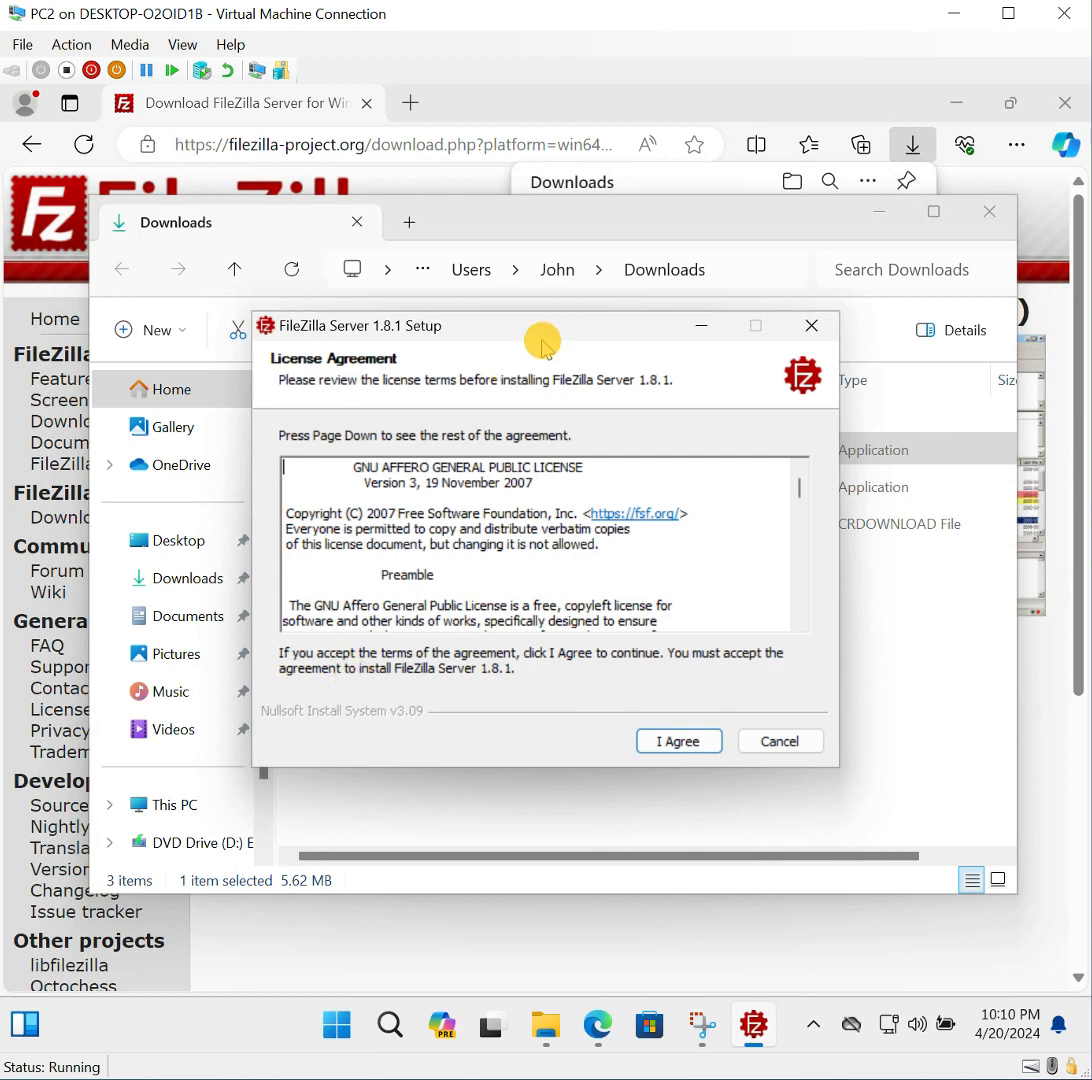
Accept the license agreement and keep the Full install type, the default destination folder and the FileZilla Server Start menu folder.
click(670, 743)
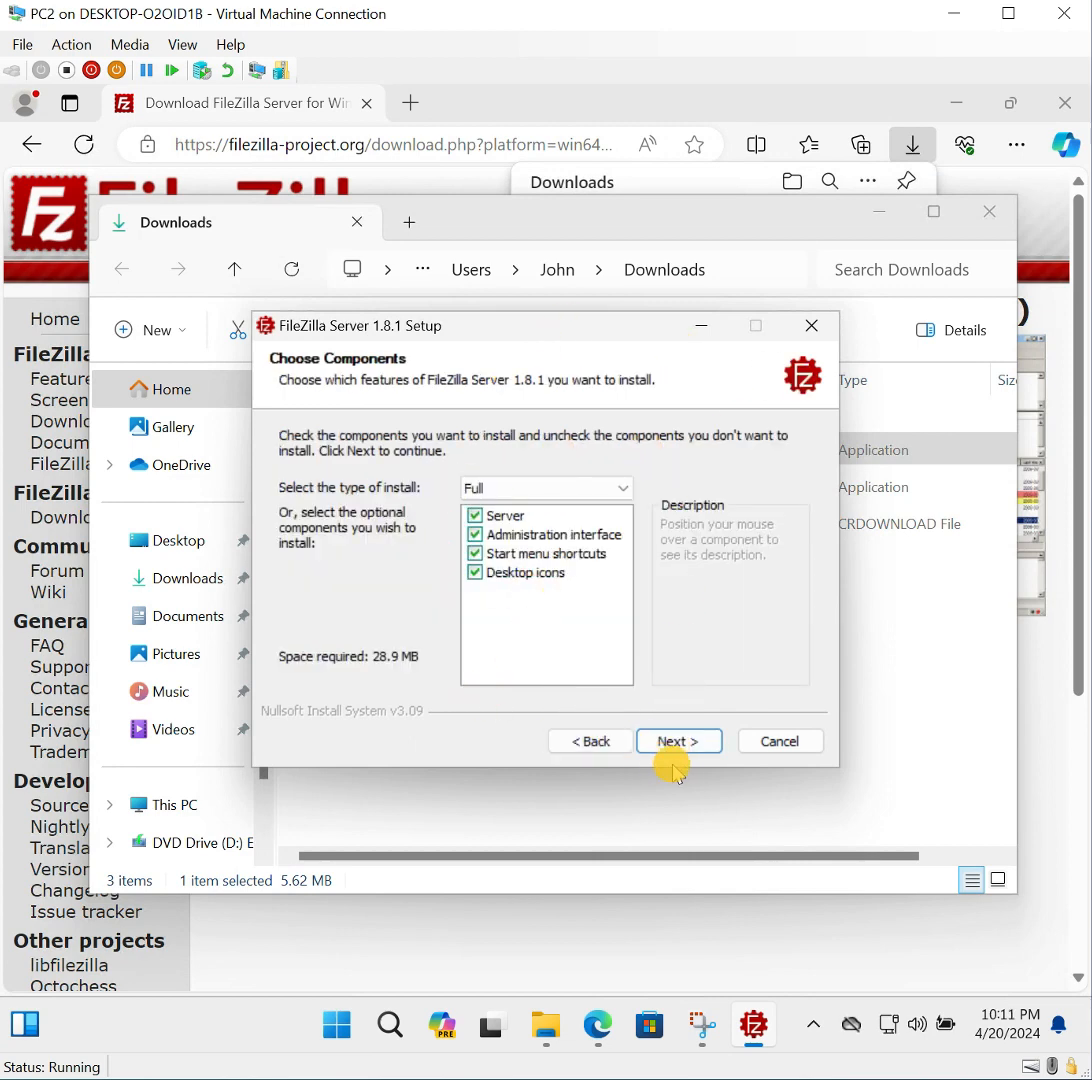
click(672, 742)
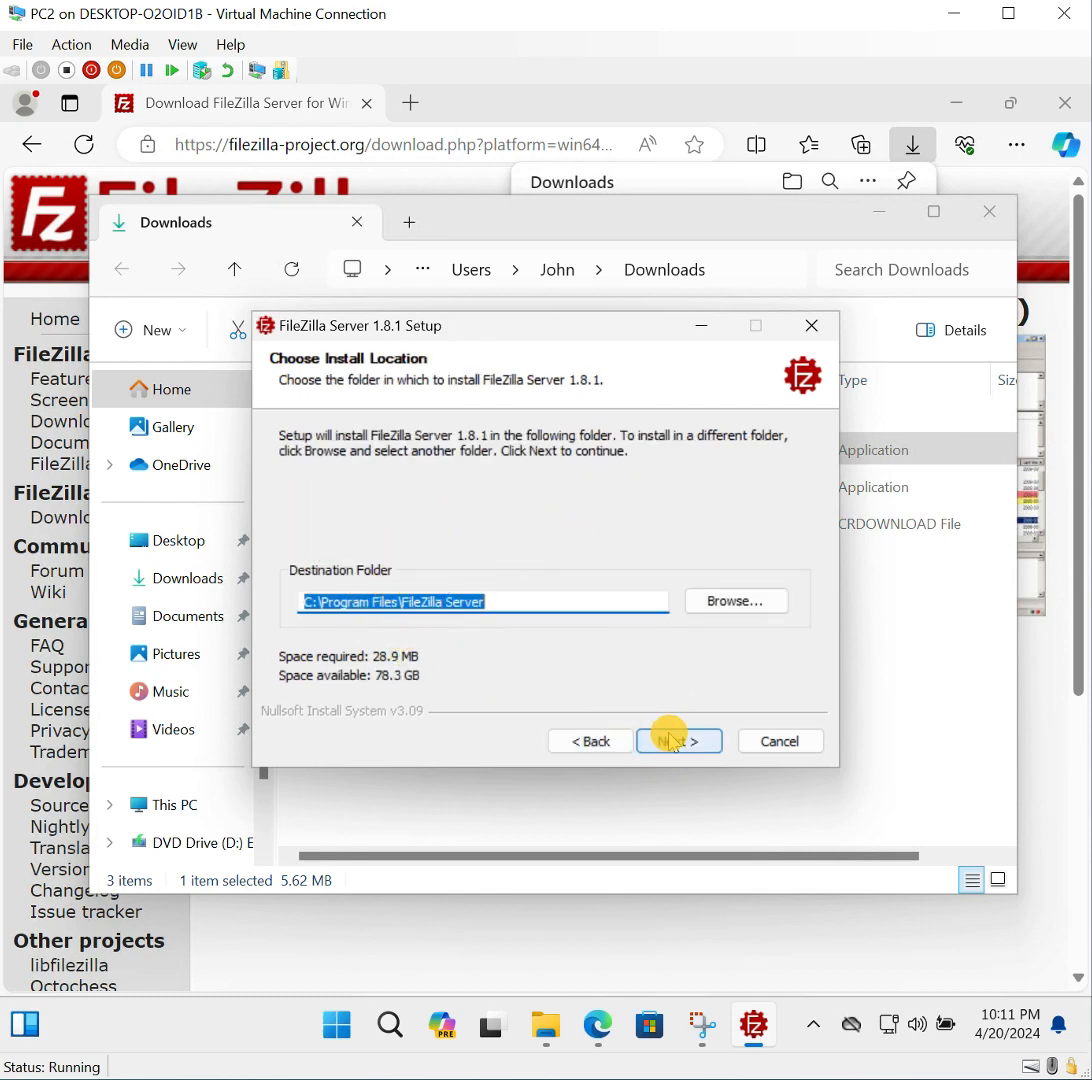
click(672, 742)
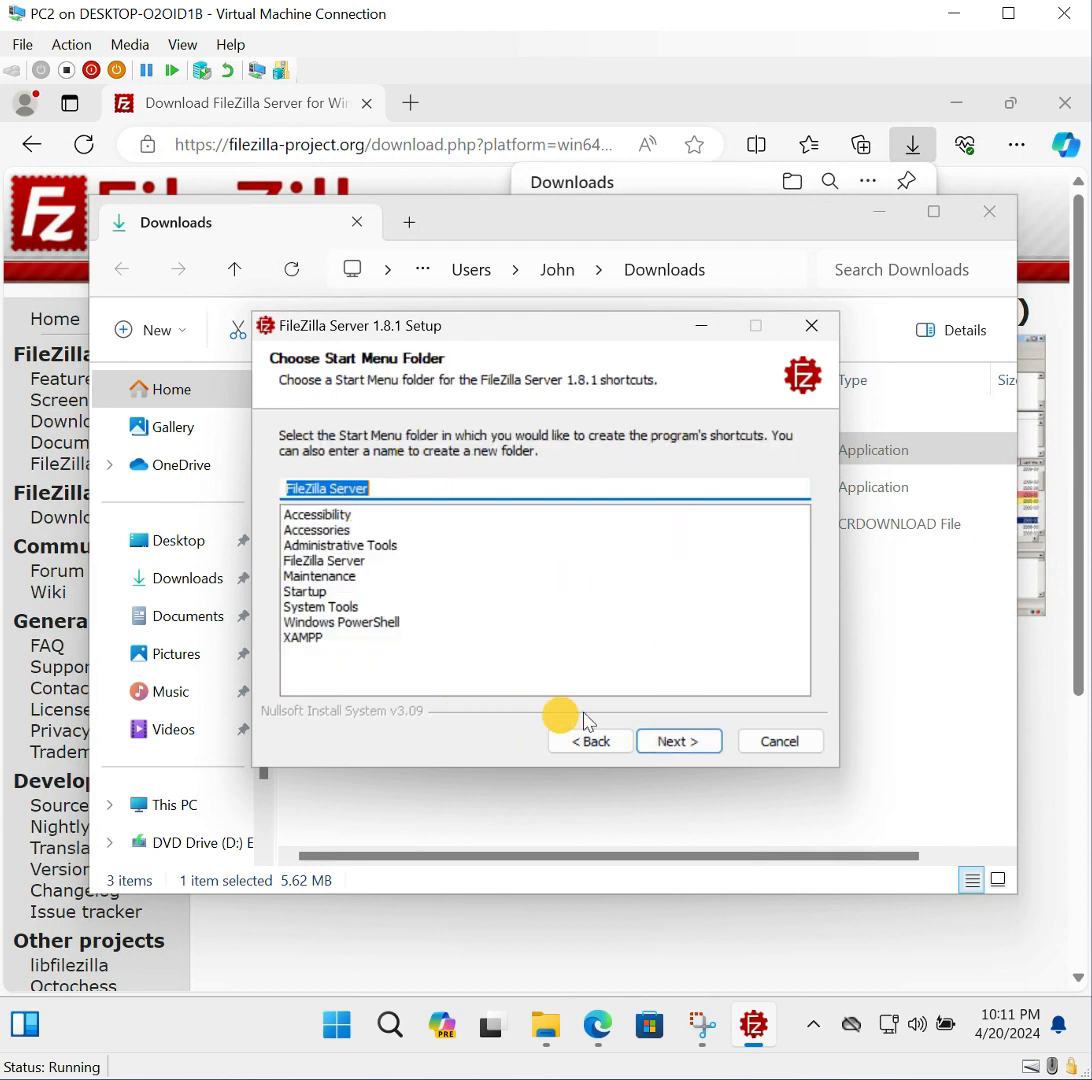
click(701, 743)
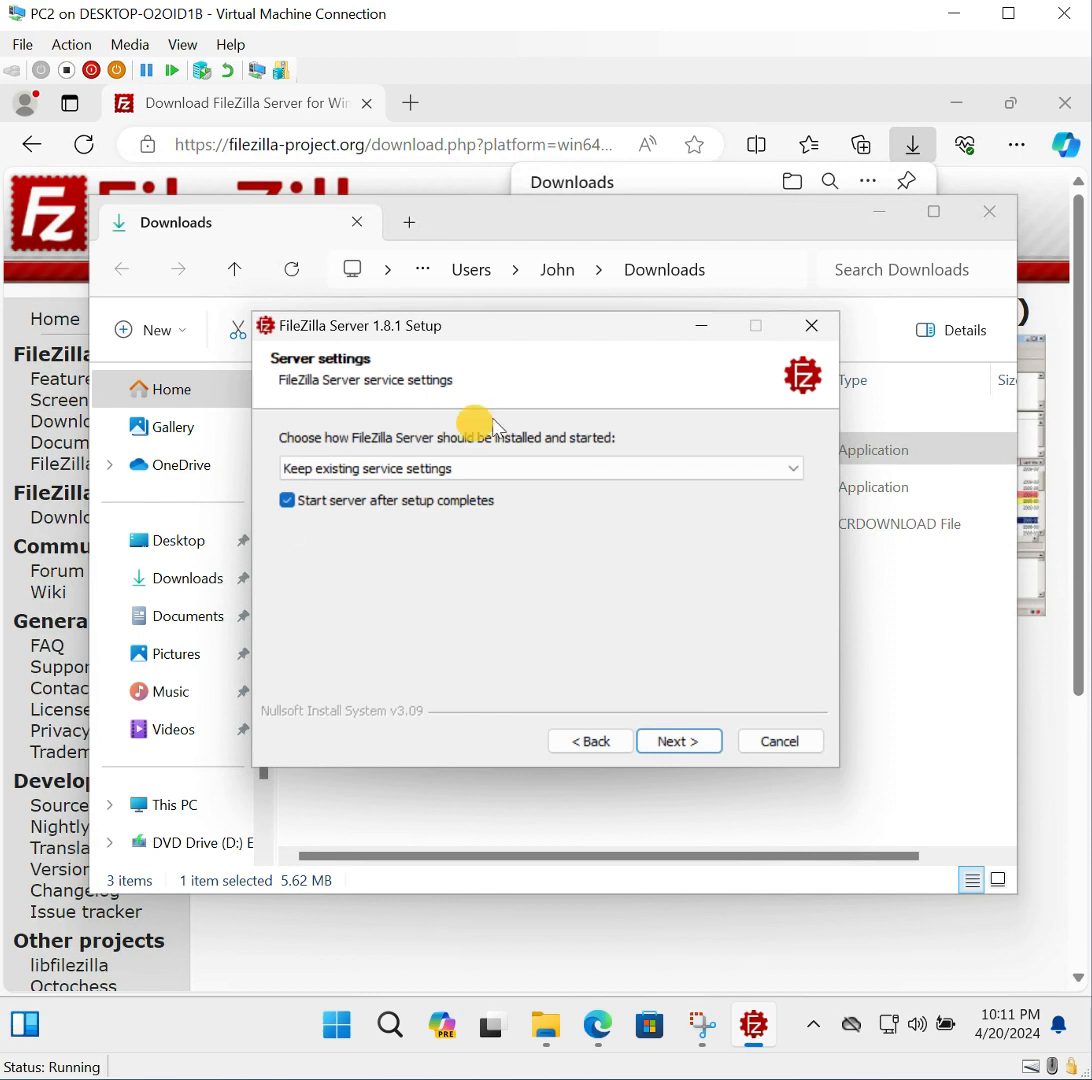
Keep the existing service settings and leave the server set to start after setup completes.
click(576, 480)
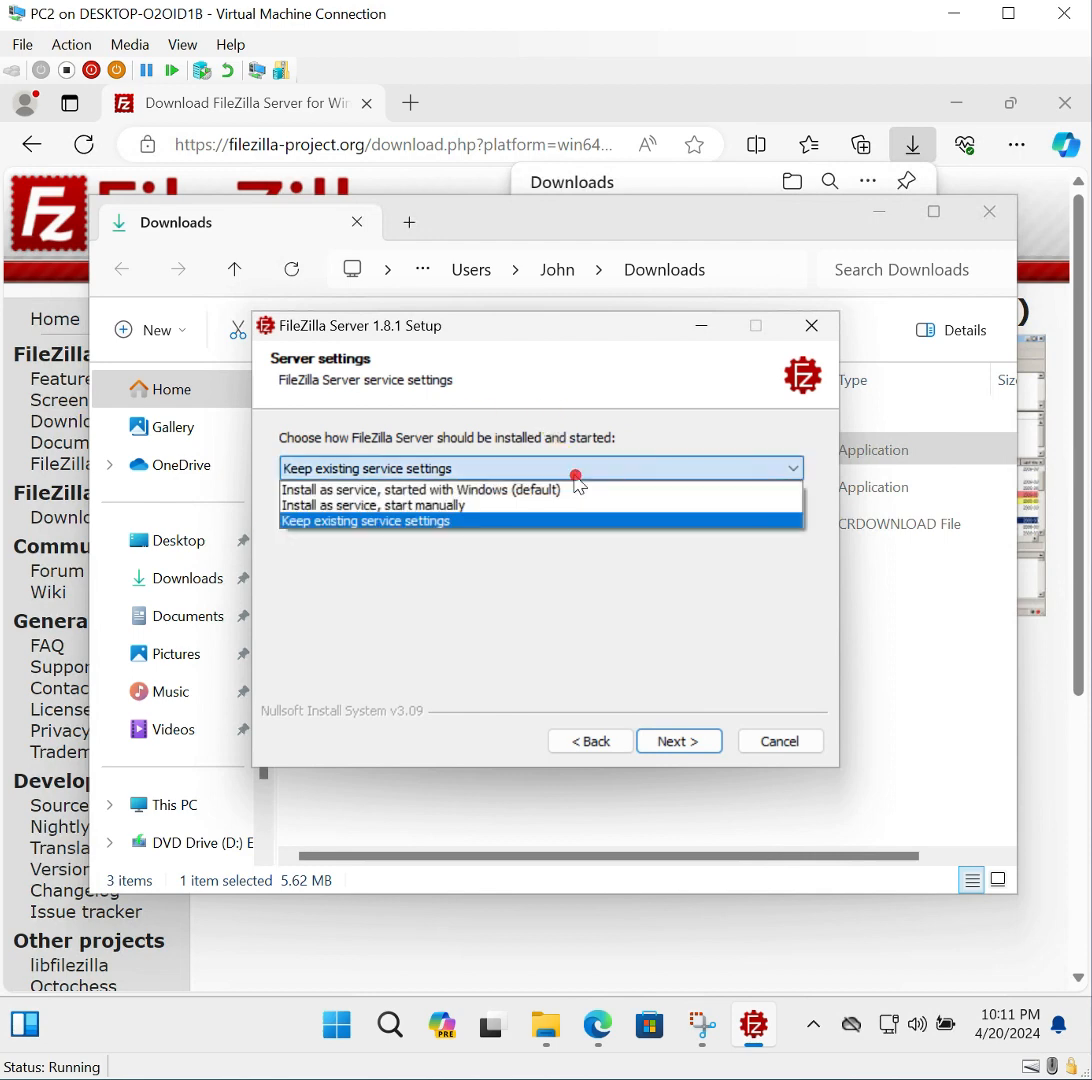
click(514, 588)
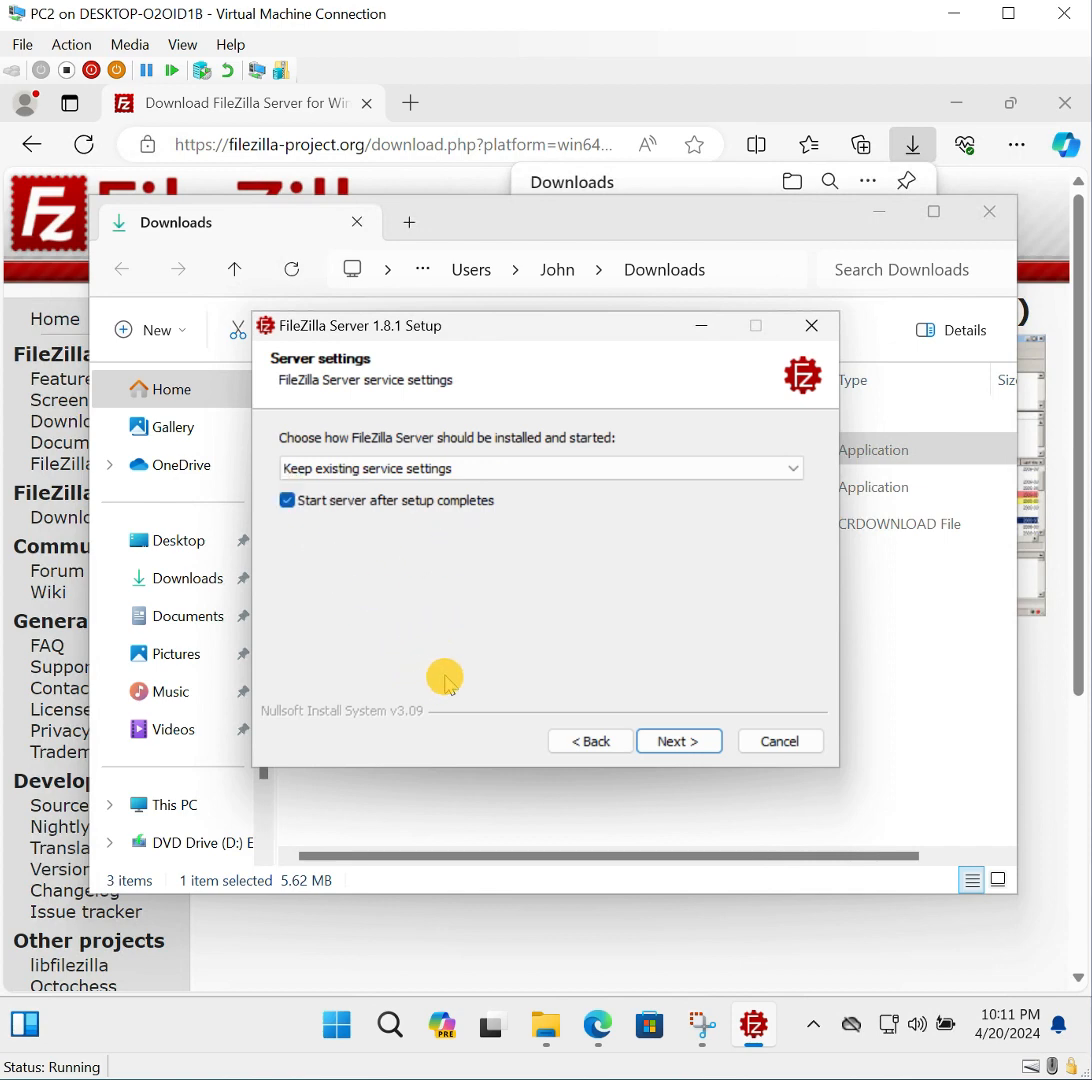
click(697, 741)
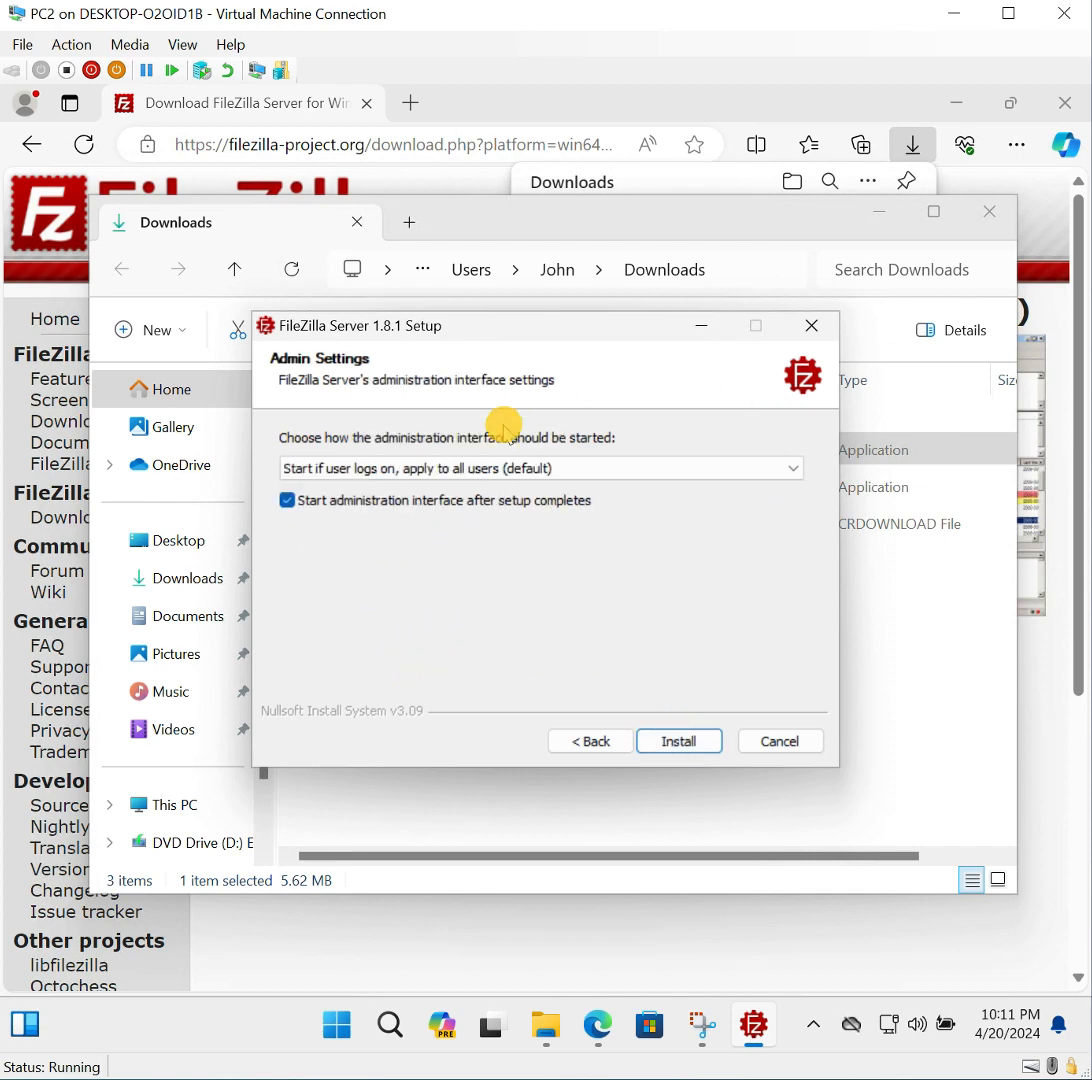
Set the administration interface to "Start manually", install FileZilla Server 1.8.1 and close the finished setup.
click(470, 466)
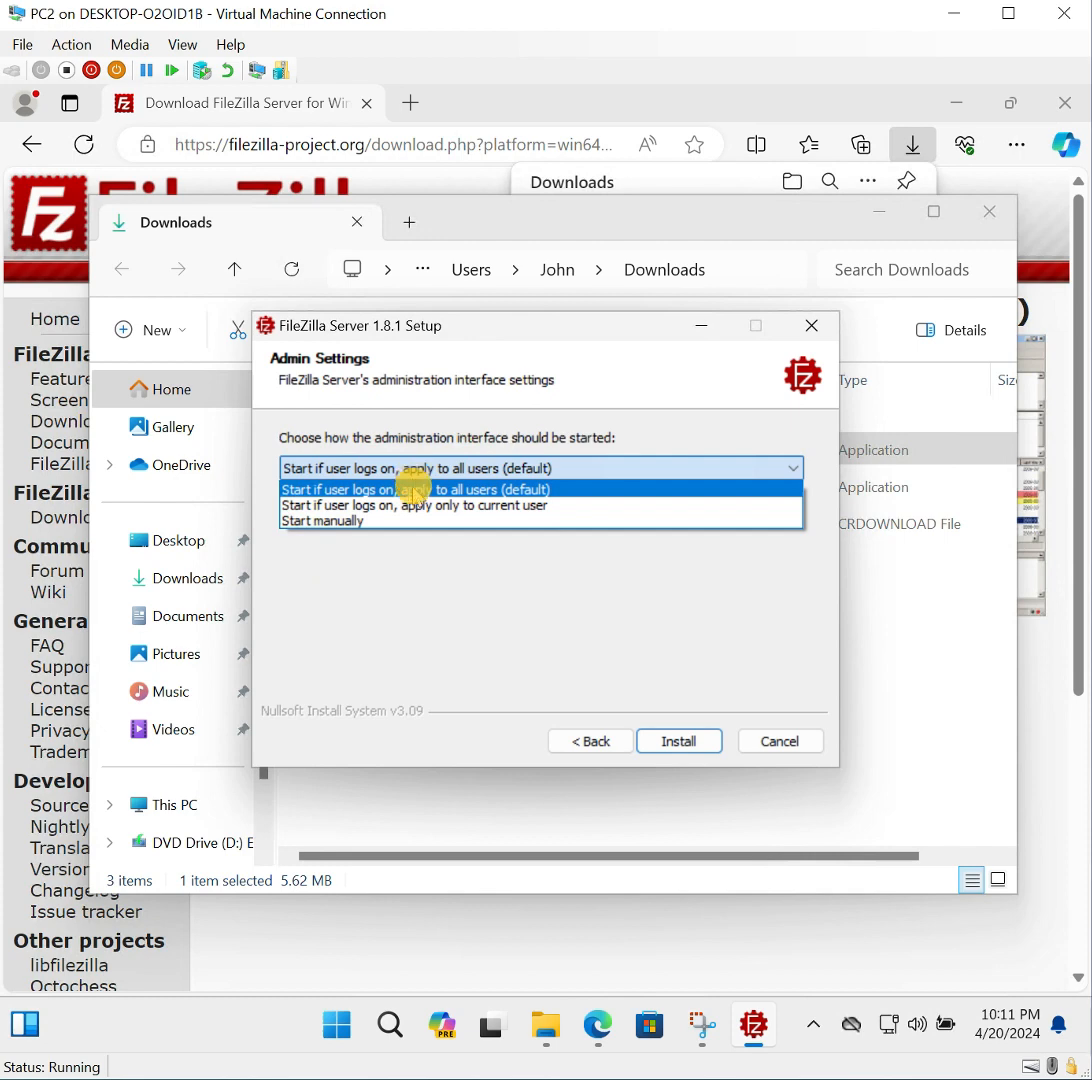
click(356, 519)
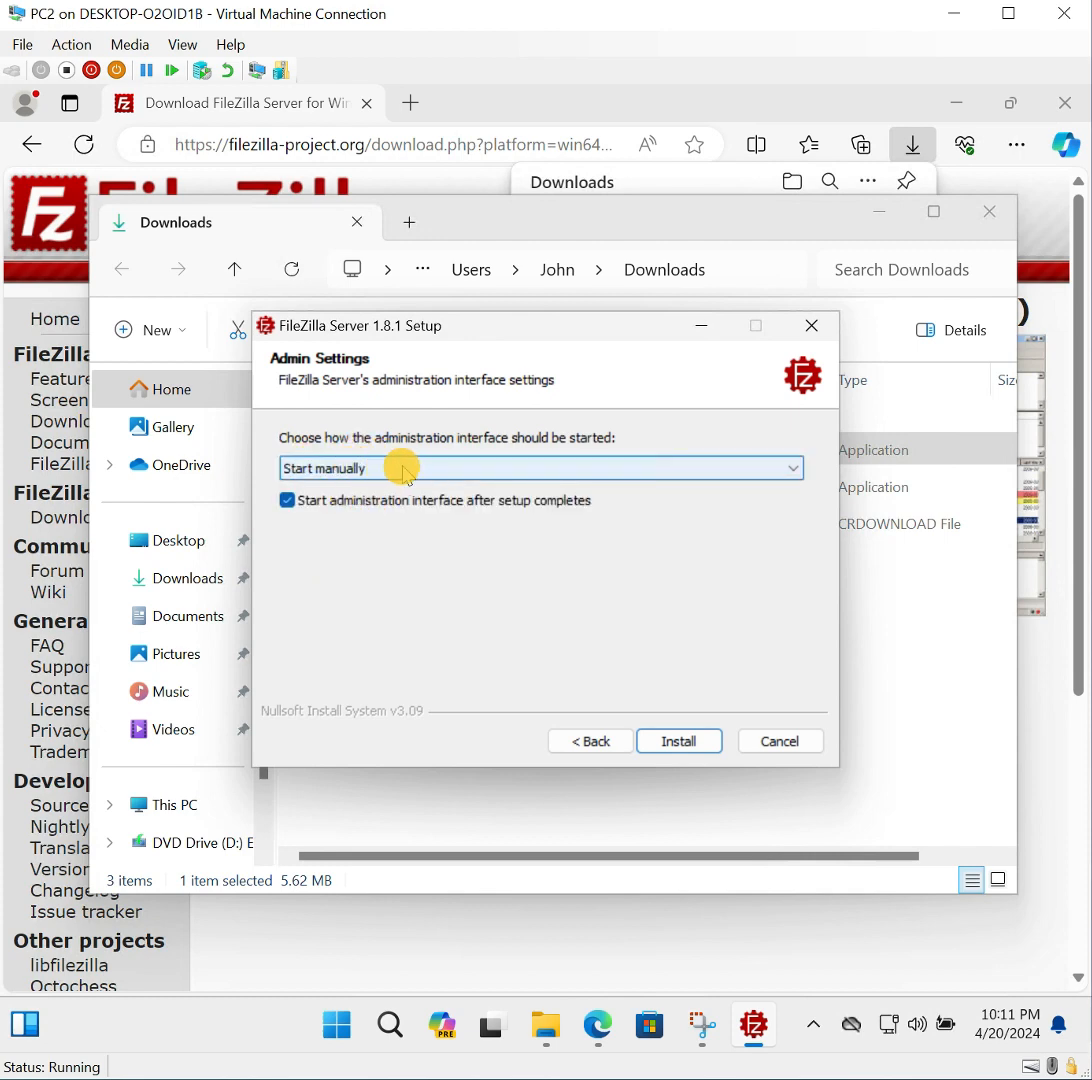
click(695, 740)
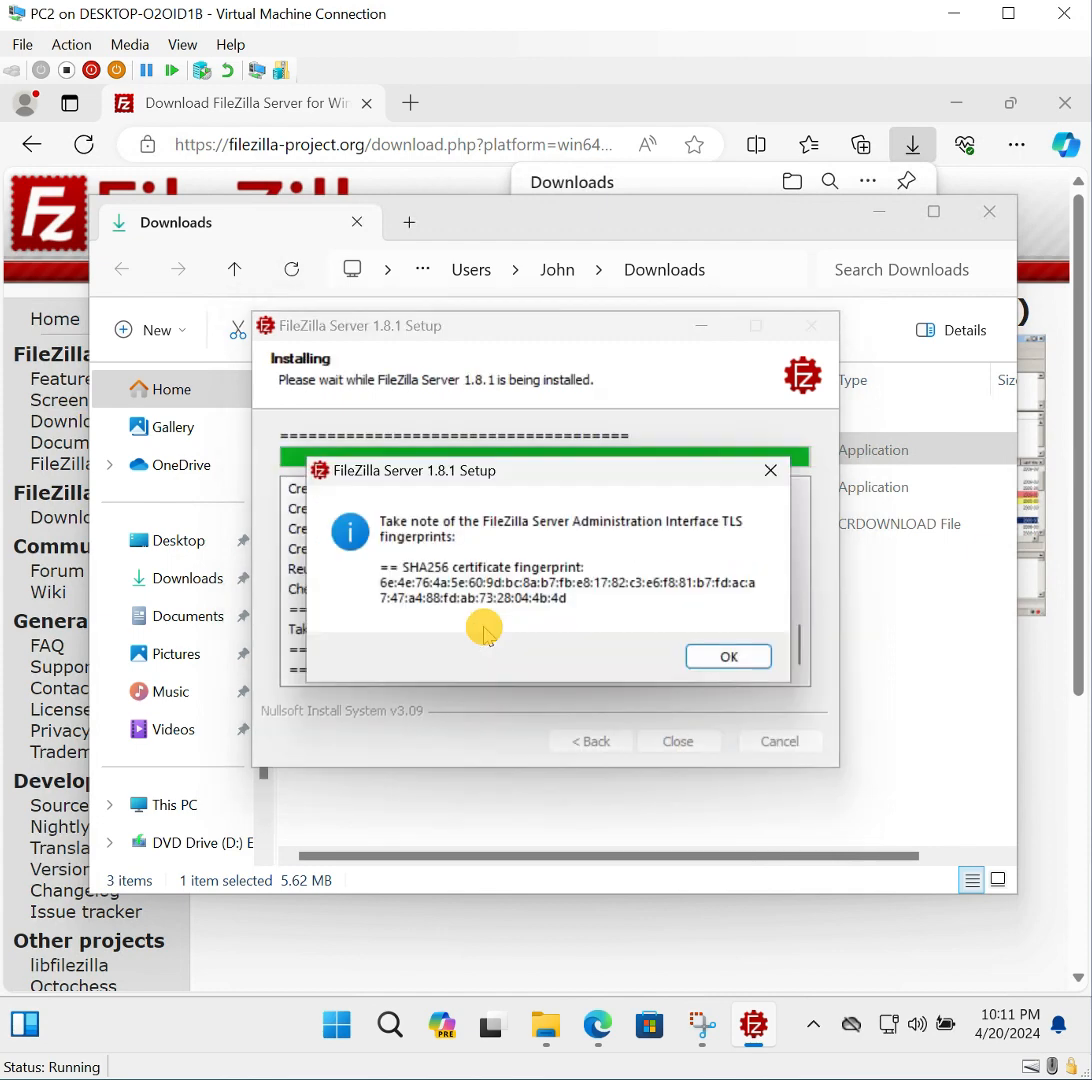
click(728, 657)
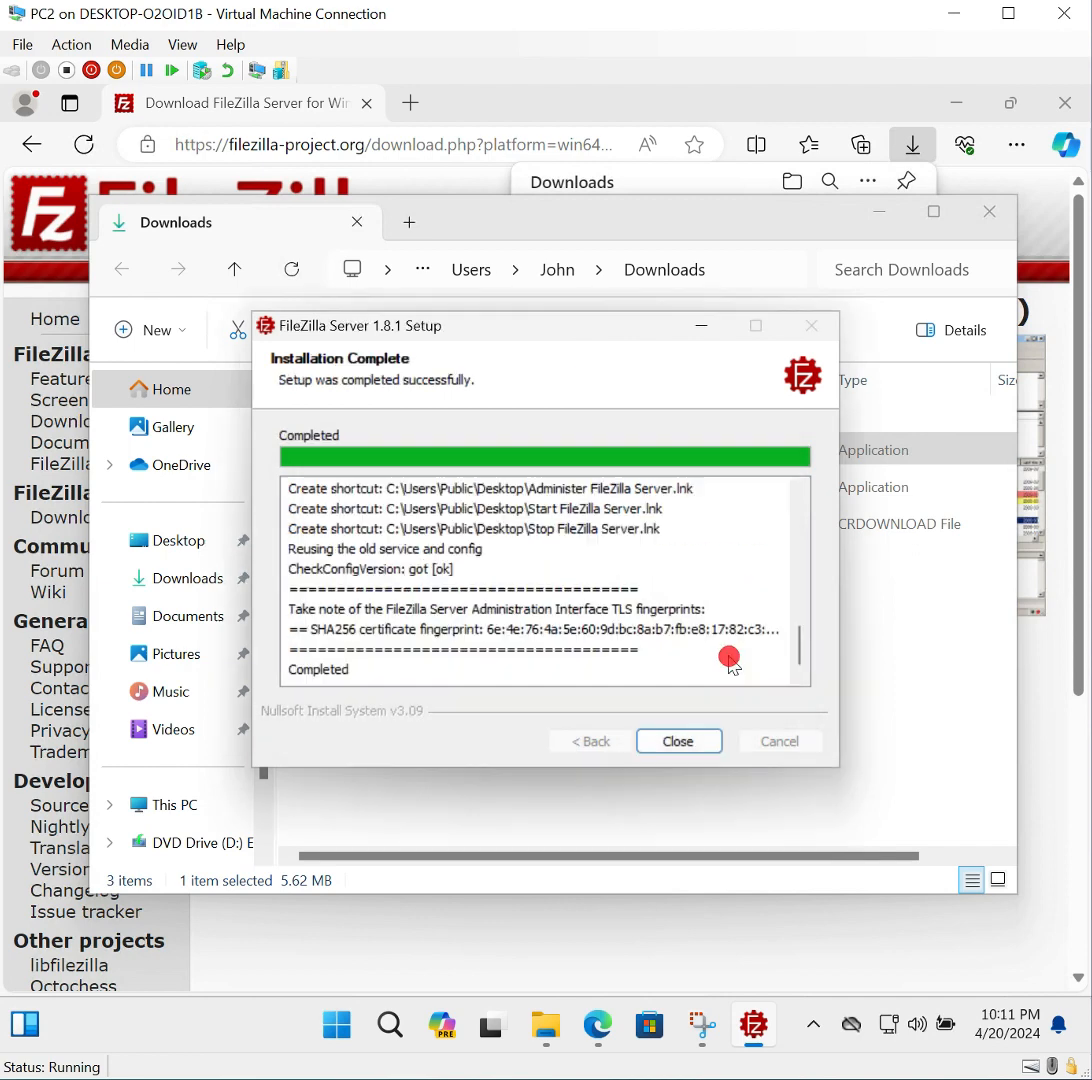
click(680, 743)
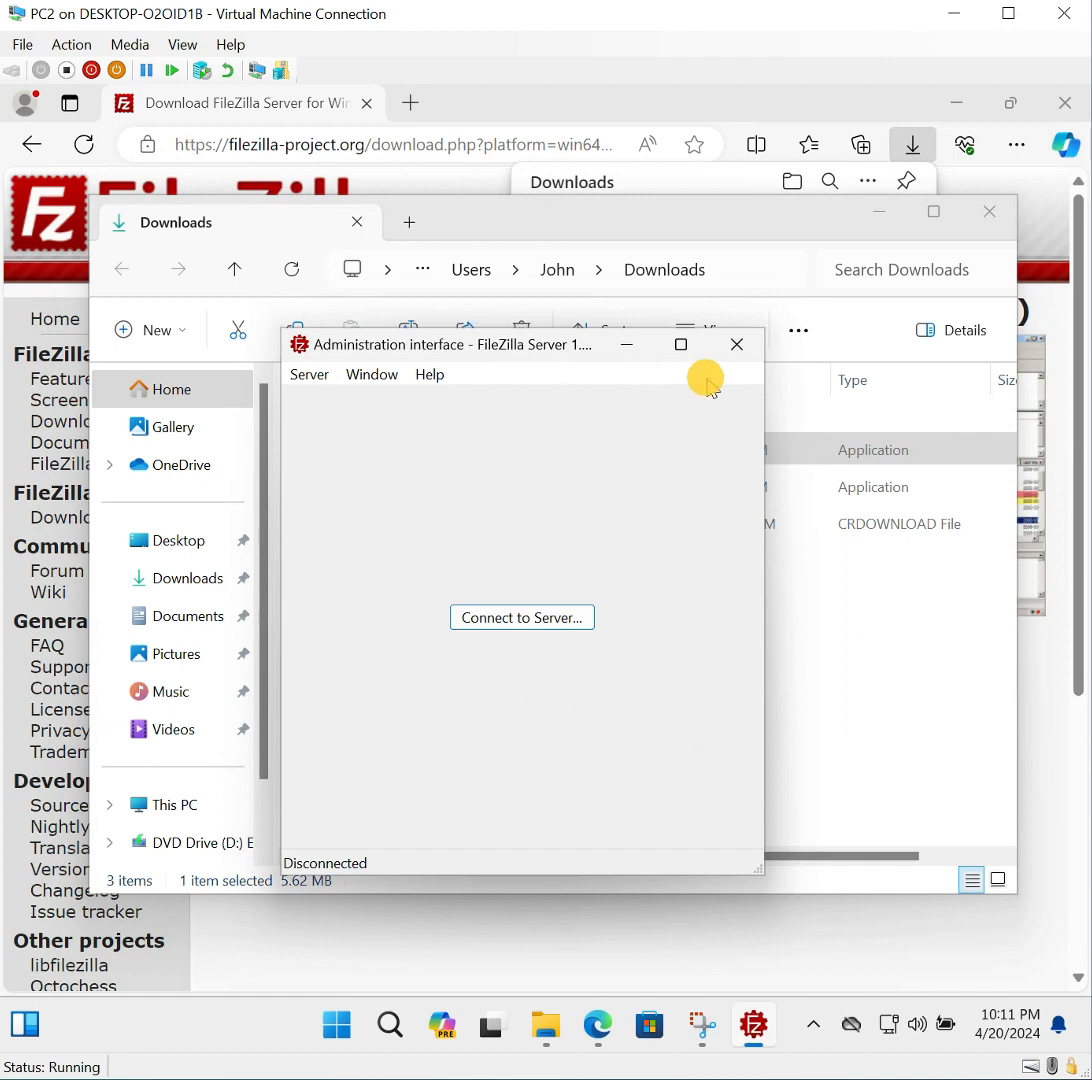
Minimize File Explorer and the browser, and connect the administration interface to host 127.0.0.1 on port 14148 with the saved password.
click(879, 216)
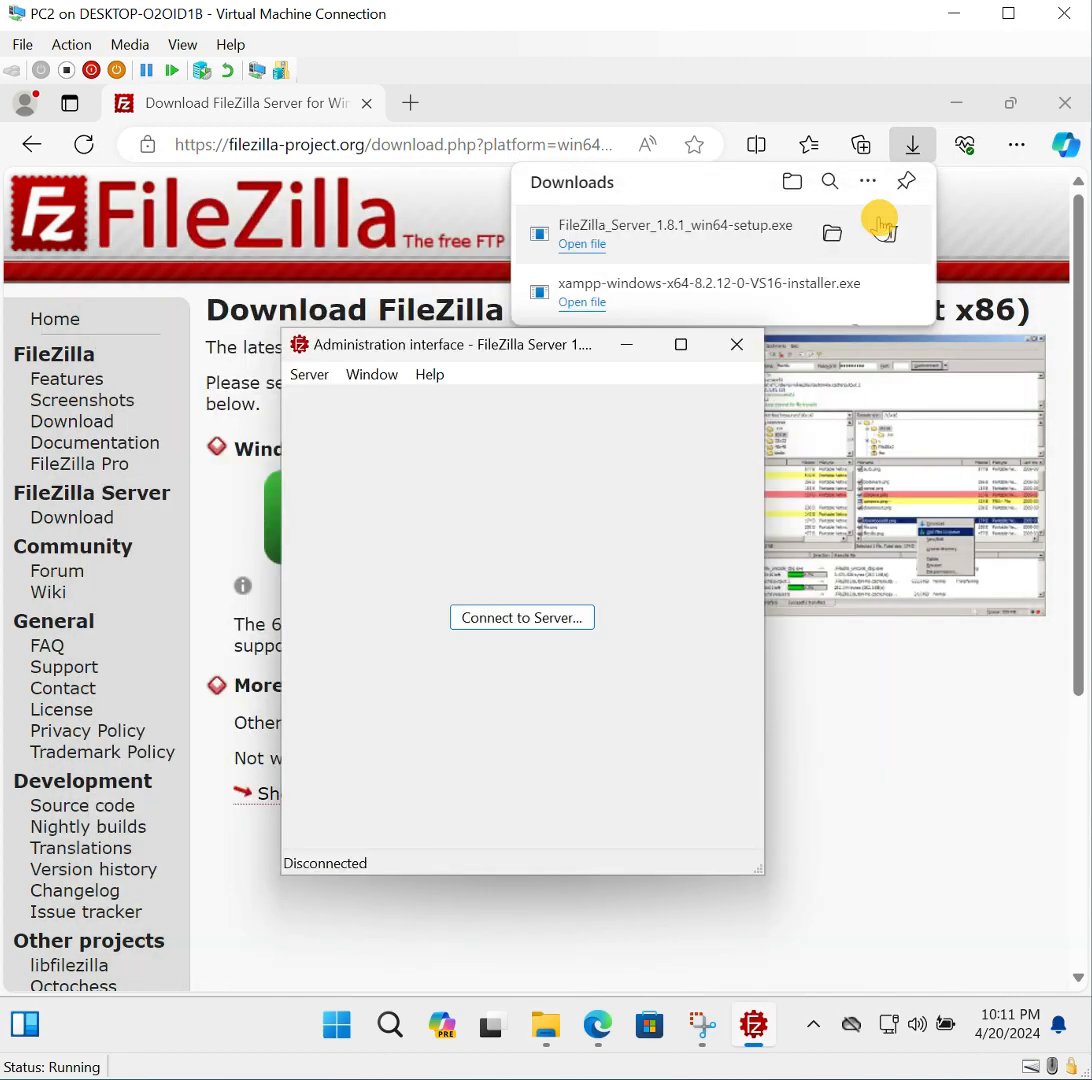
click(958, 103)
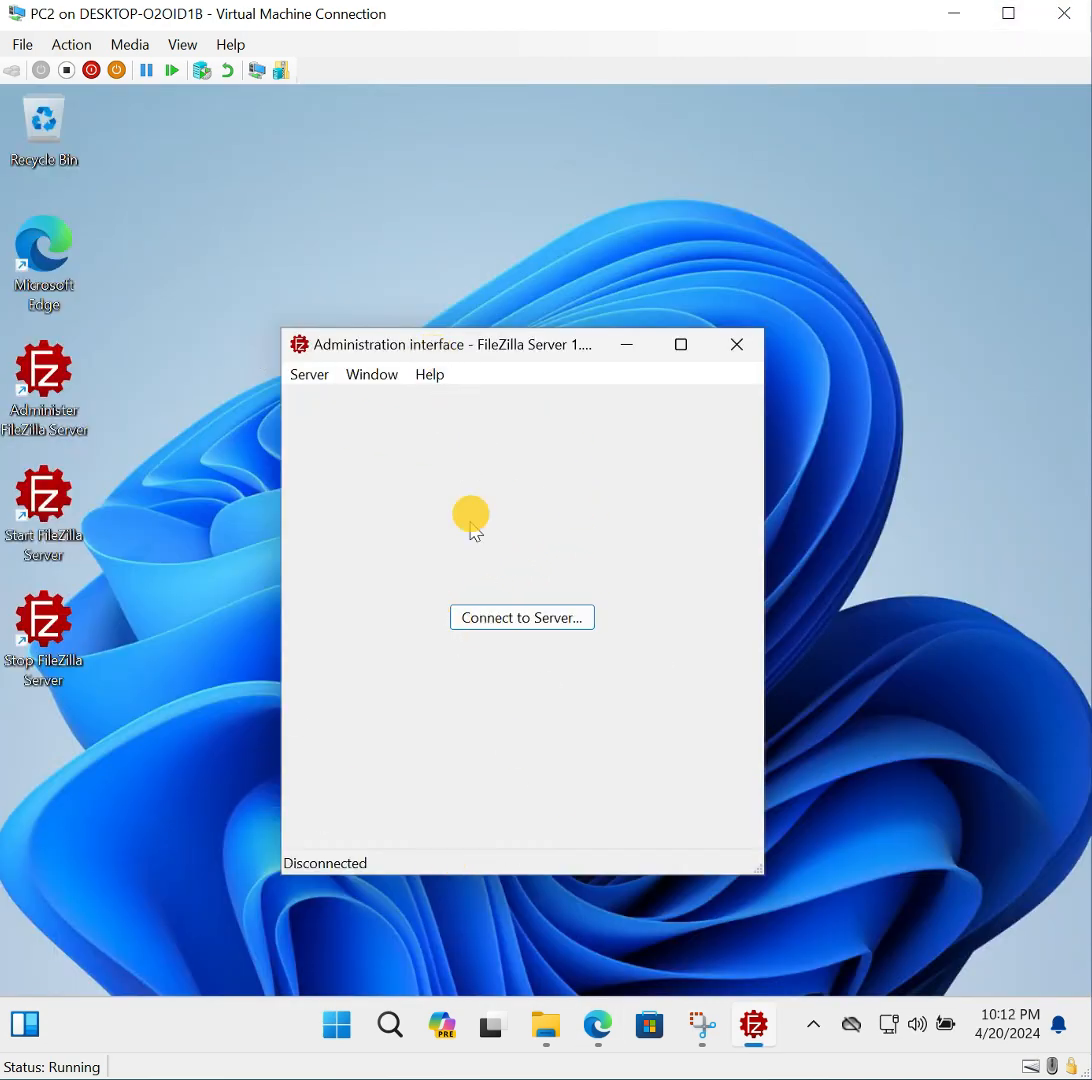
click(487, 628)
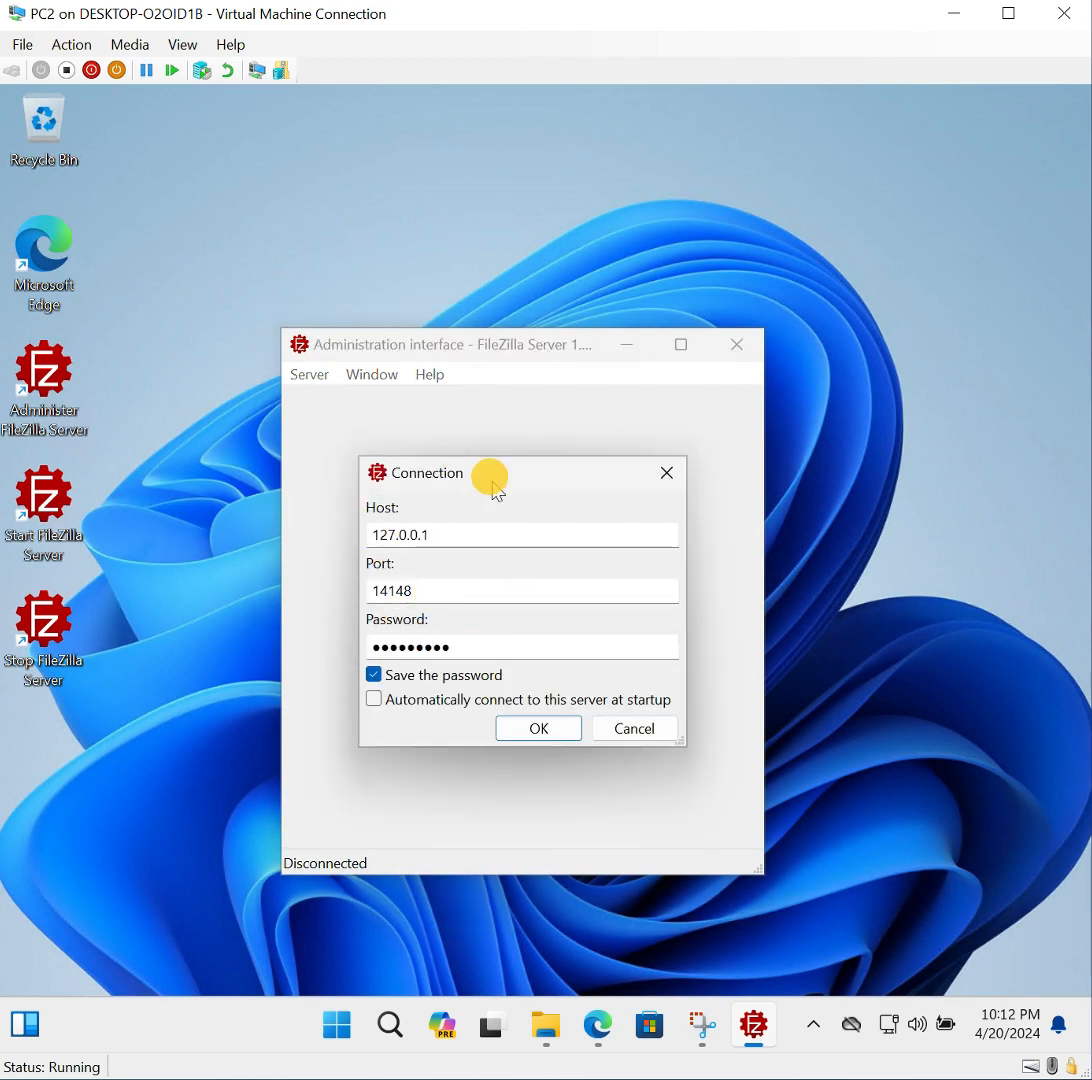
click(462, 642)
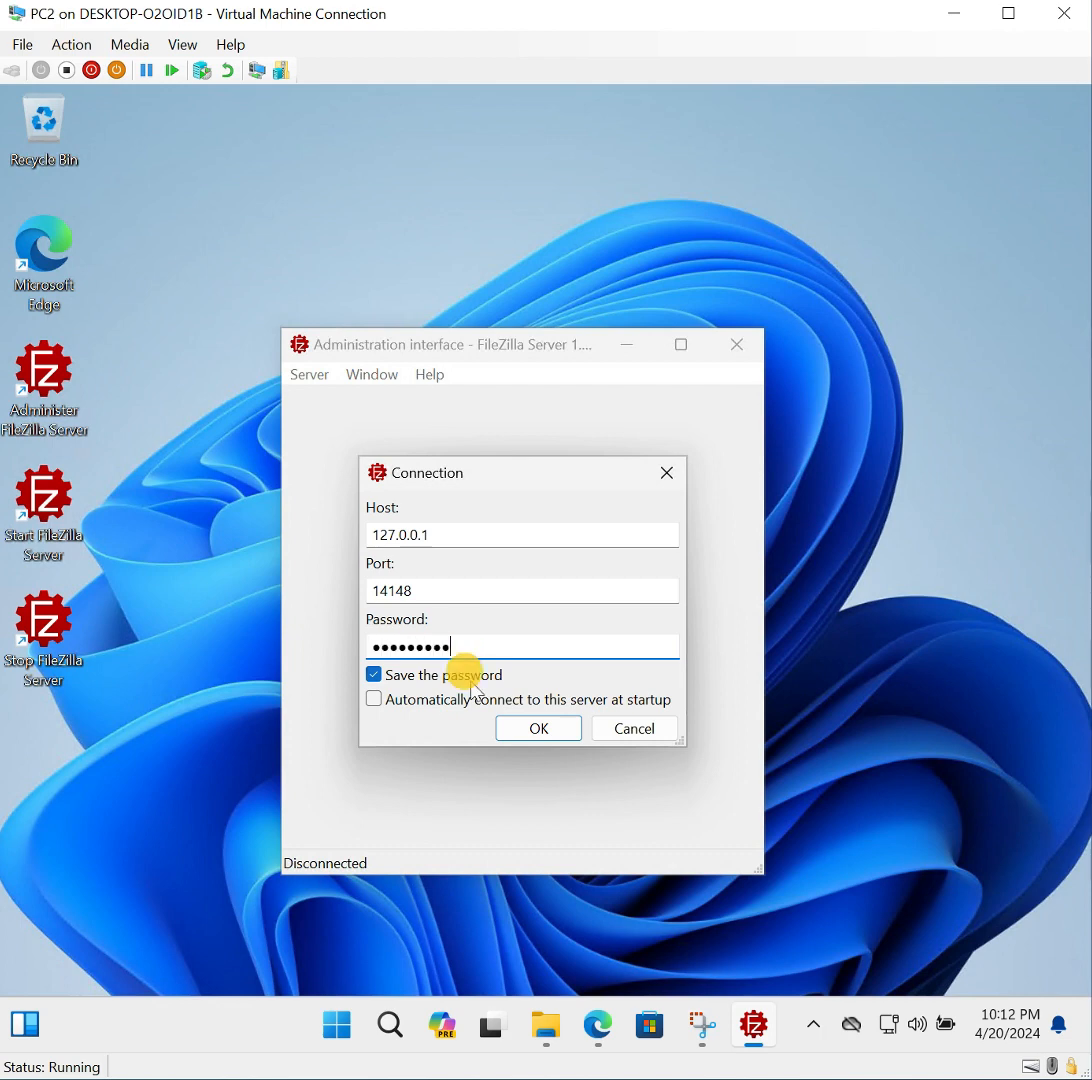
click(522, 722)
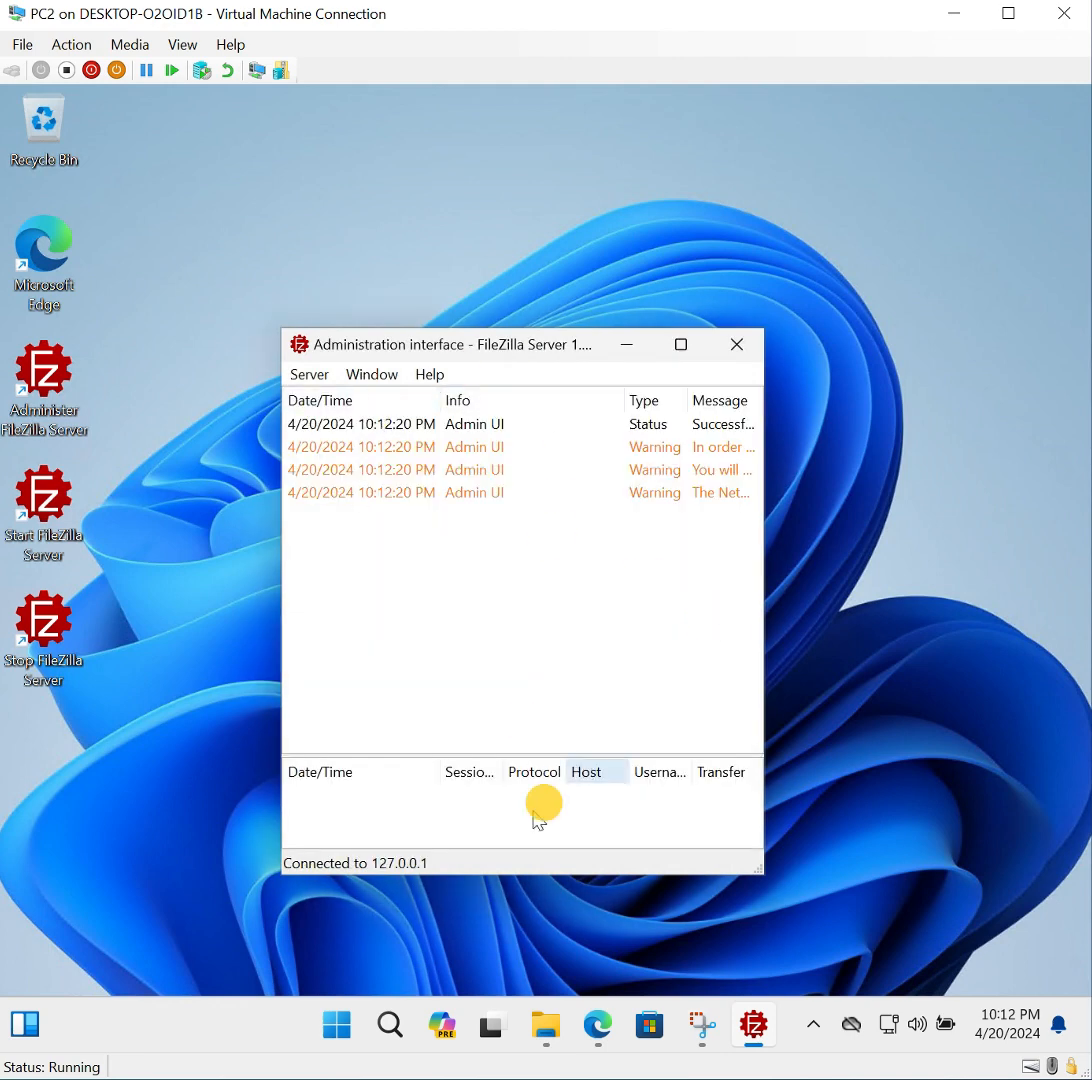
Open the Users page in the server configuration, dismiss the native paths warning, and display the settings of user asdf.
click(309, 377)
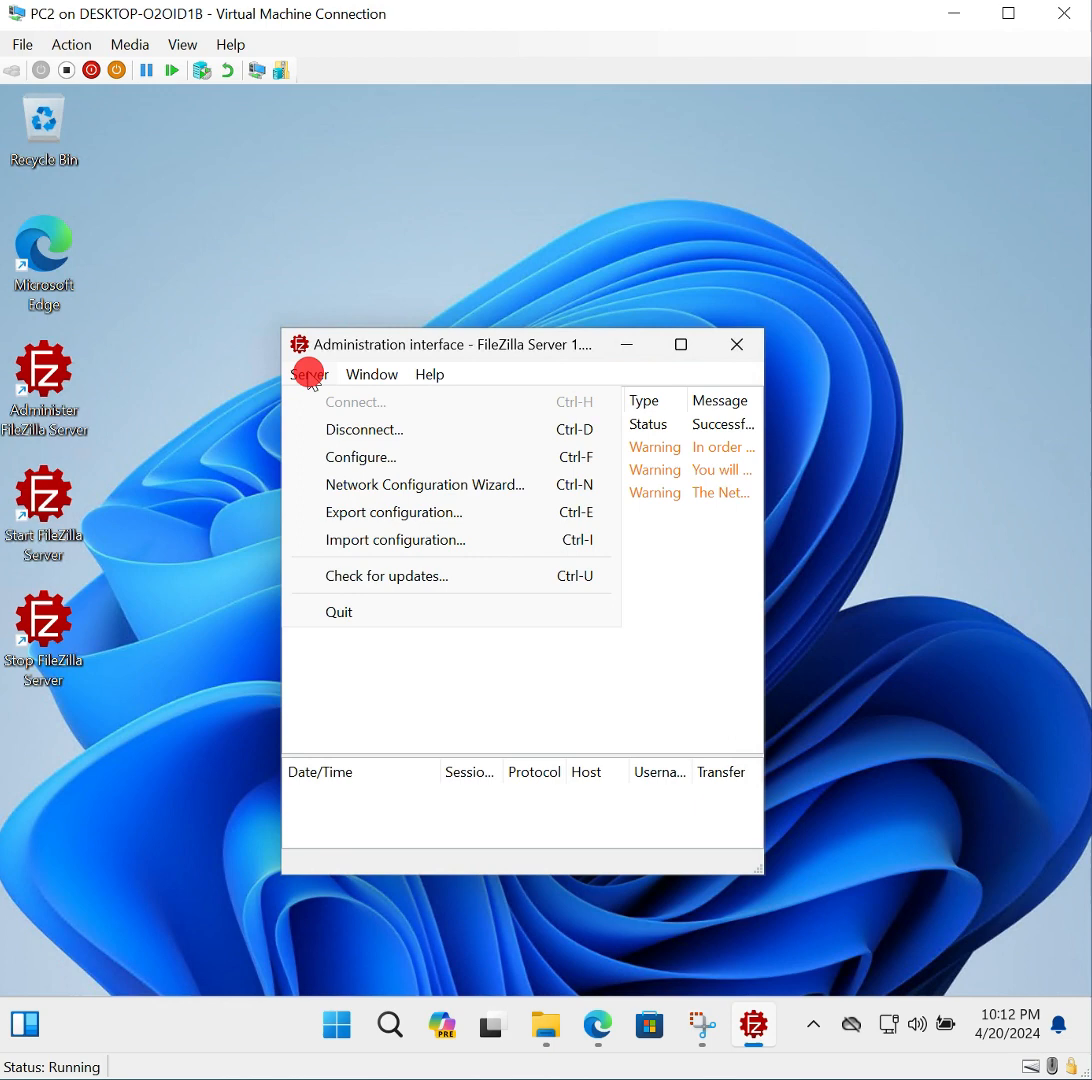
click(352, 460)
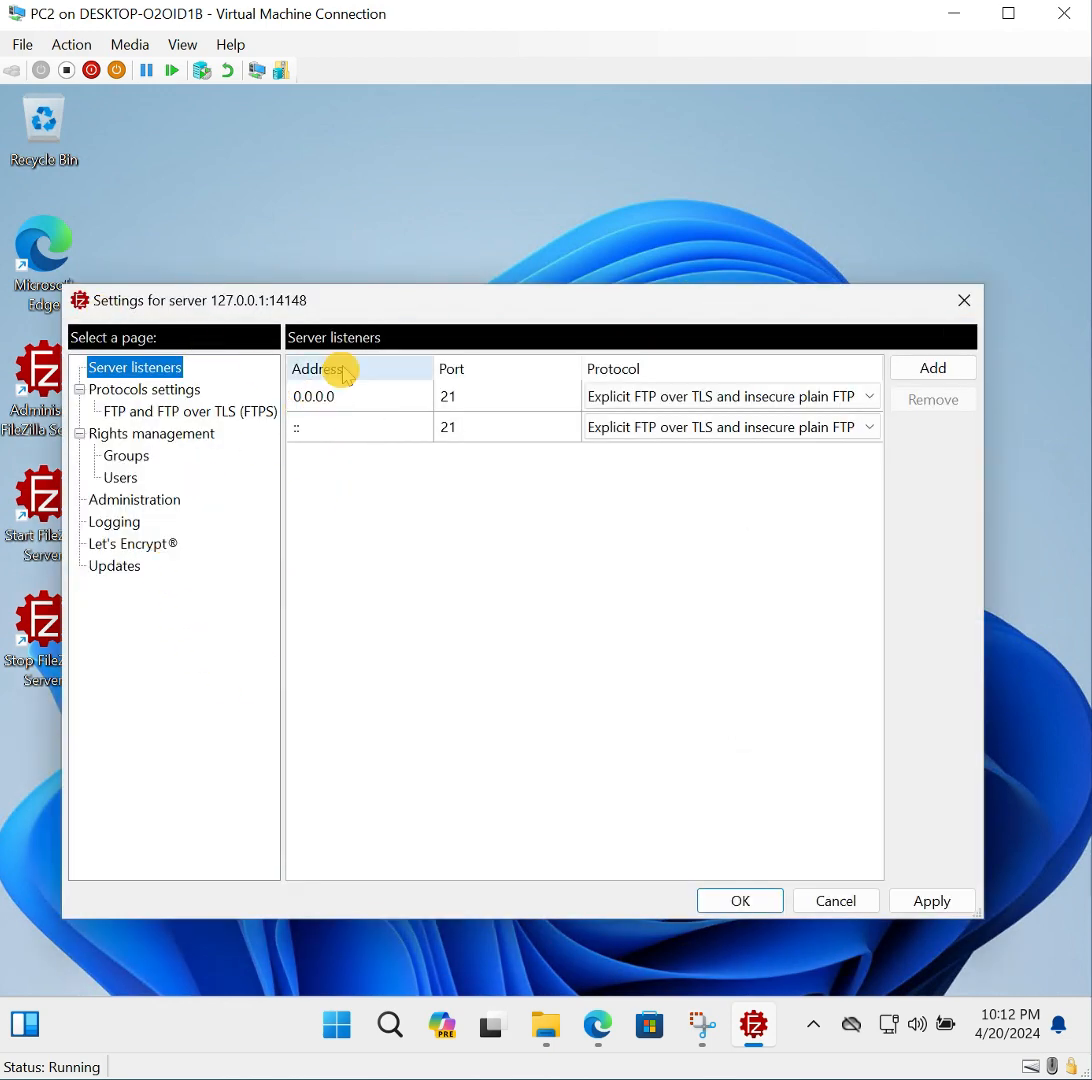
click(122, 478)
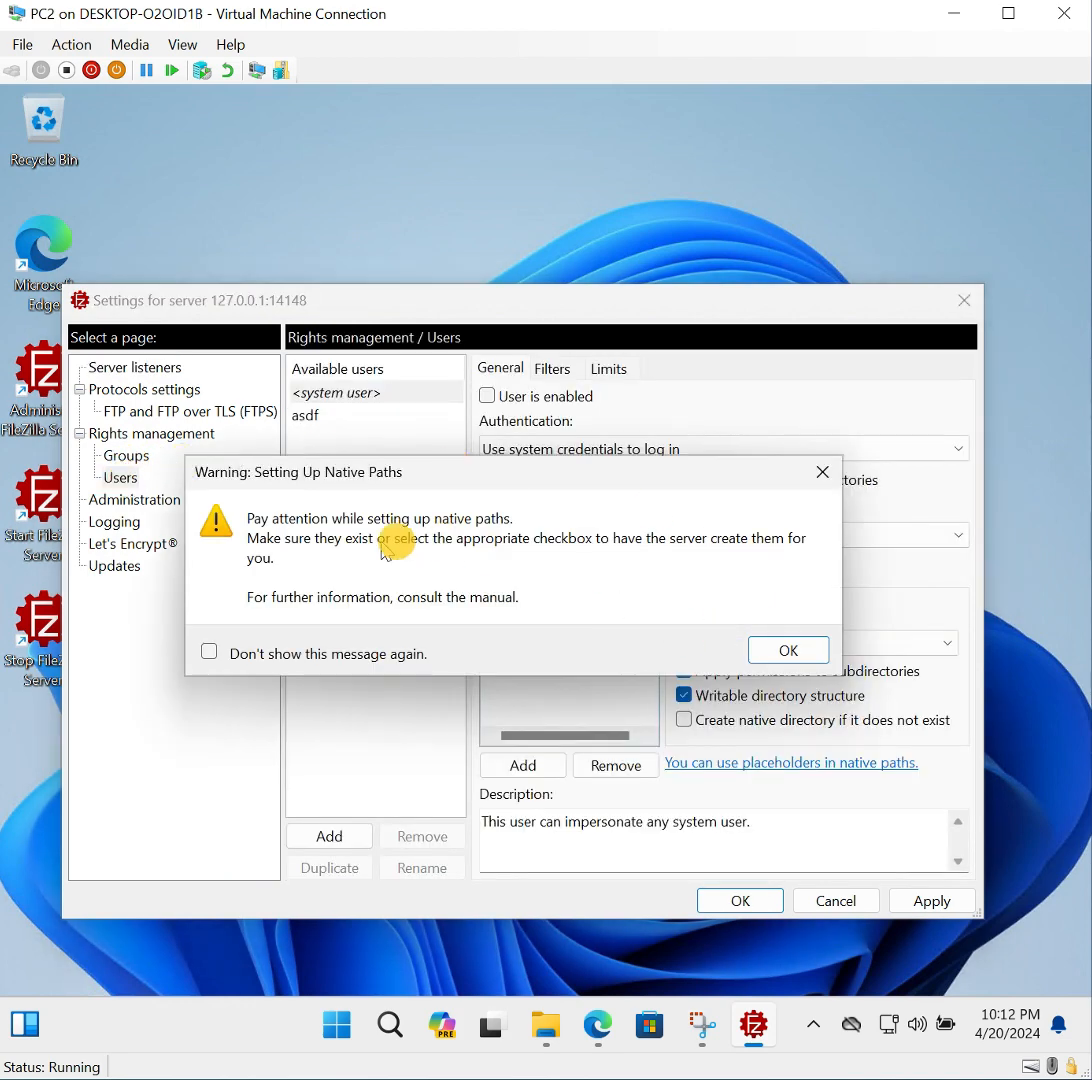
click(788, 651)
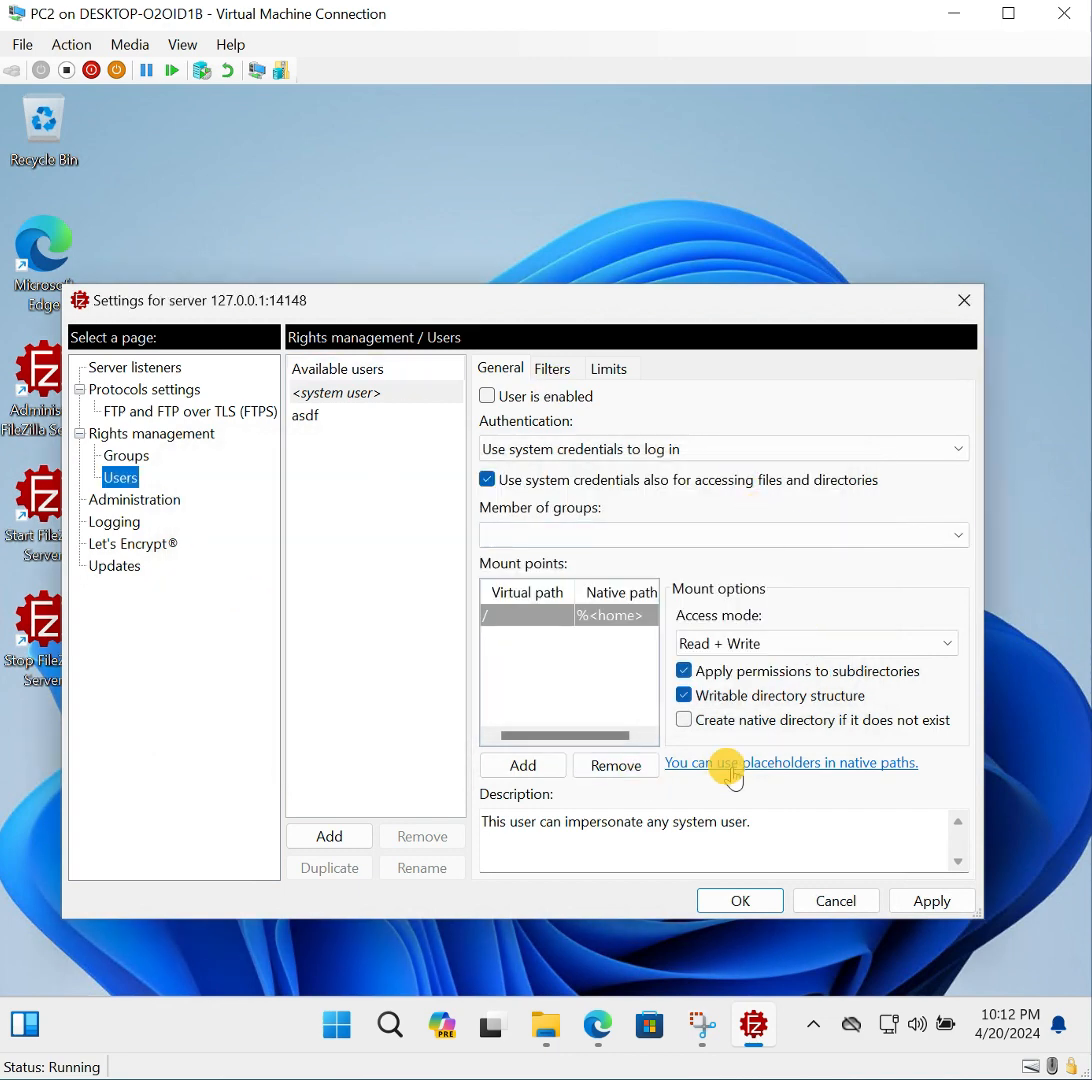
click(325, 418)
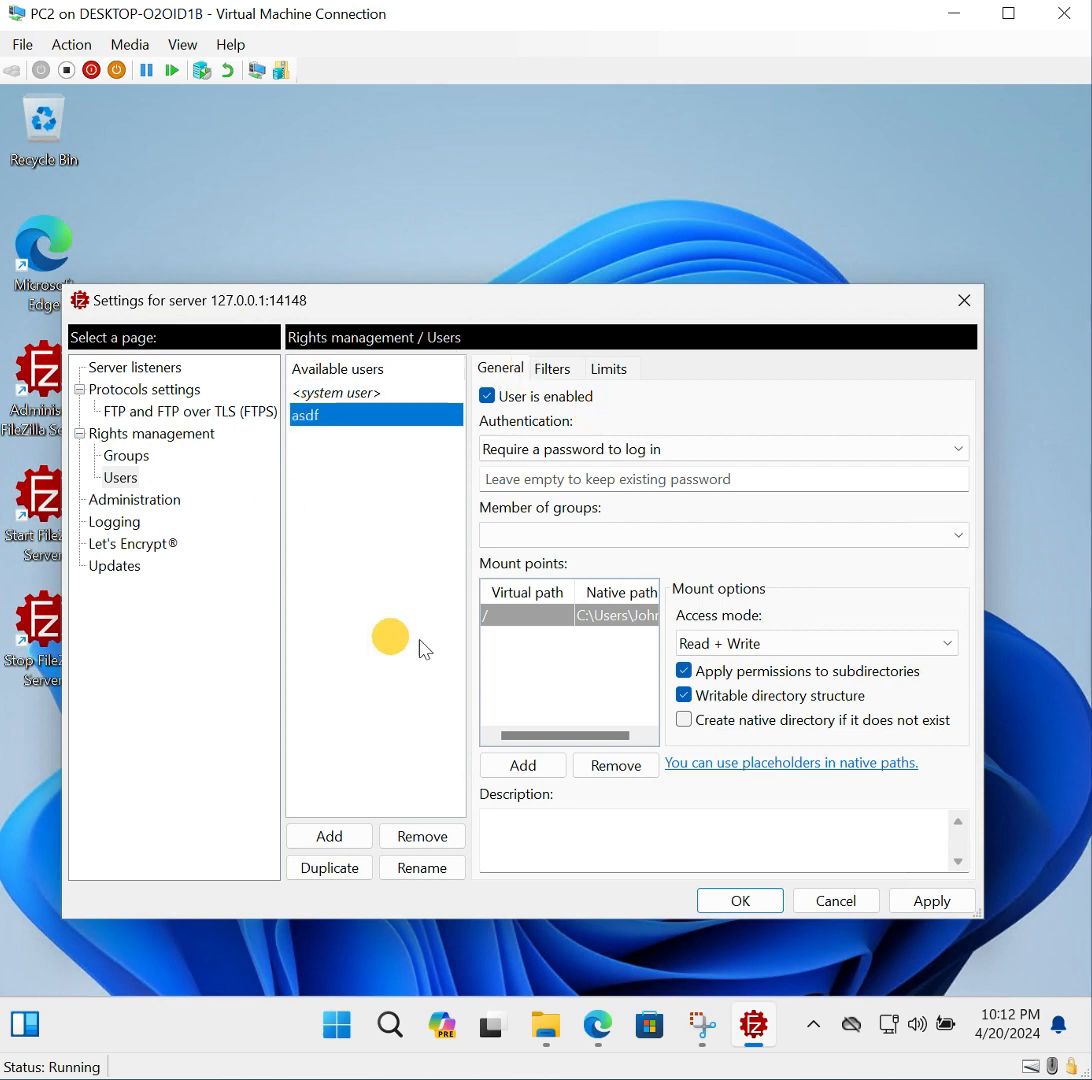
Add a user named "User", set its authentication to "Require a password to log in" and enter the account password.
click(329, 845)
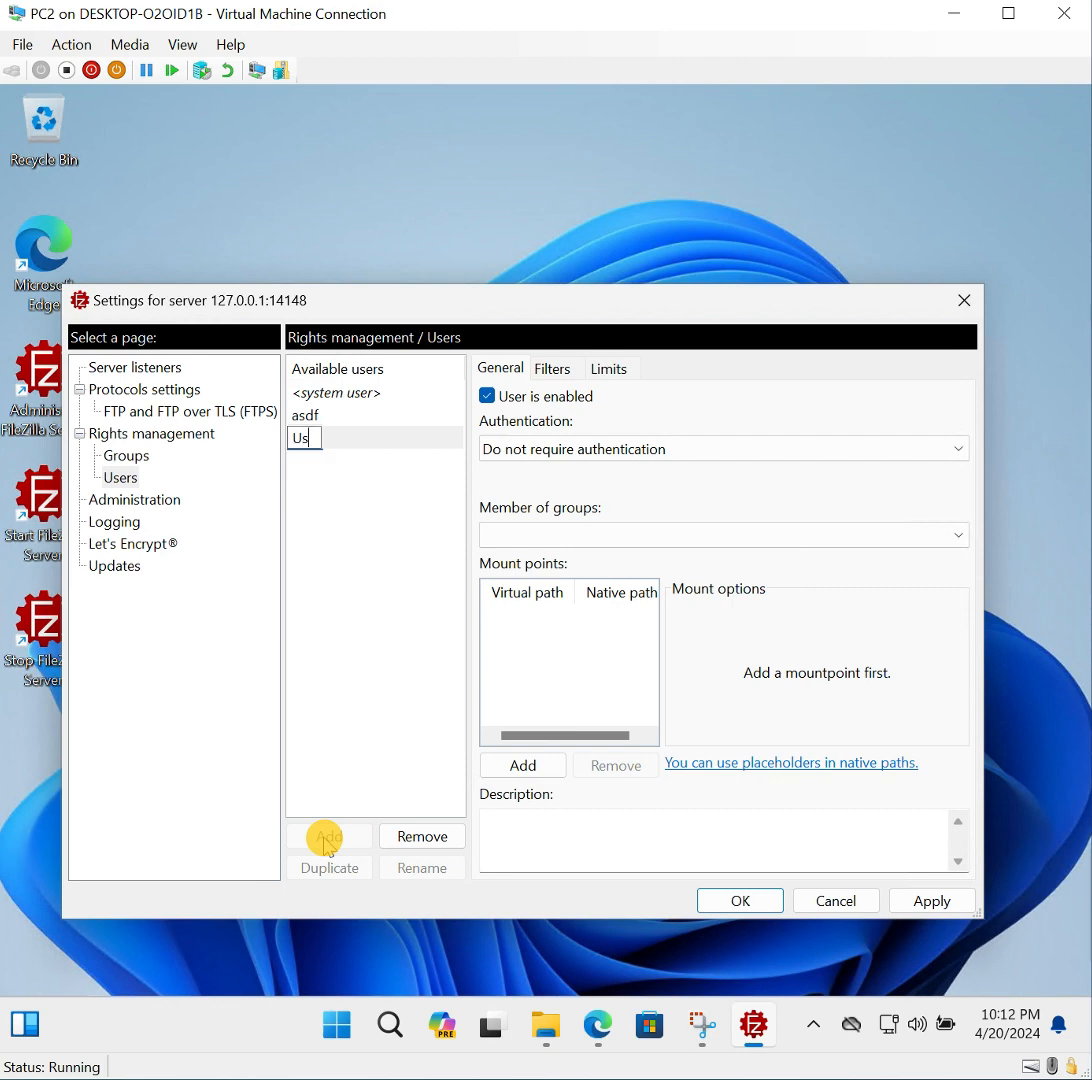
click(386, 620)
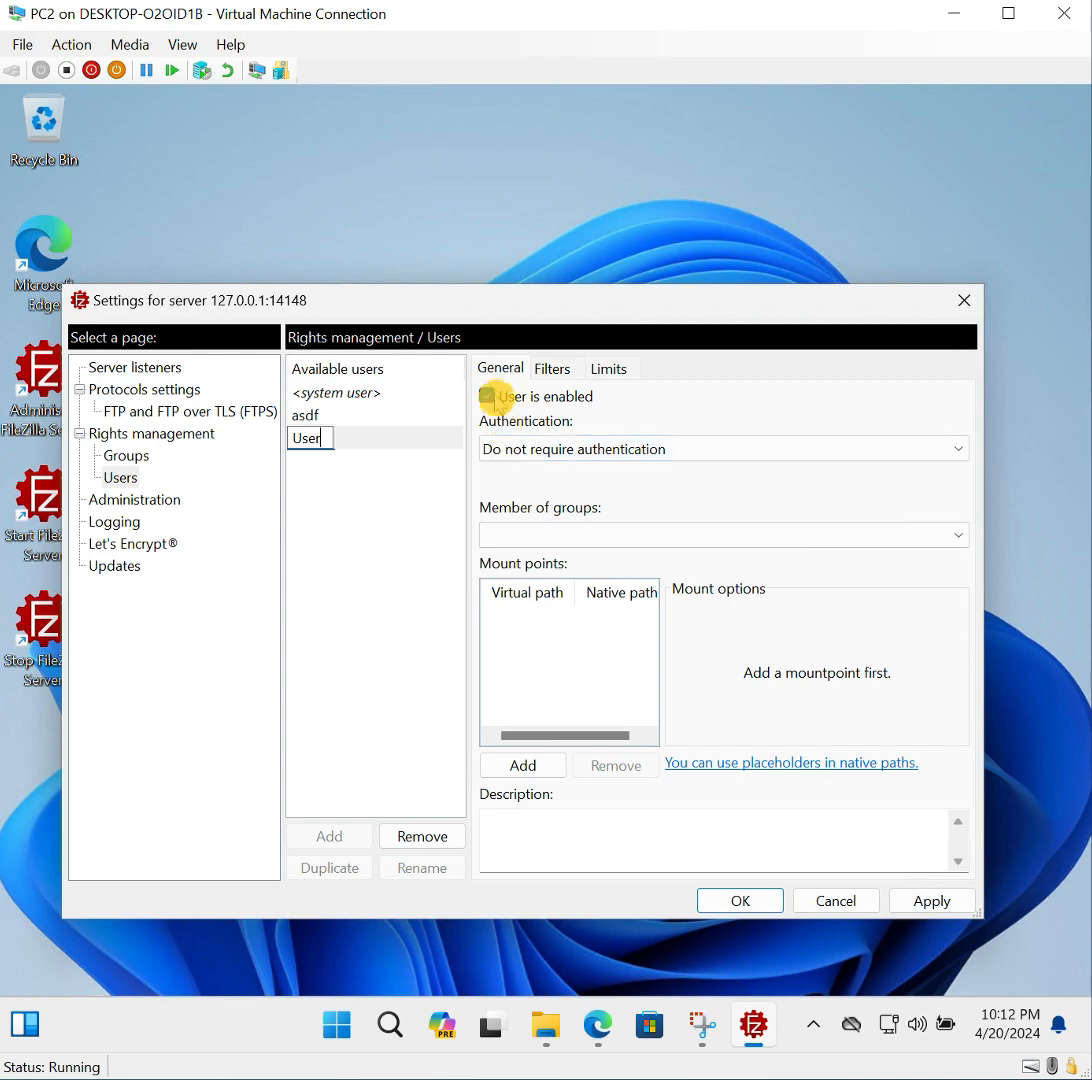
click(637, 452)
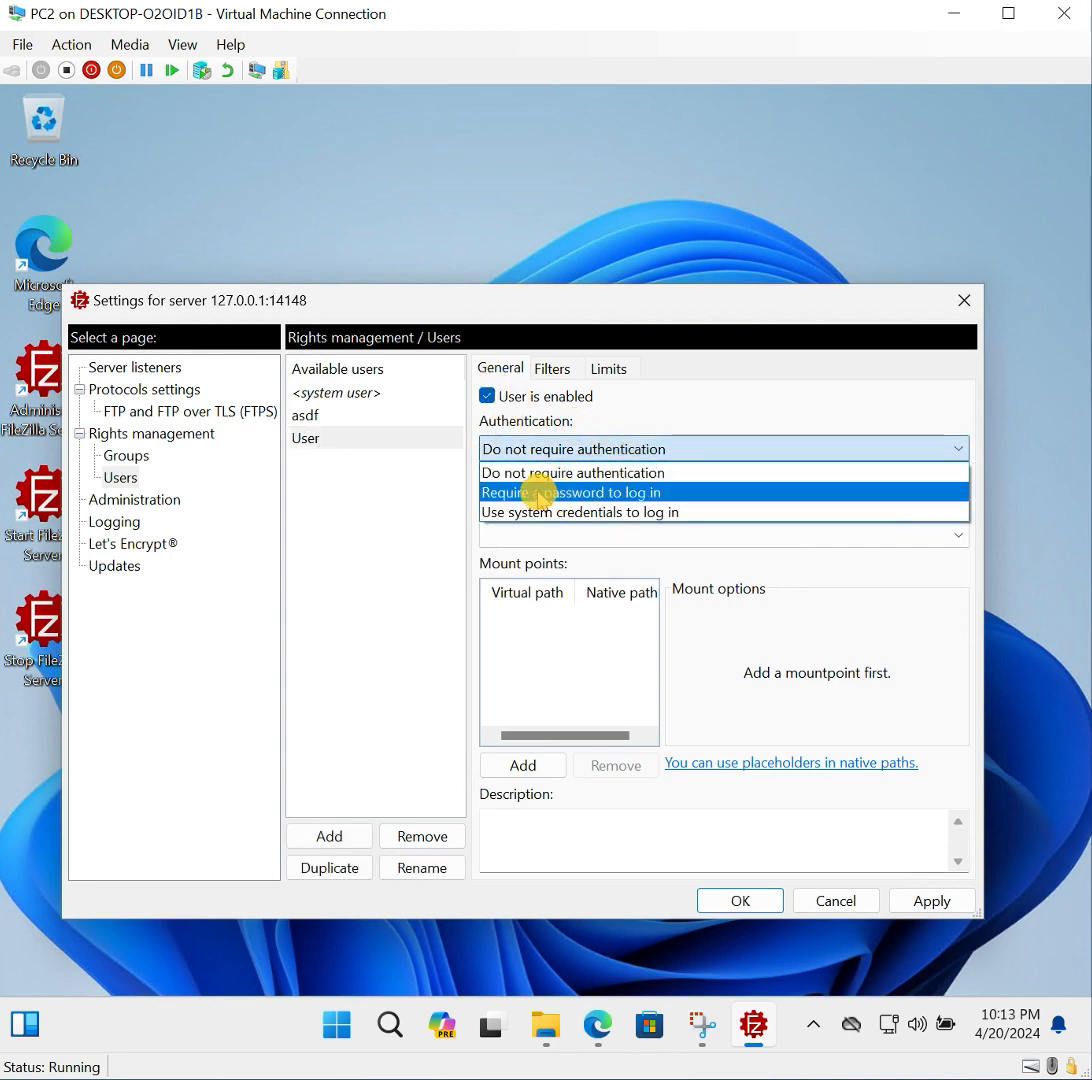
click(539, 492)
click(519, 471)
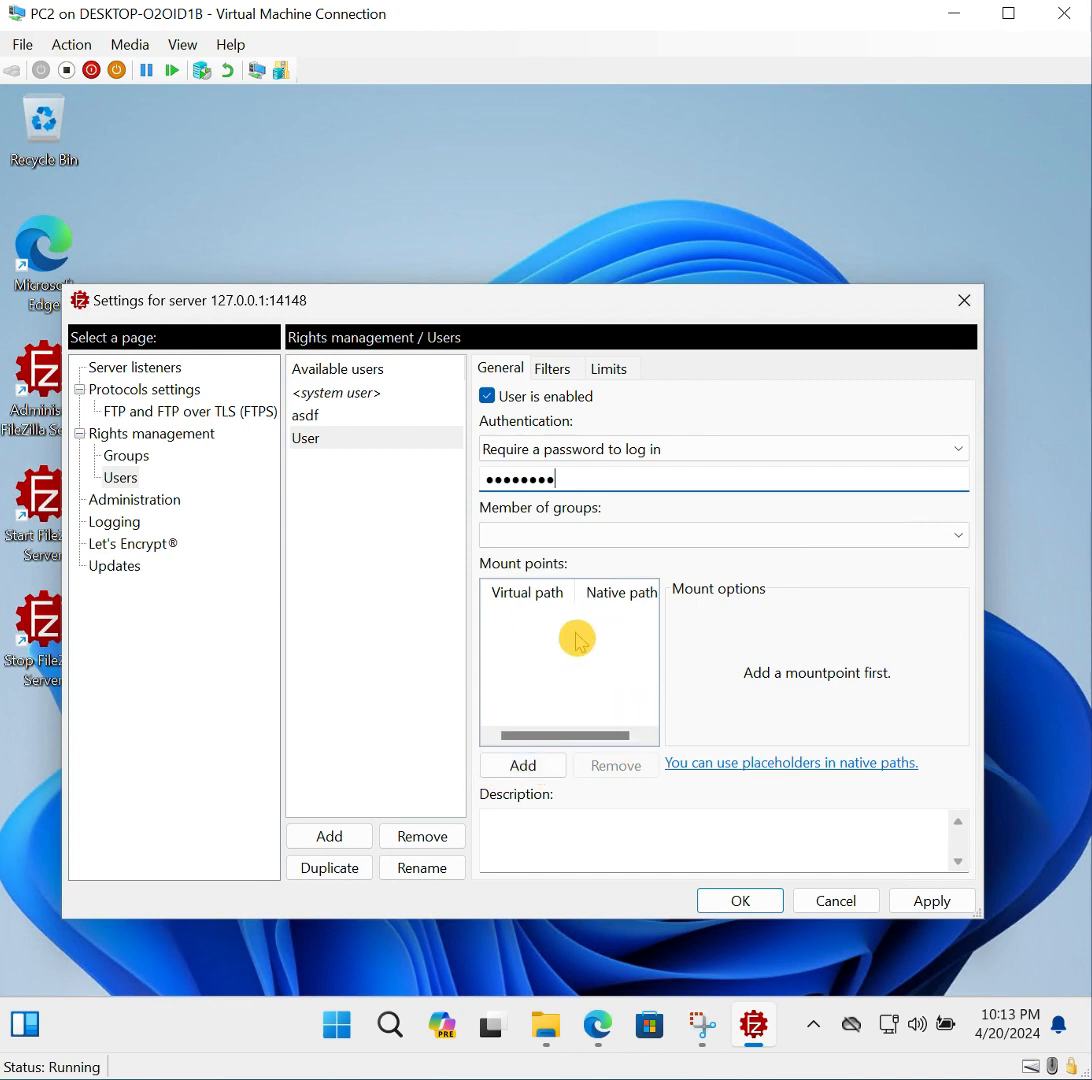
Add a mount point with virtual path / for User, and view the contents of the ftp folder under Documents in File Explorer.
click(534, 768)
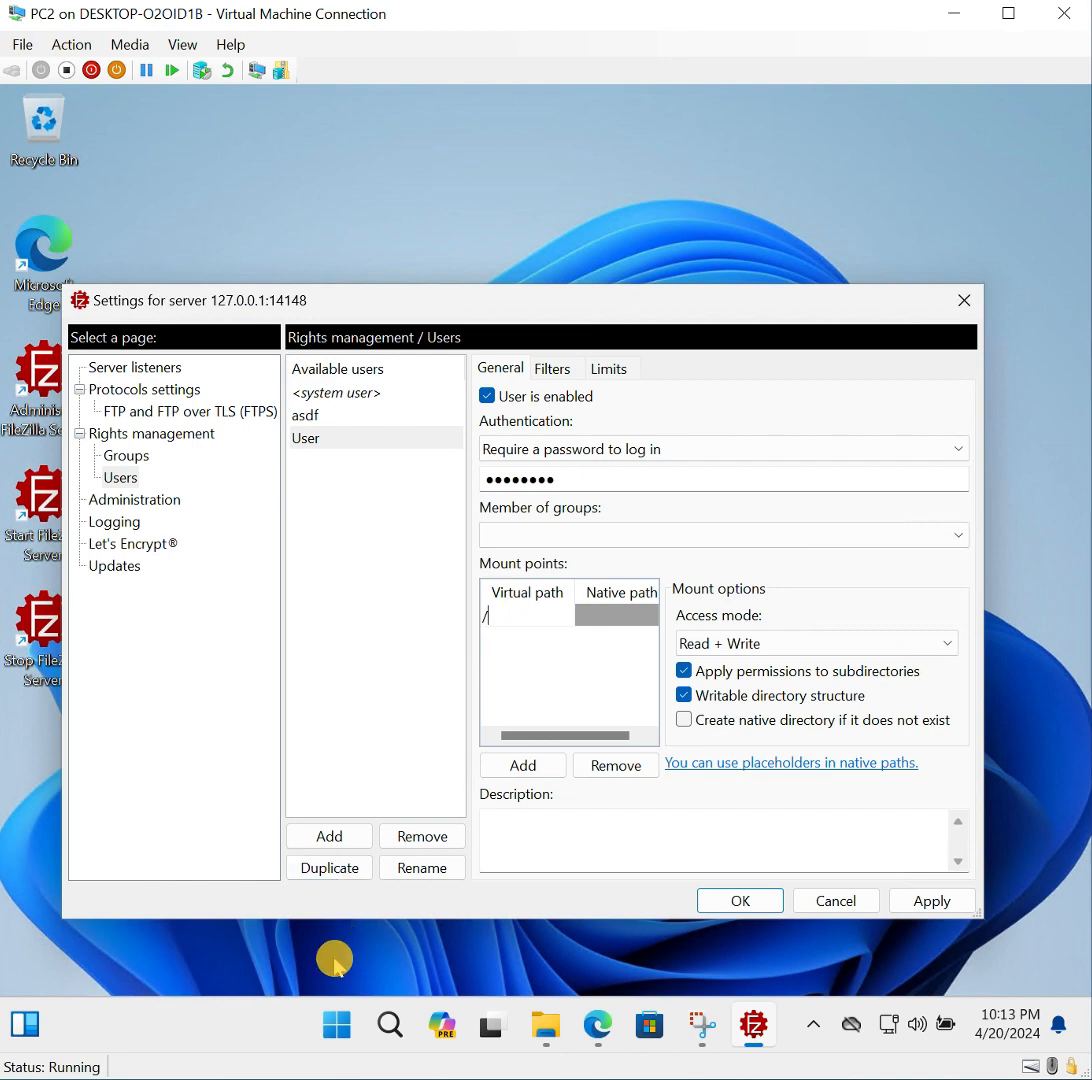
click(554, 1045)
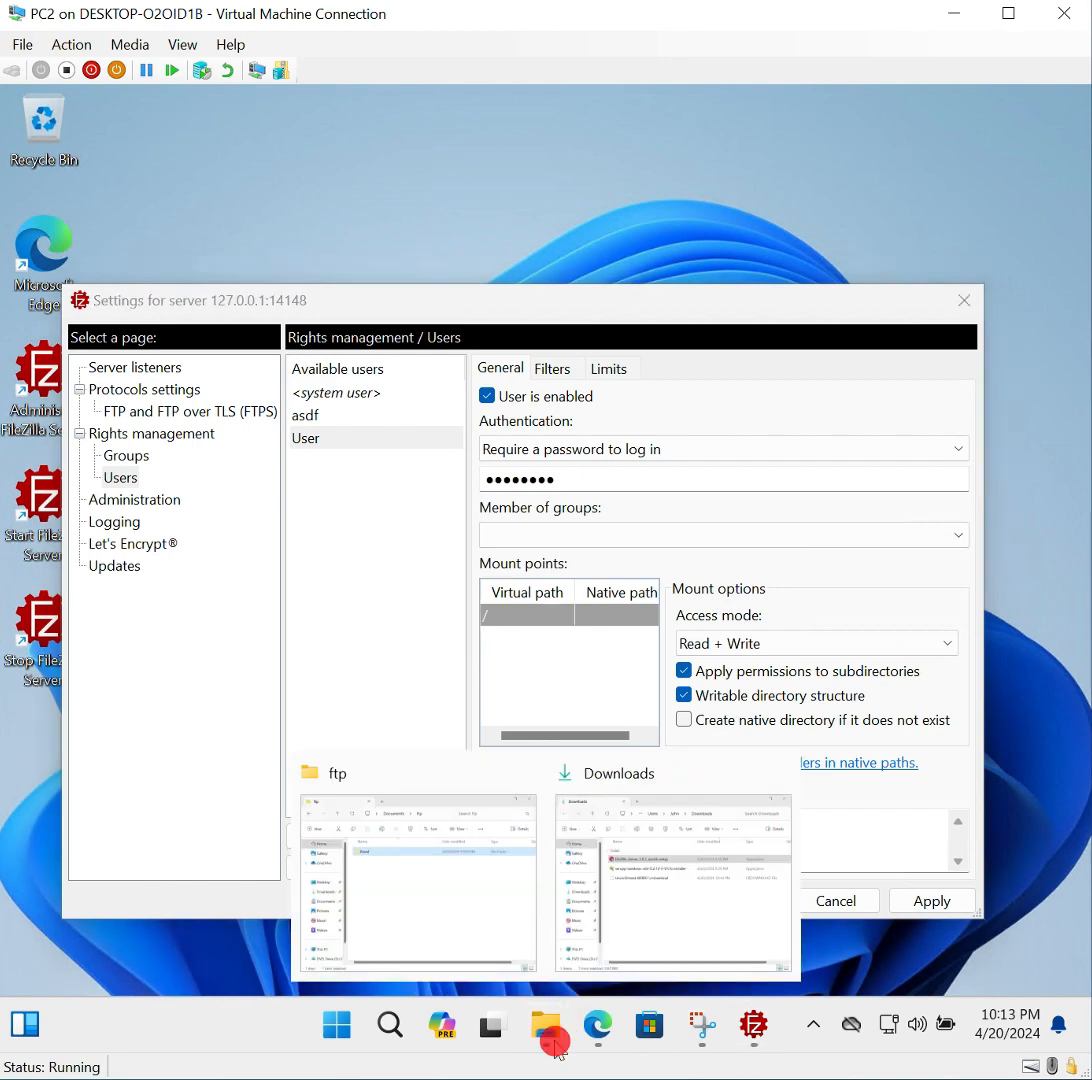
click(449, 920)
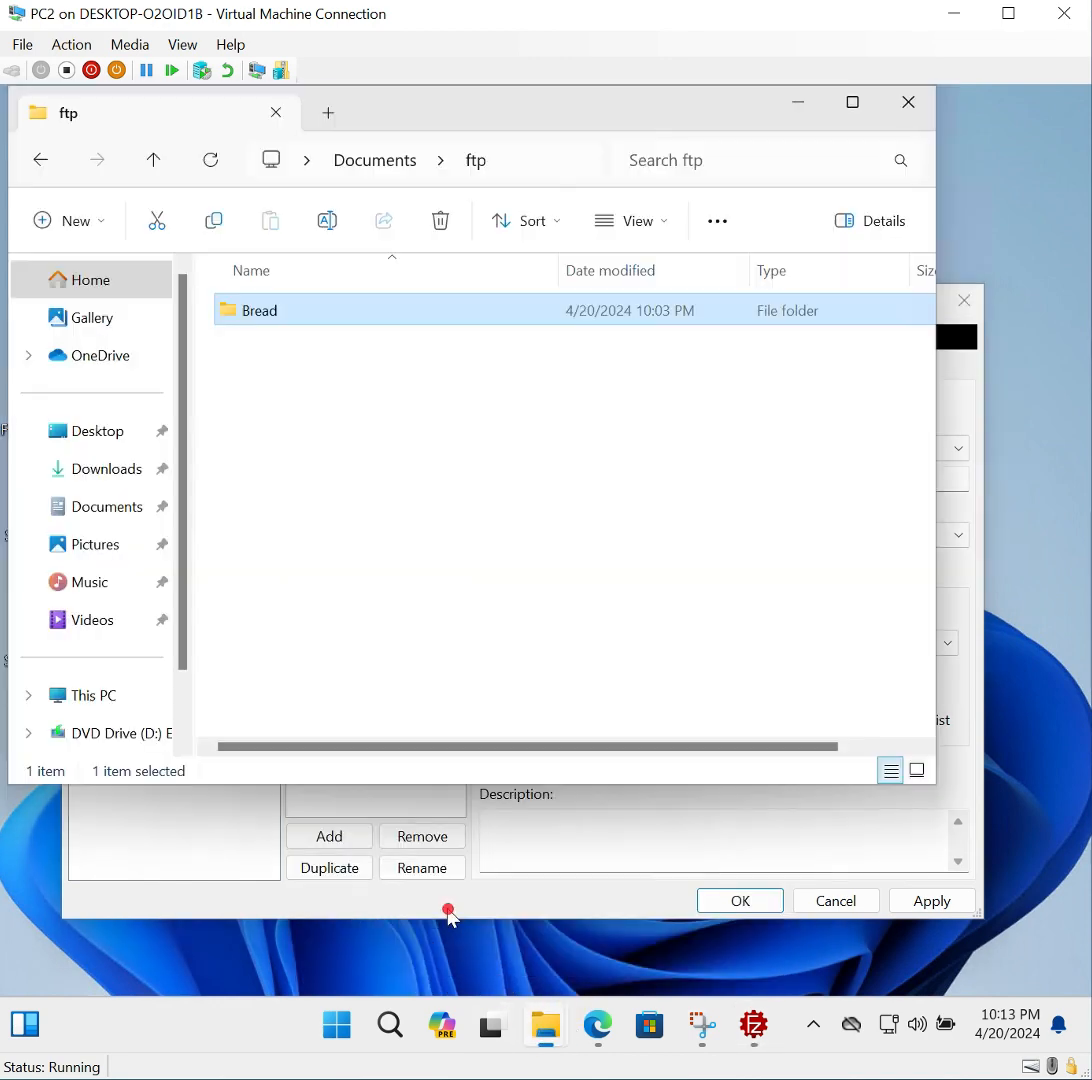
click(40, 161)
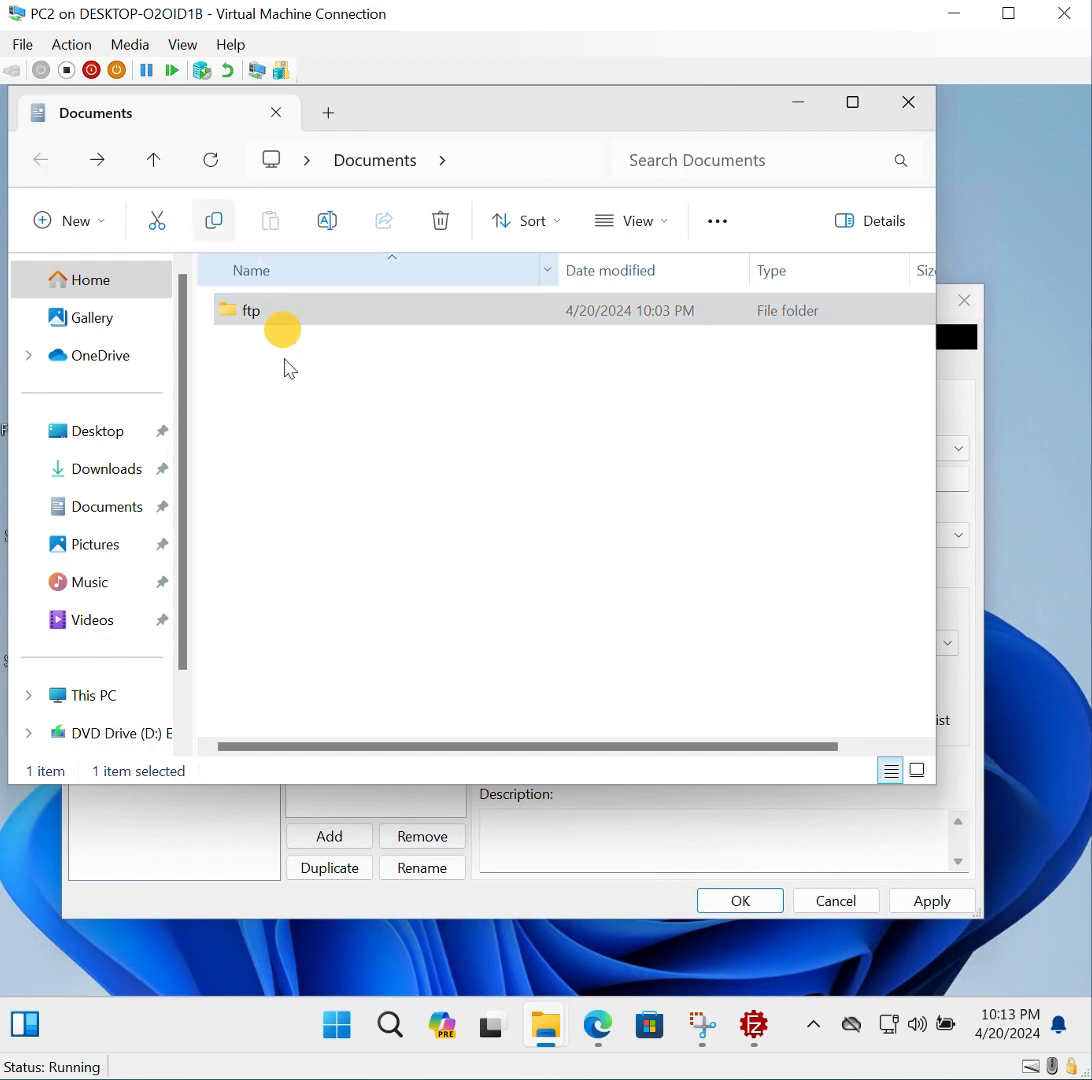
click(253, 311)
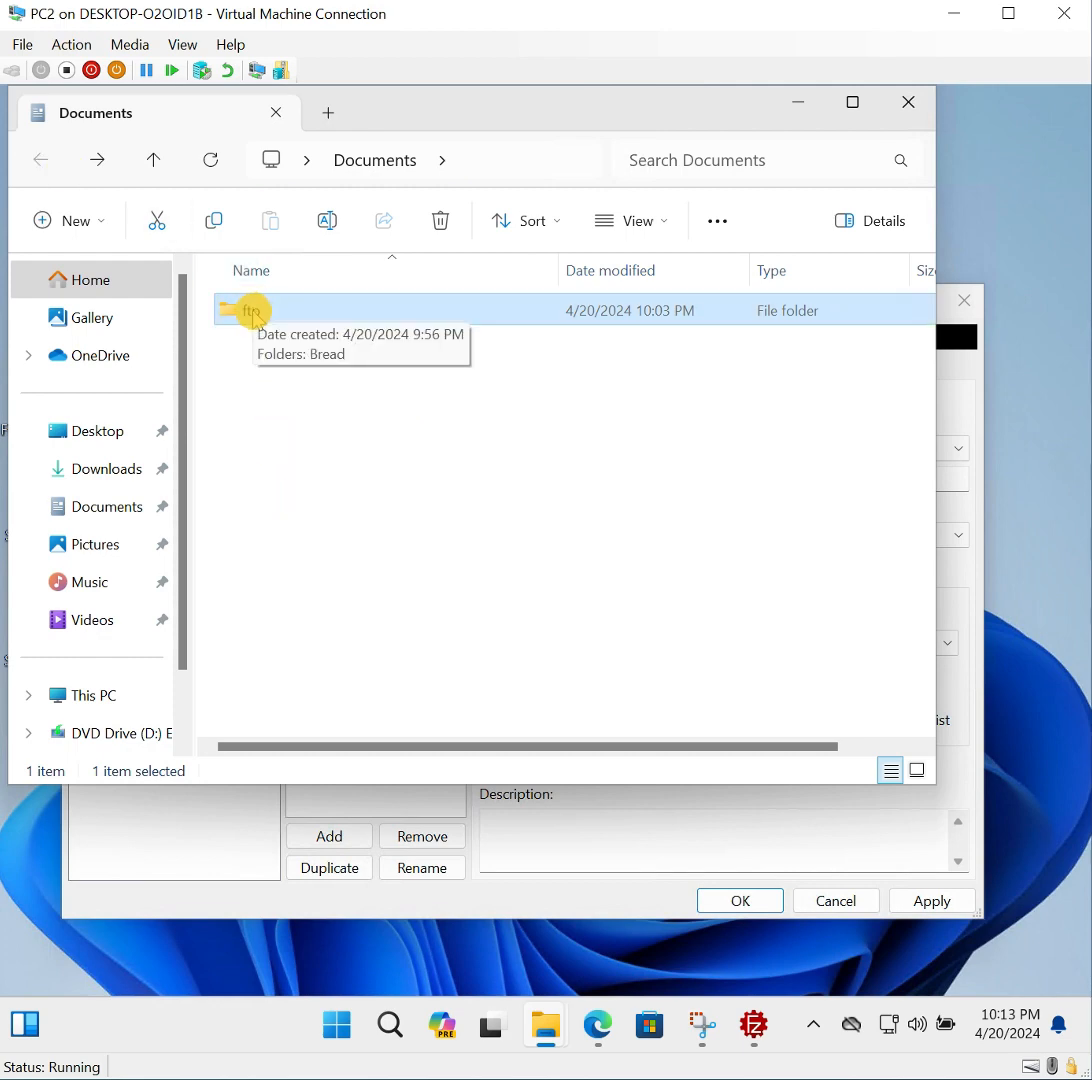
double_click(253, 311)
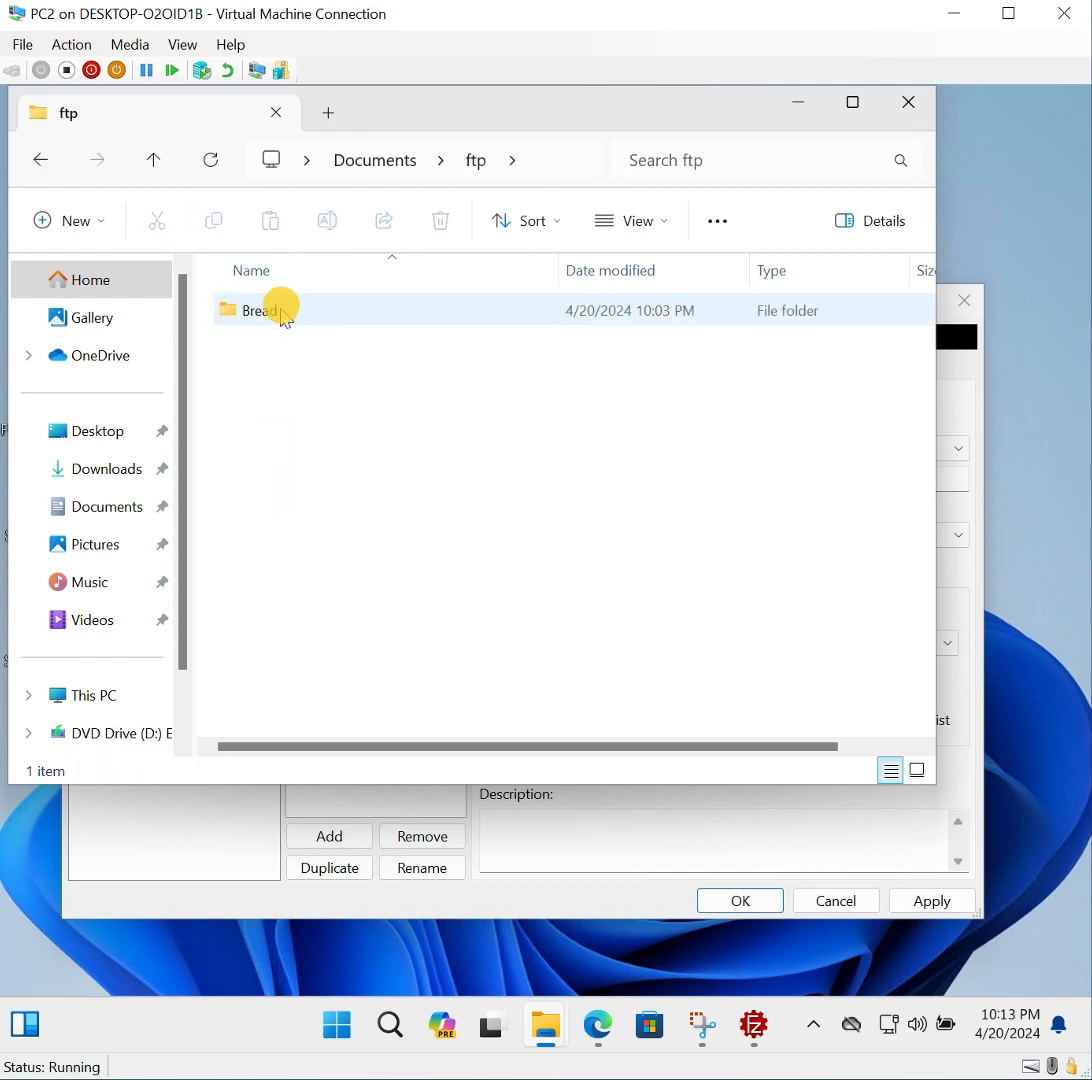
click(34, 163)
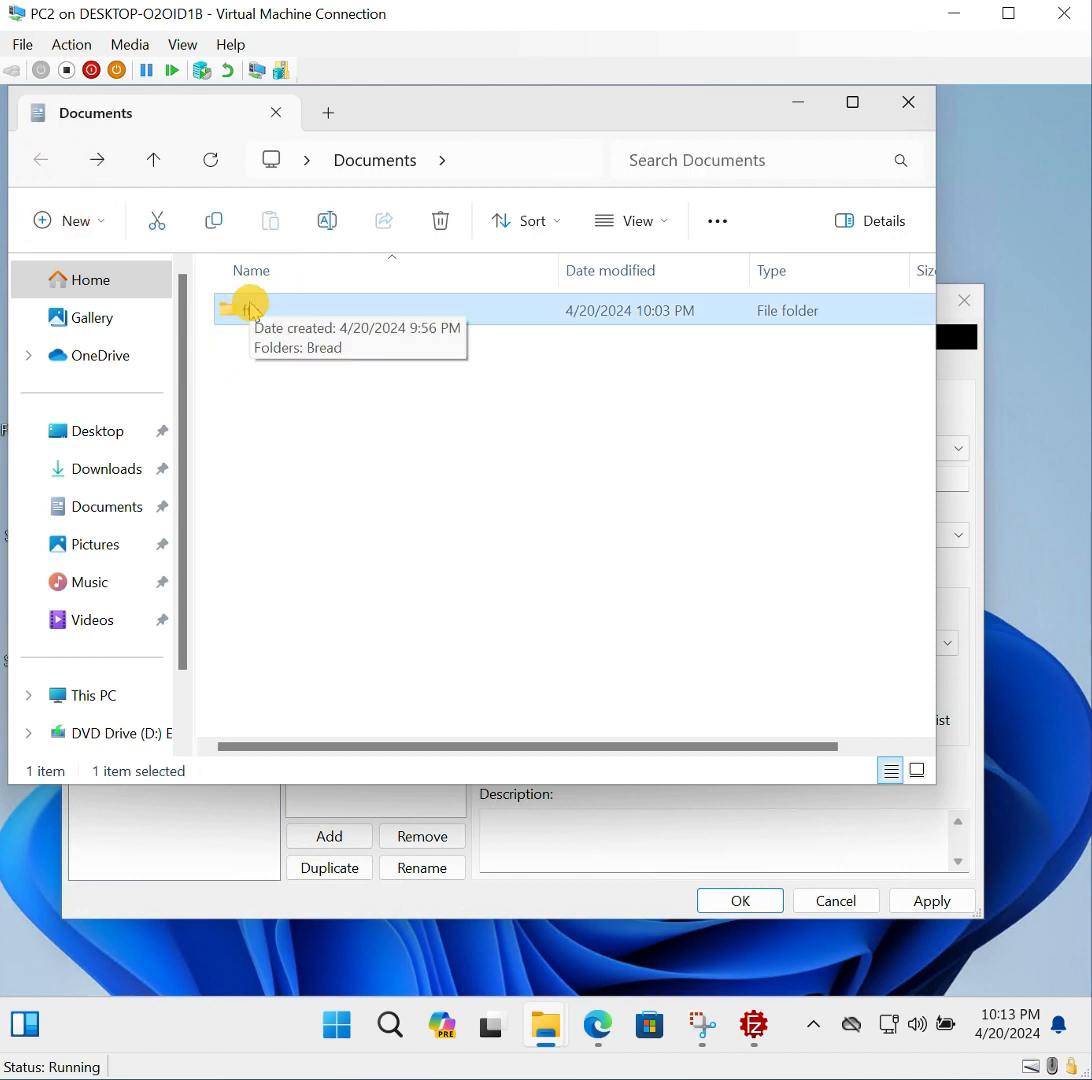
Copy the location path from the ftp folder's properties, close the properties and minimize File Explorer.
right_click(250, 310)
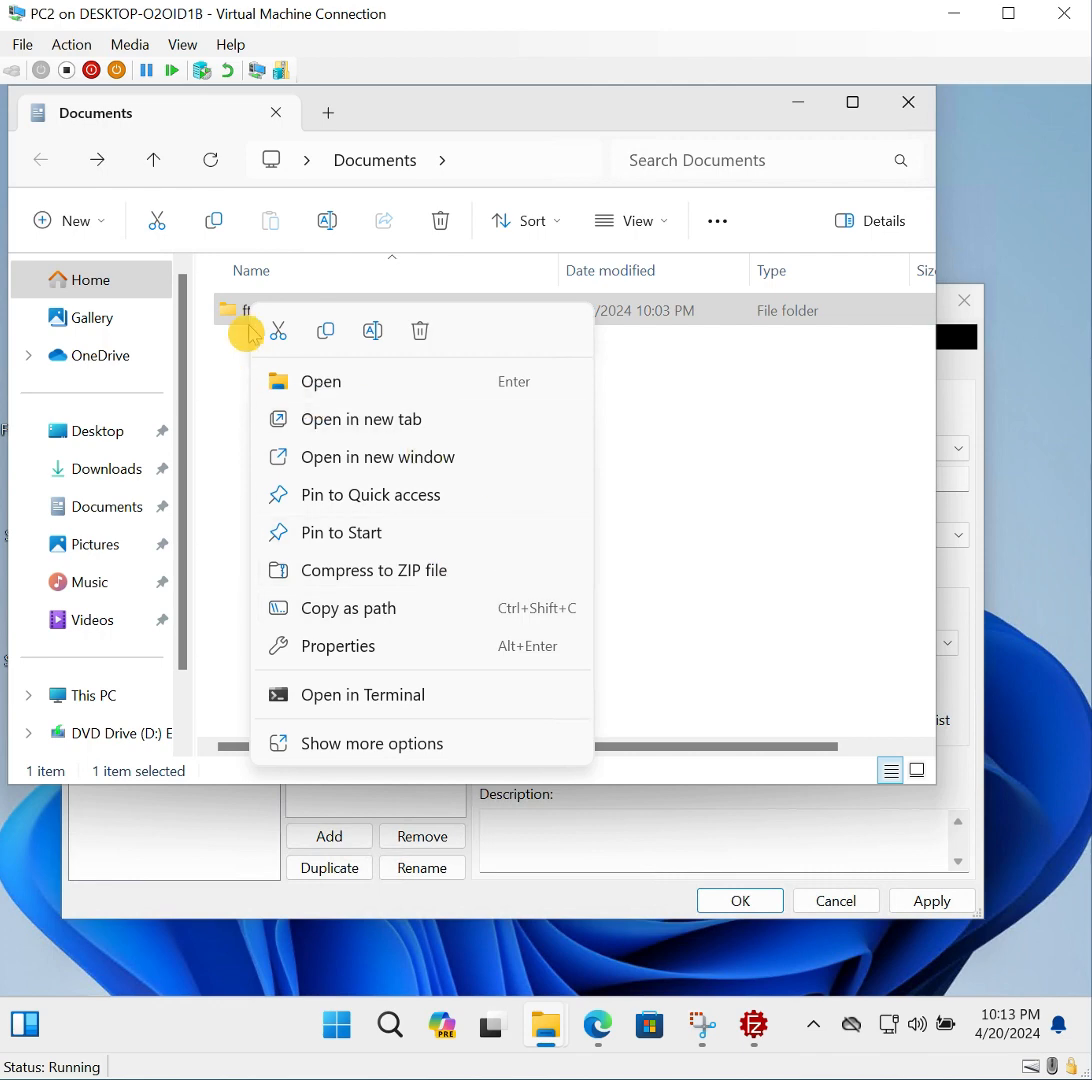
click(333, 650)
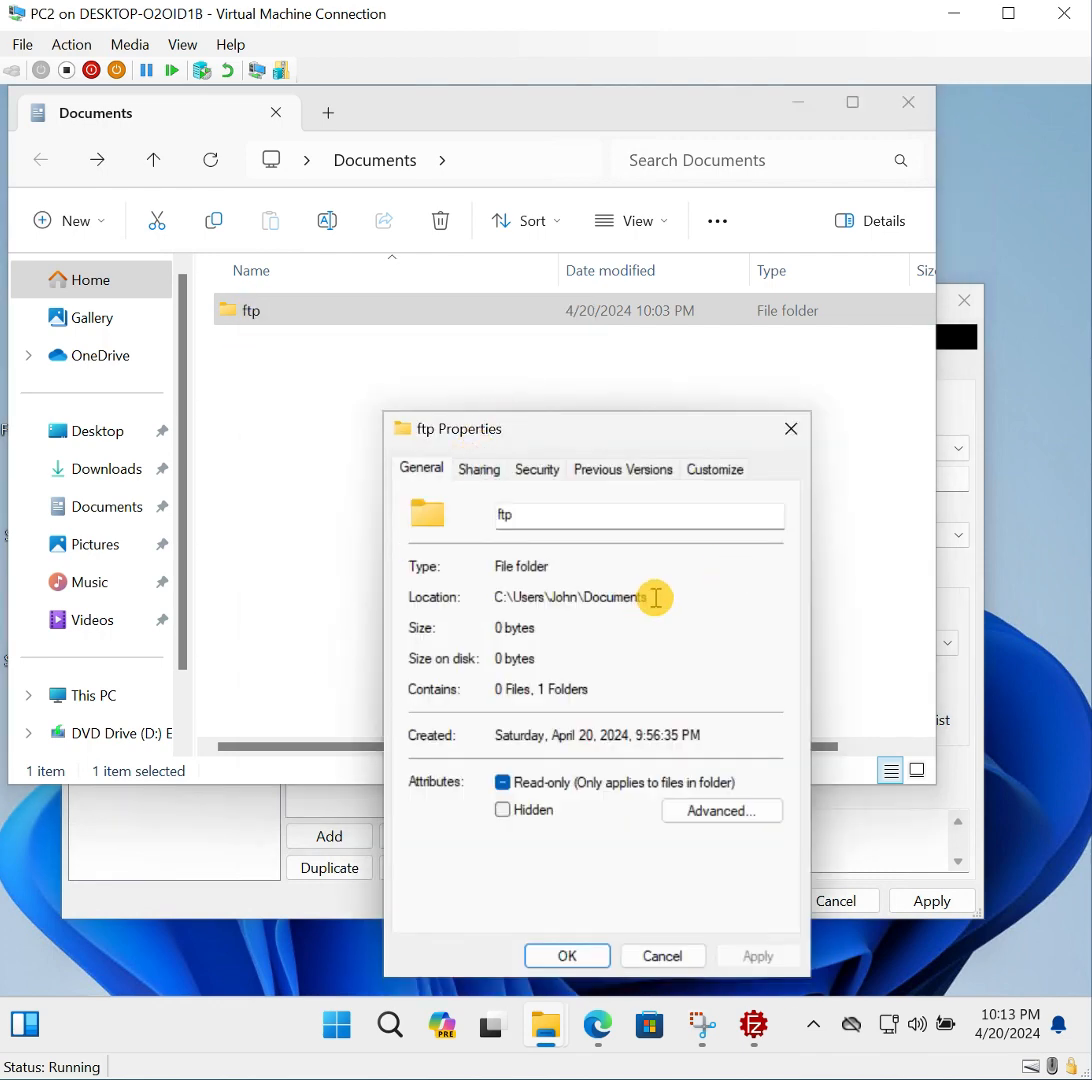
drag(590, 580, 467, 596)
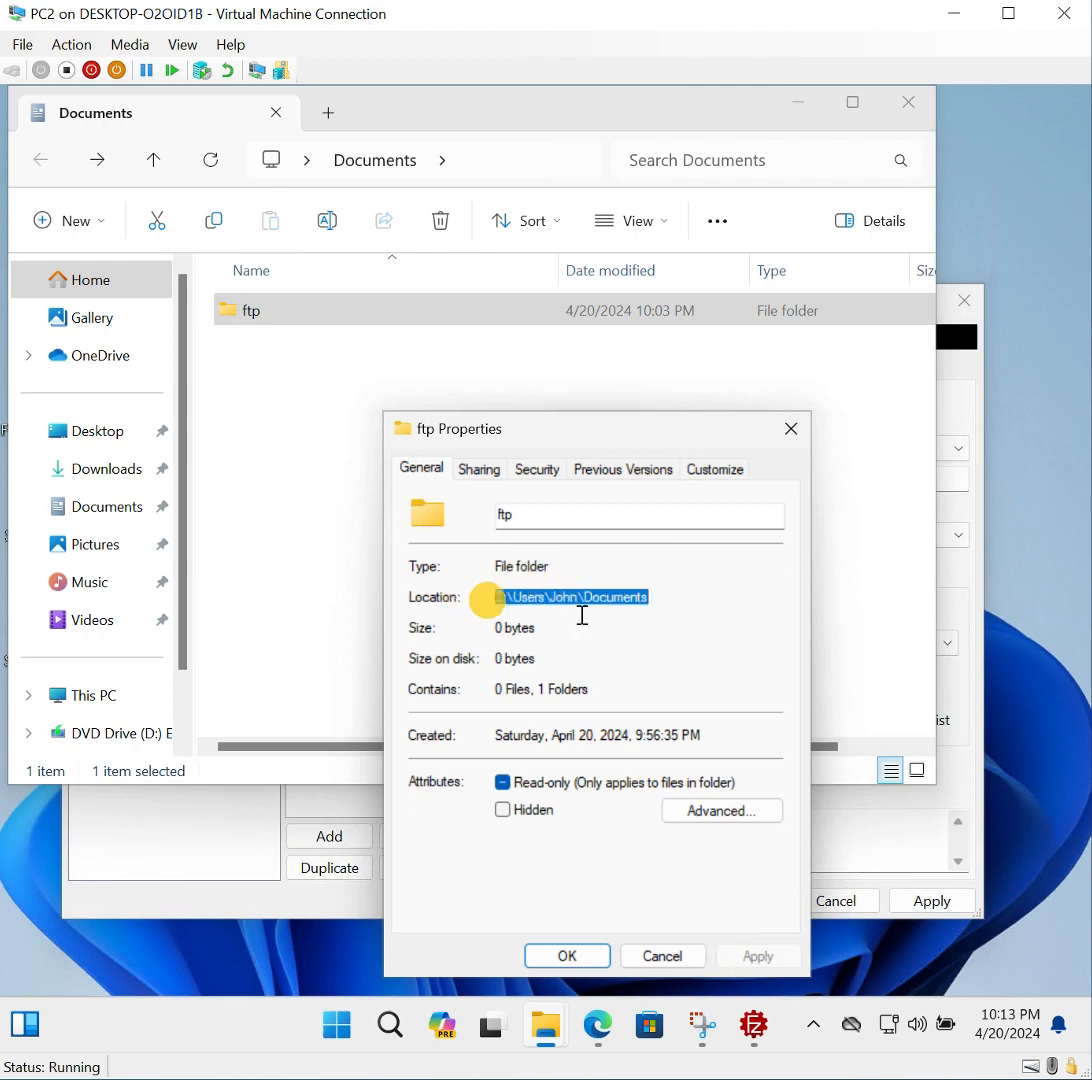
click(592, 960)
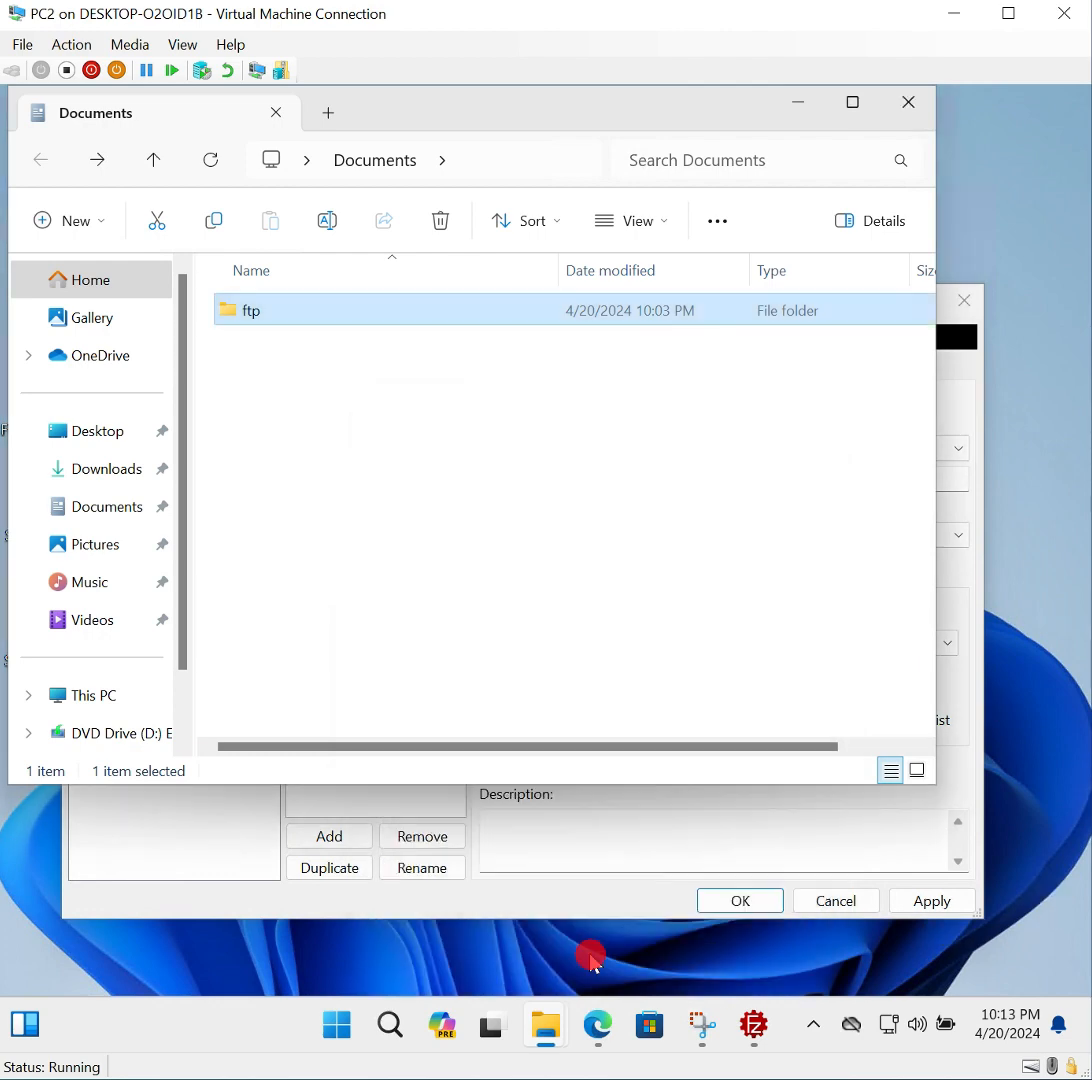
click(803, 100)
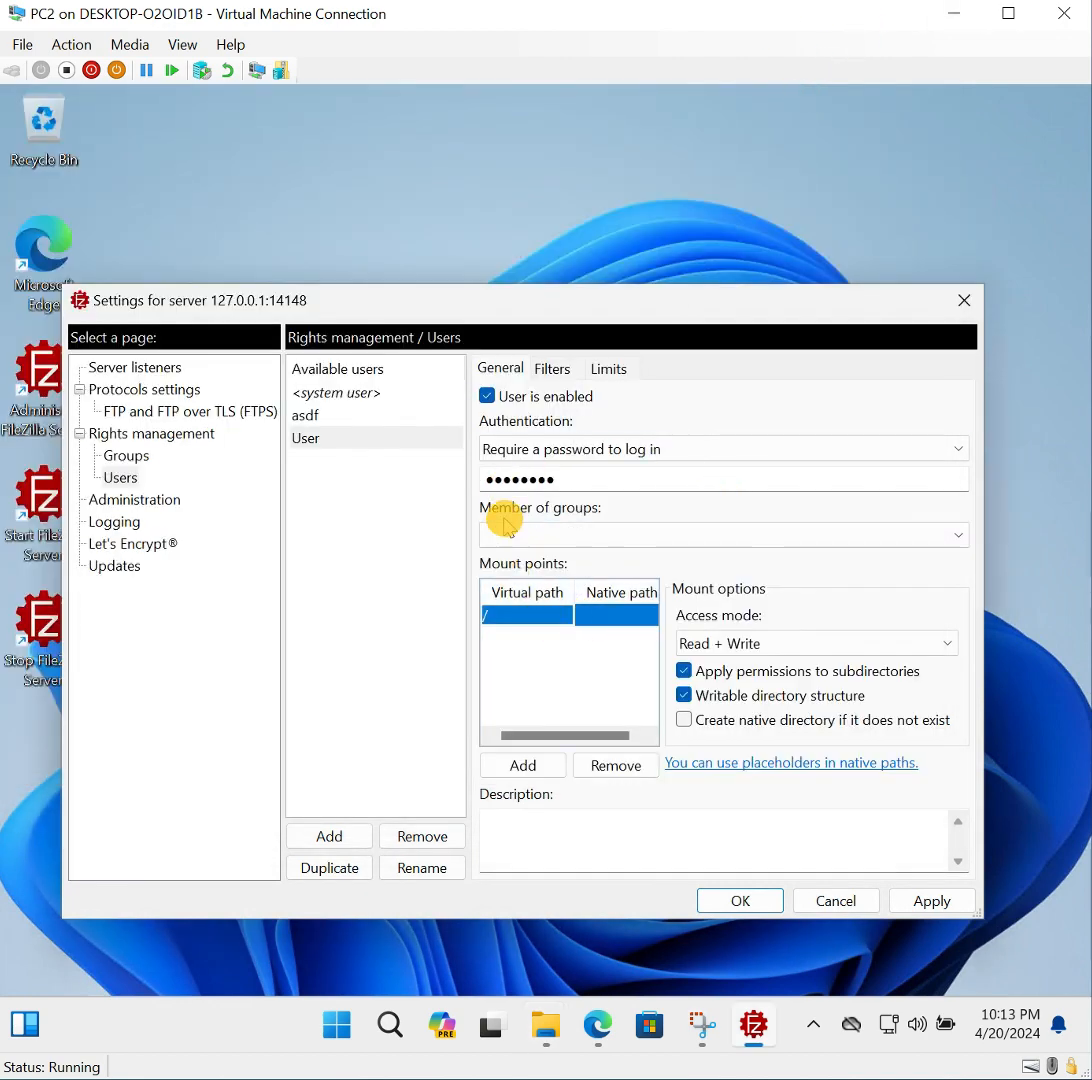
Set the mount point's native path to the copied Documents location plus \ftp, choose Read + Write access, and save the server settings.
click(600, 615)
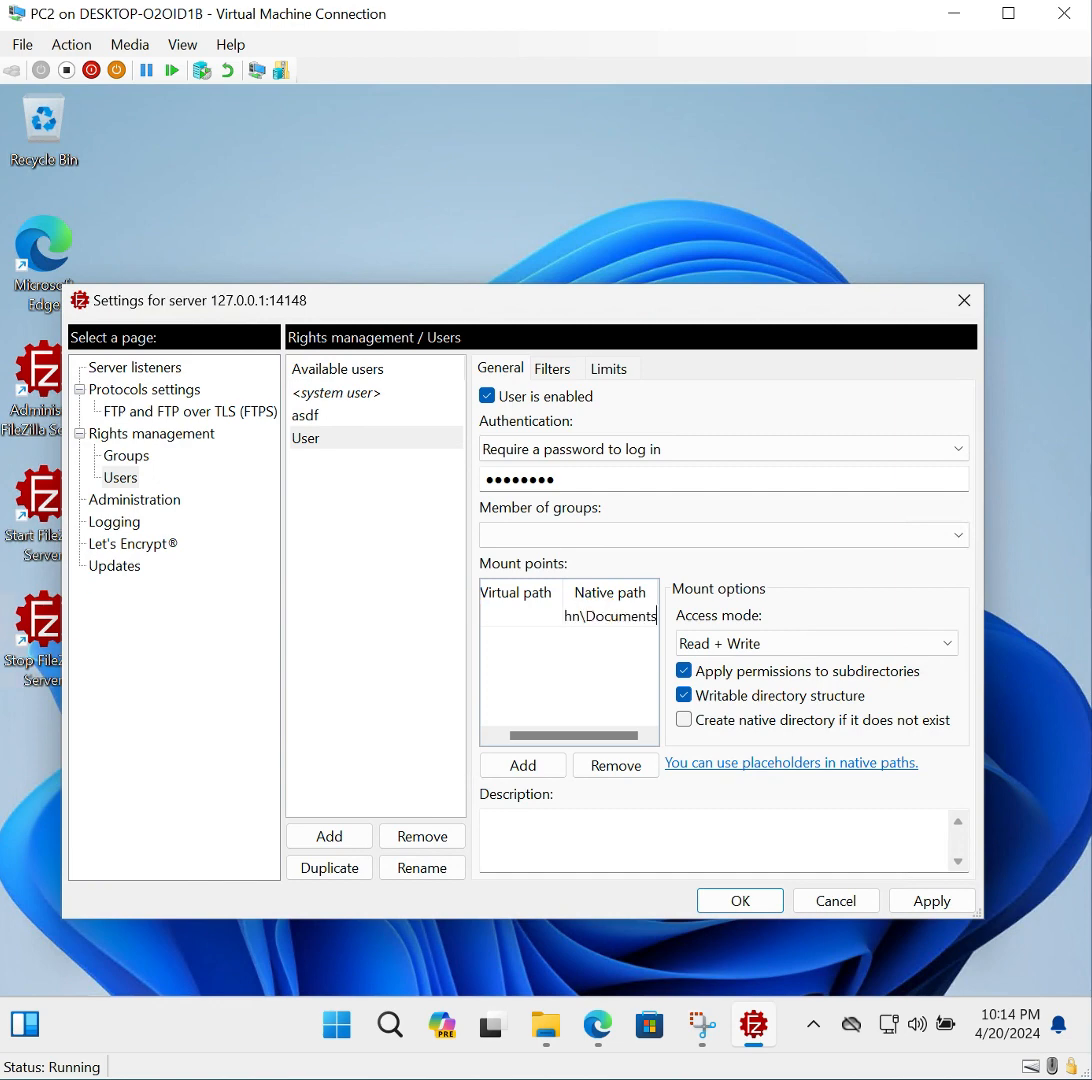
click(648, 617)
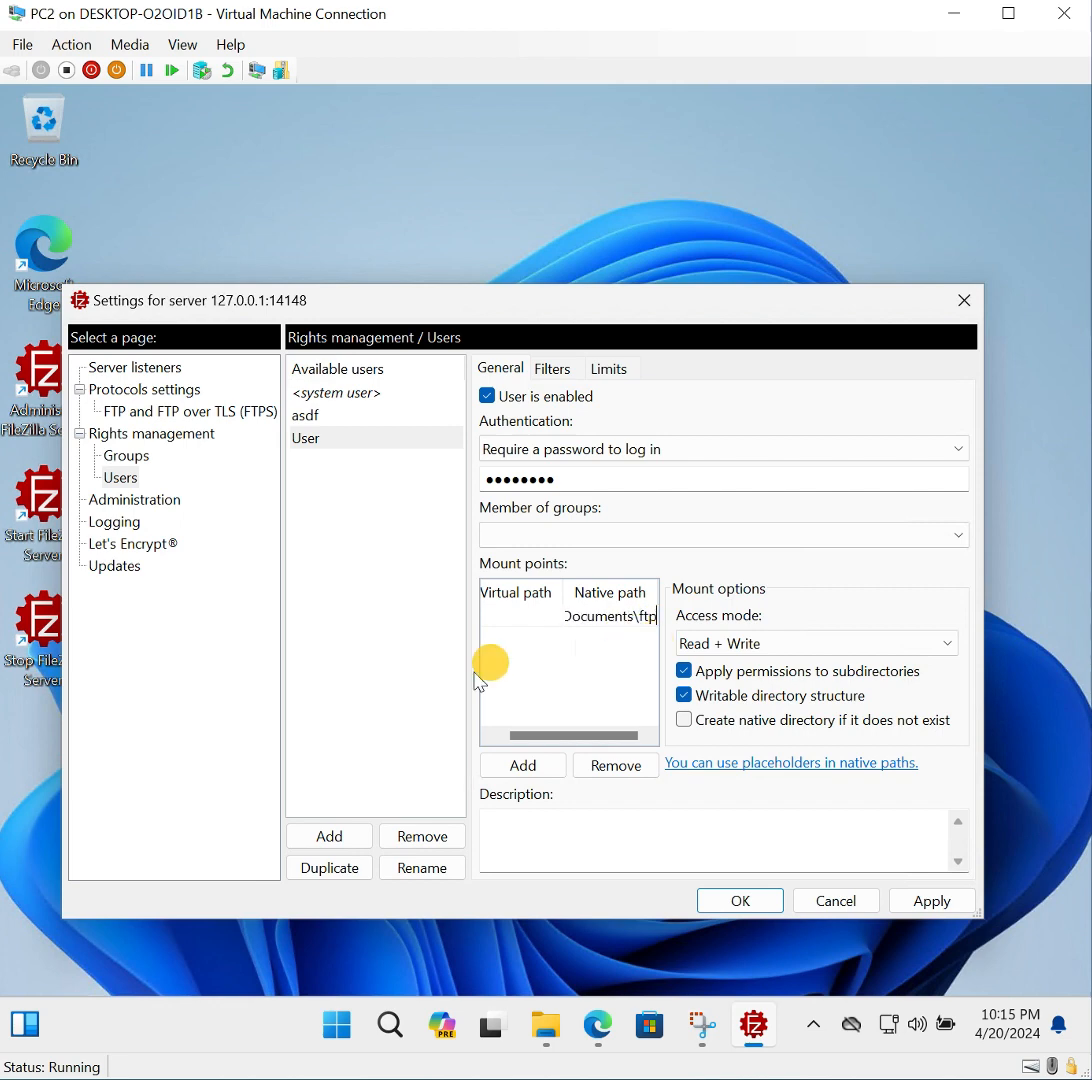
click(776, 644)
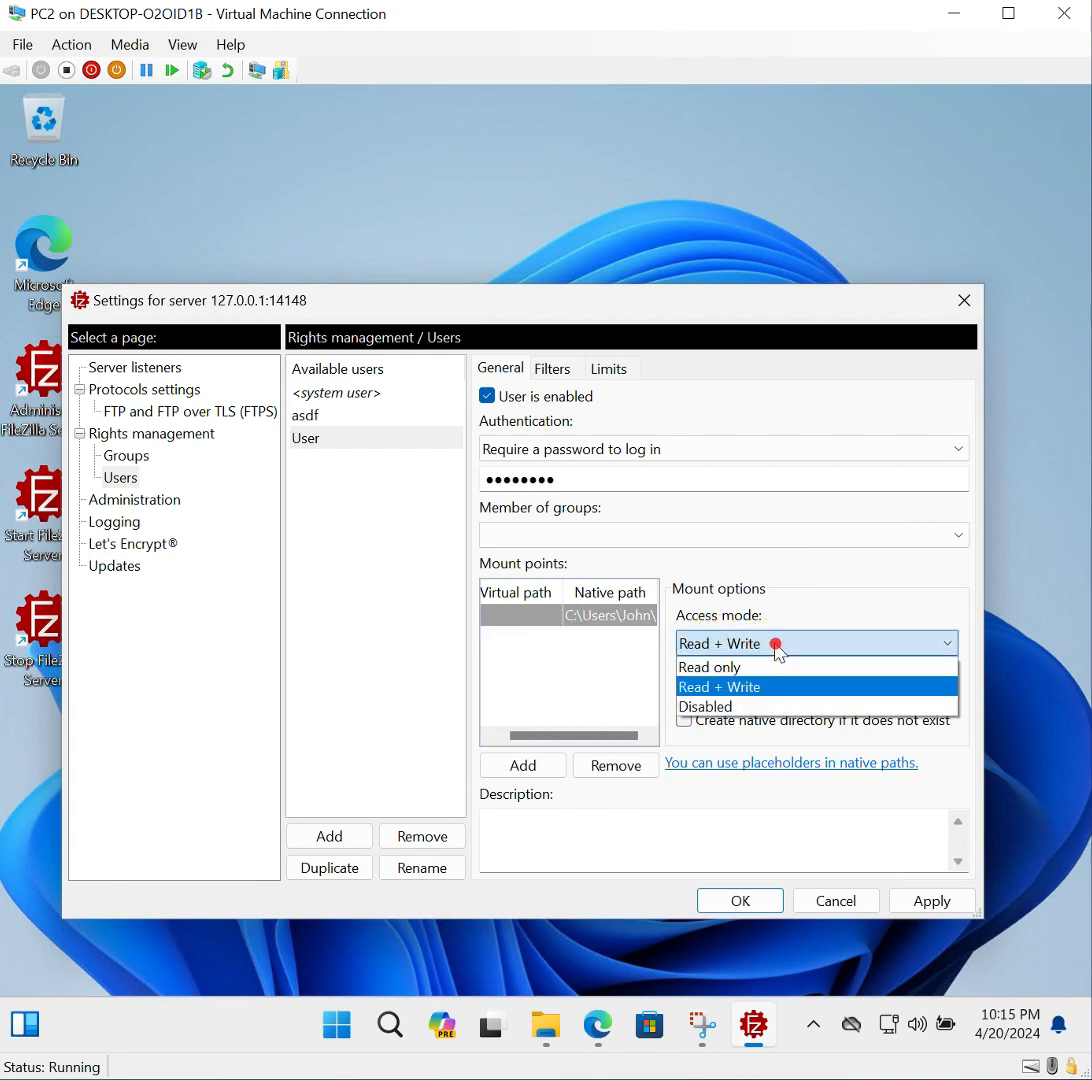
click(728, 688)
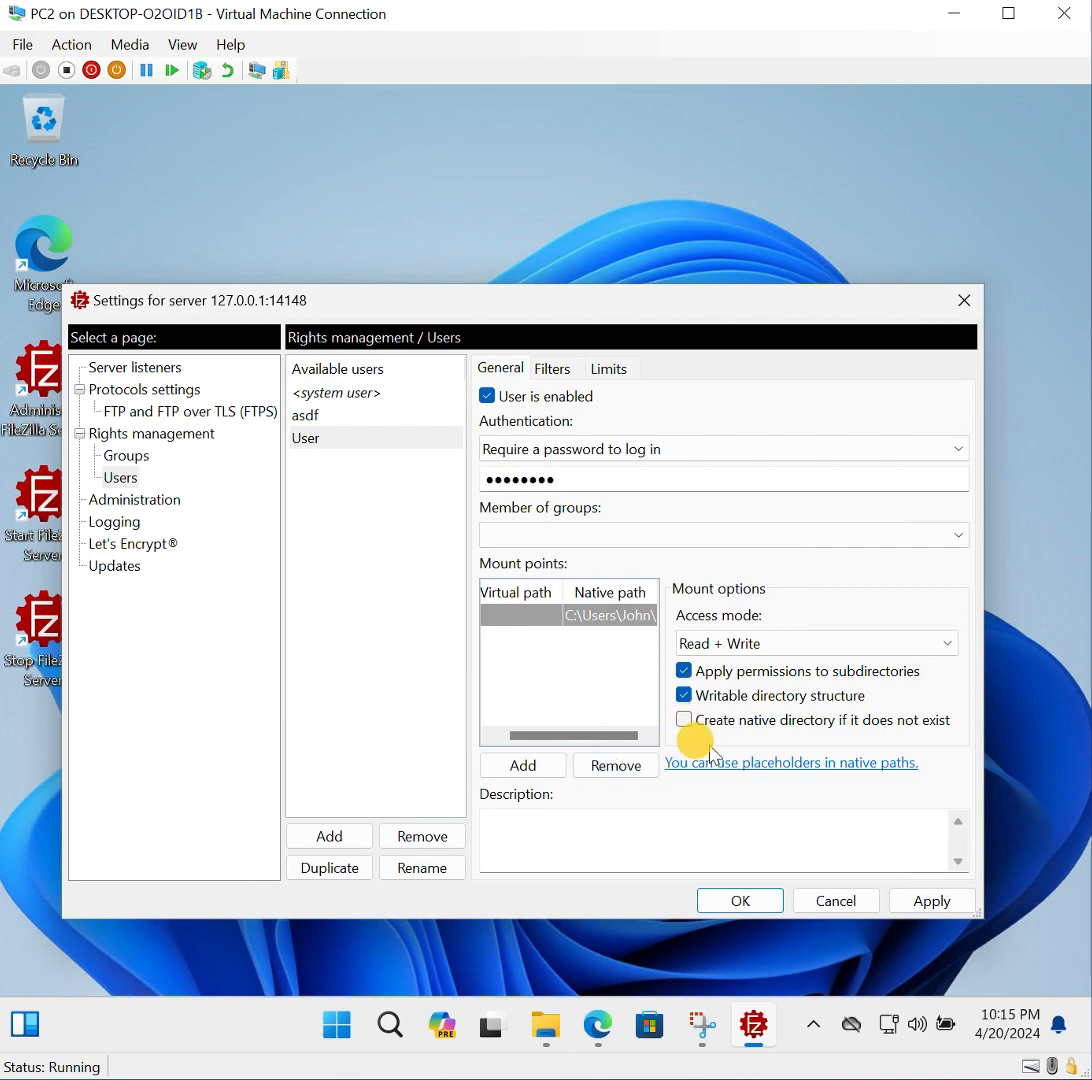
click(927, 906)
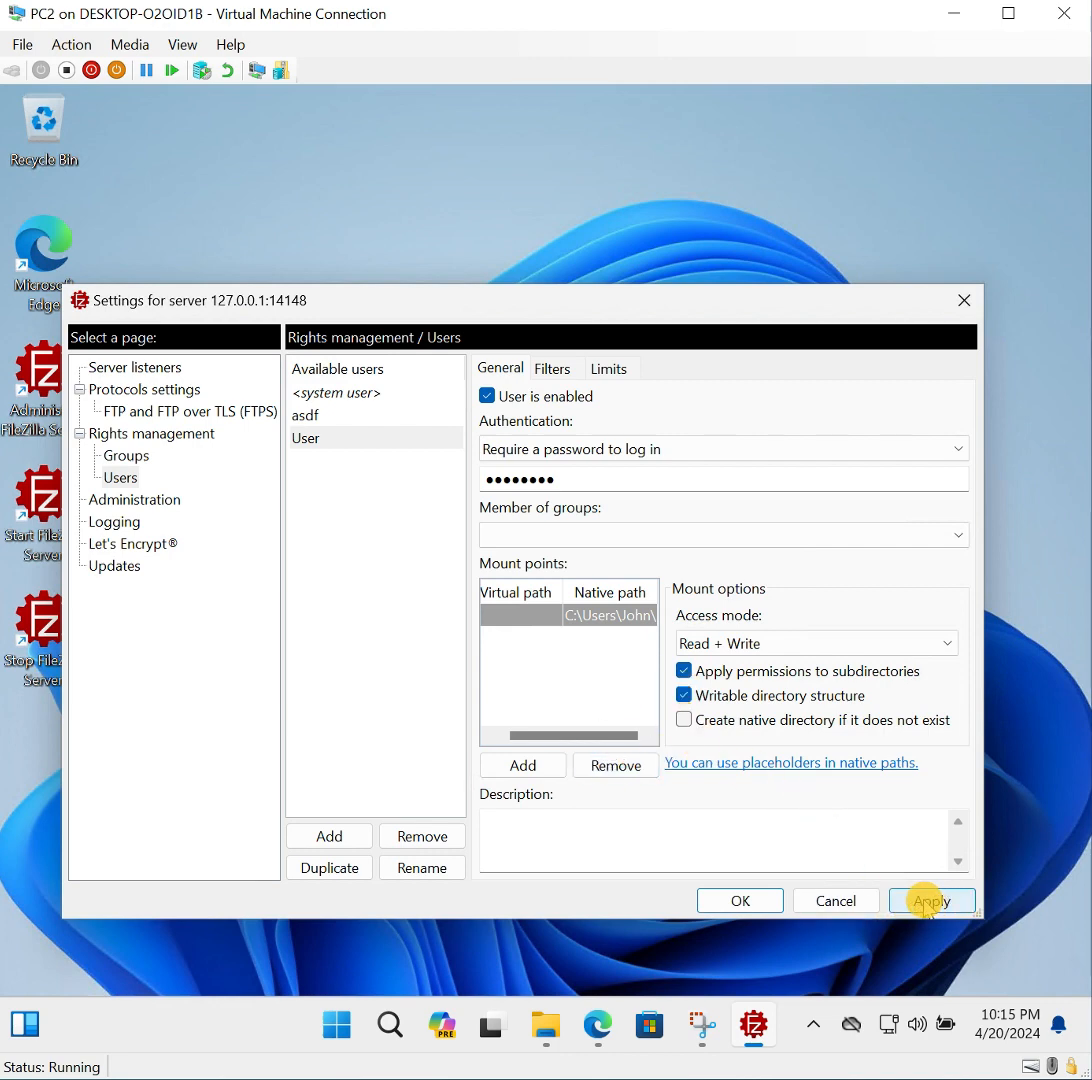
click(740, 901)
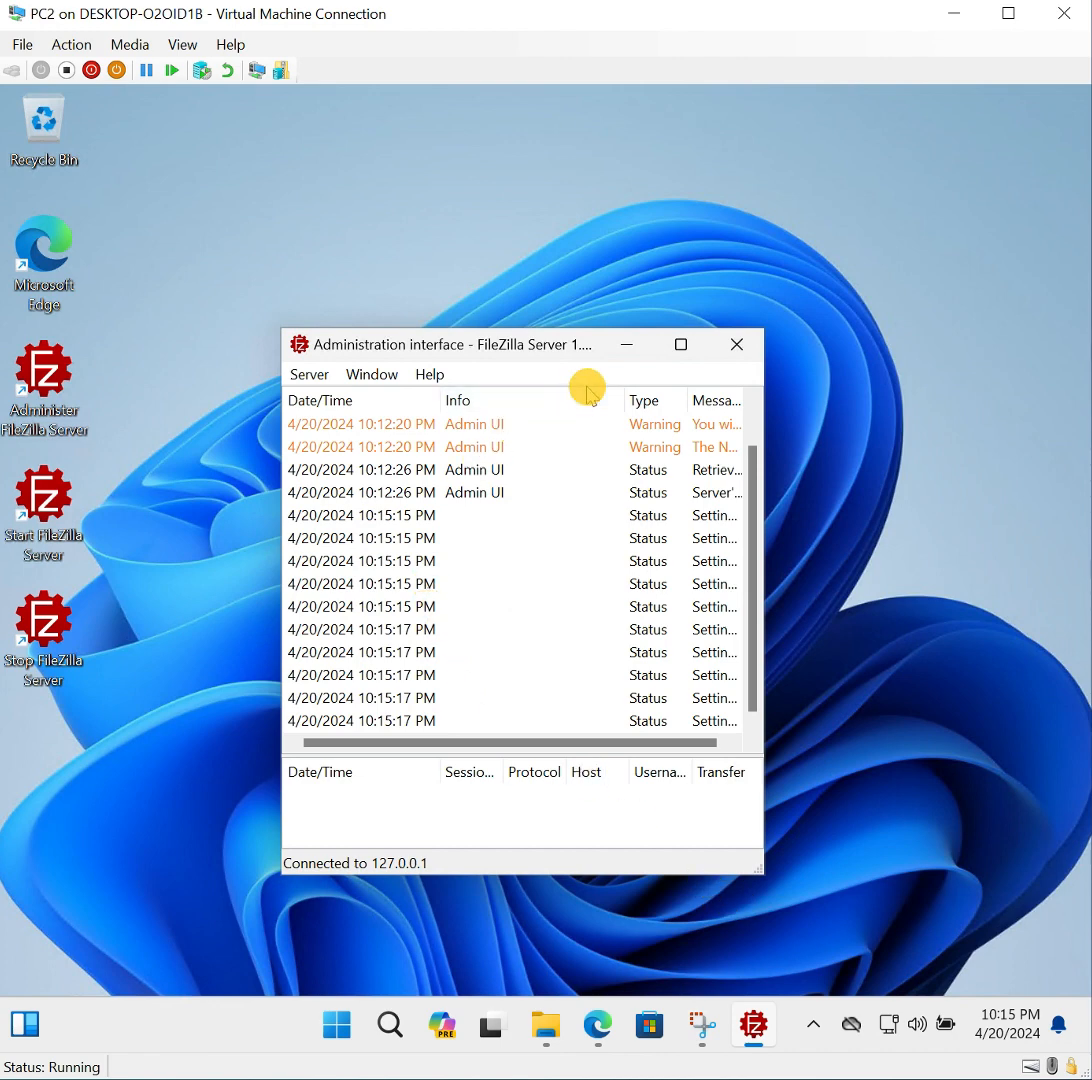
Minimize the administration interface and open ftp://172.27.111.135/ in the File Explorer window showing Downloads.
click(636, 347)
mouse_move(549, 1042)
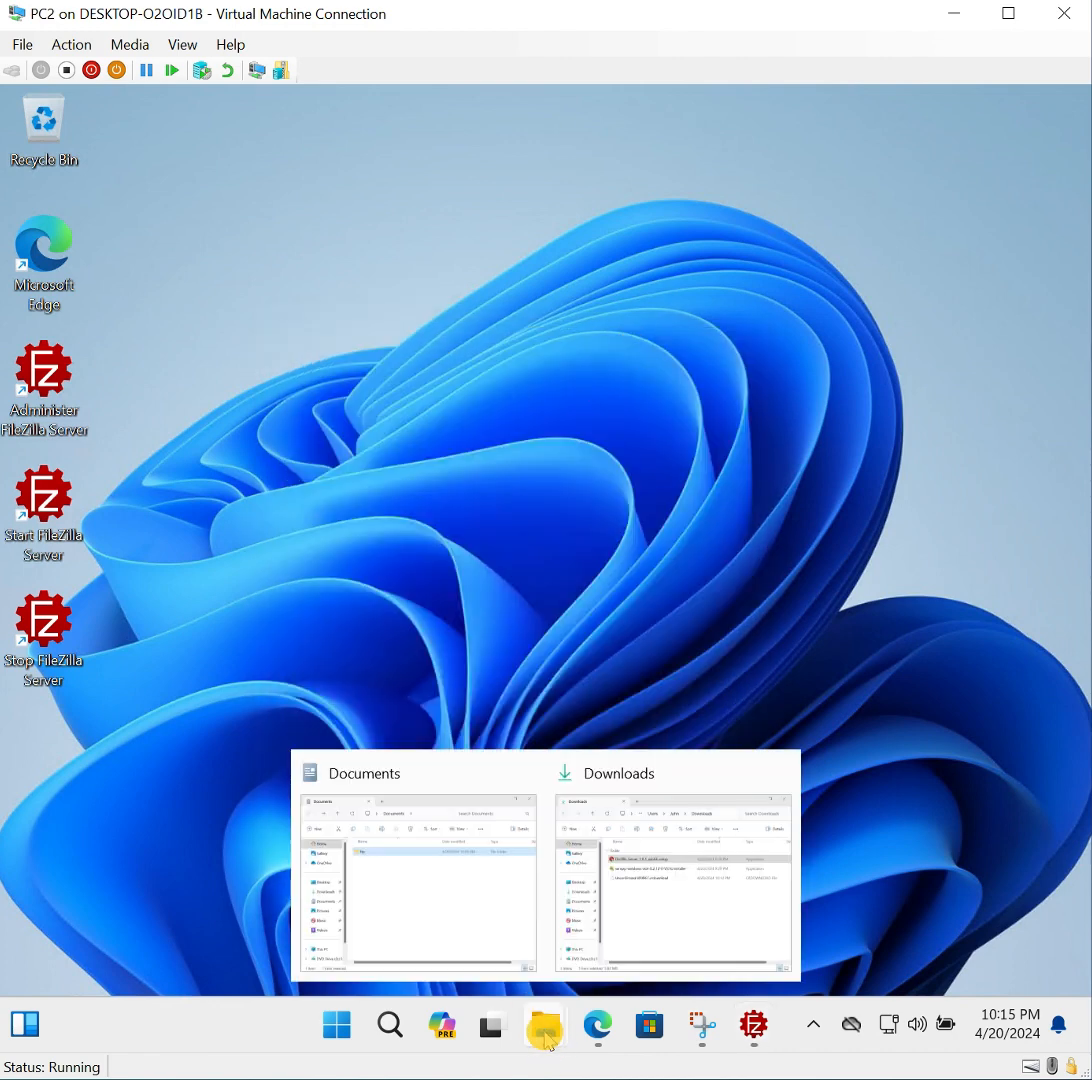
click(678, 928)
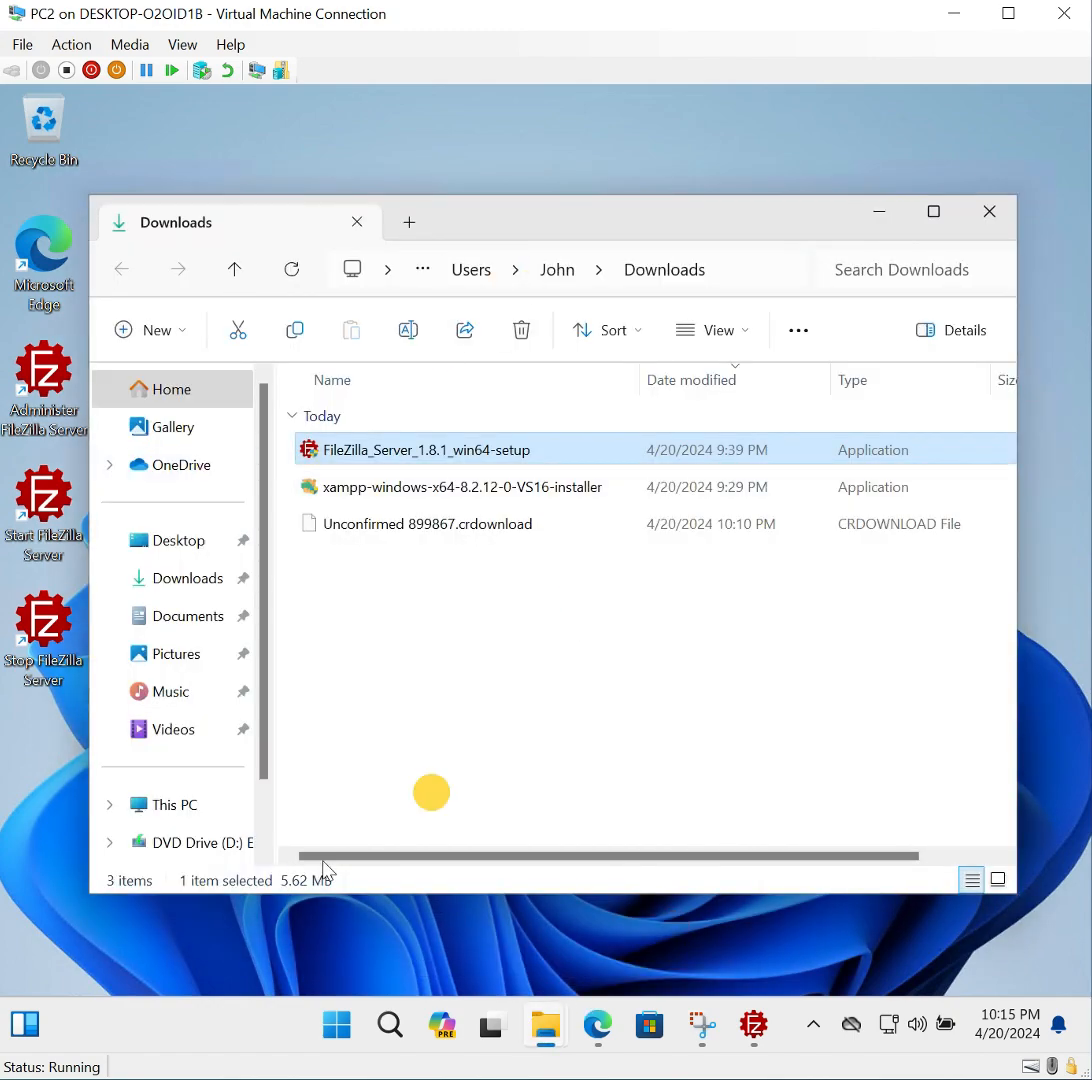
click(659, 269)
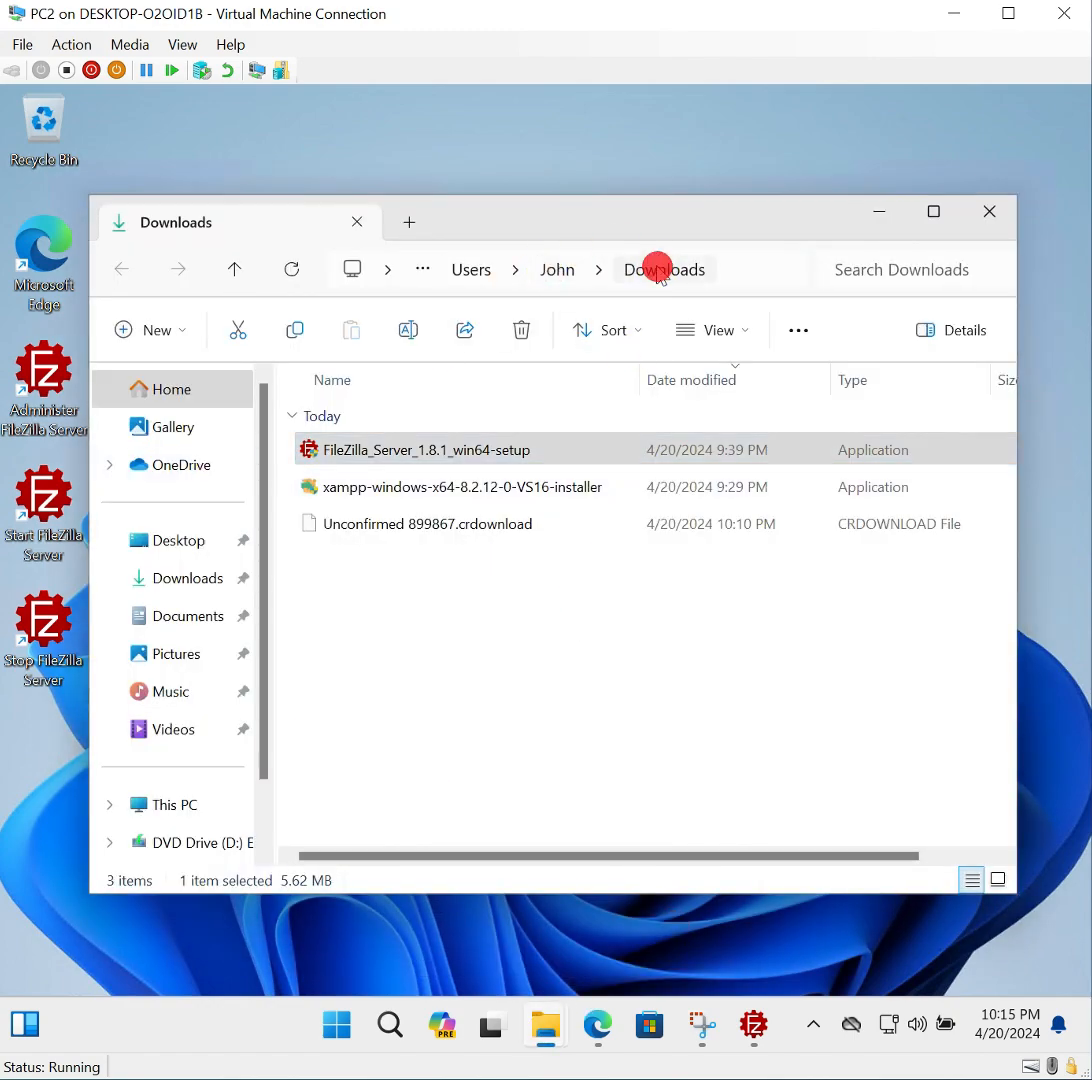
click(735, 270)
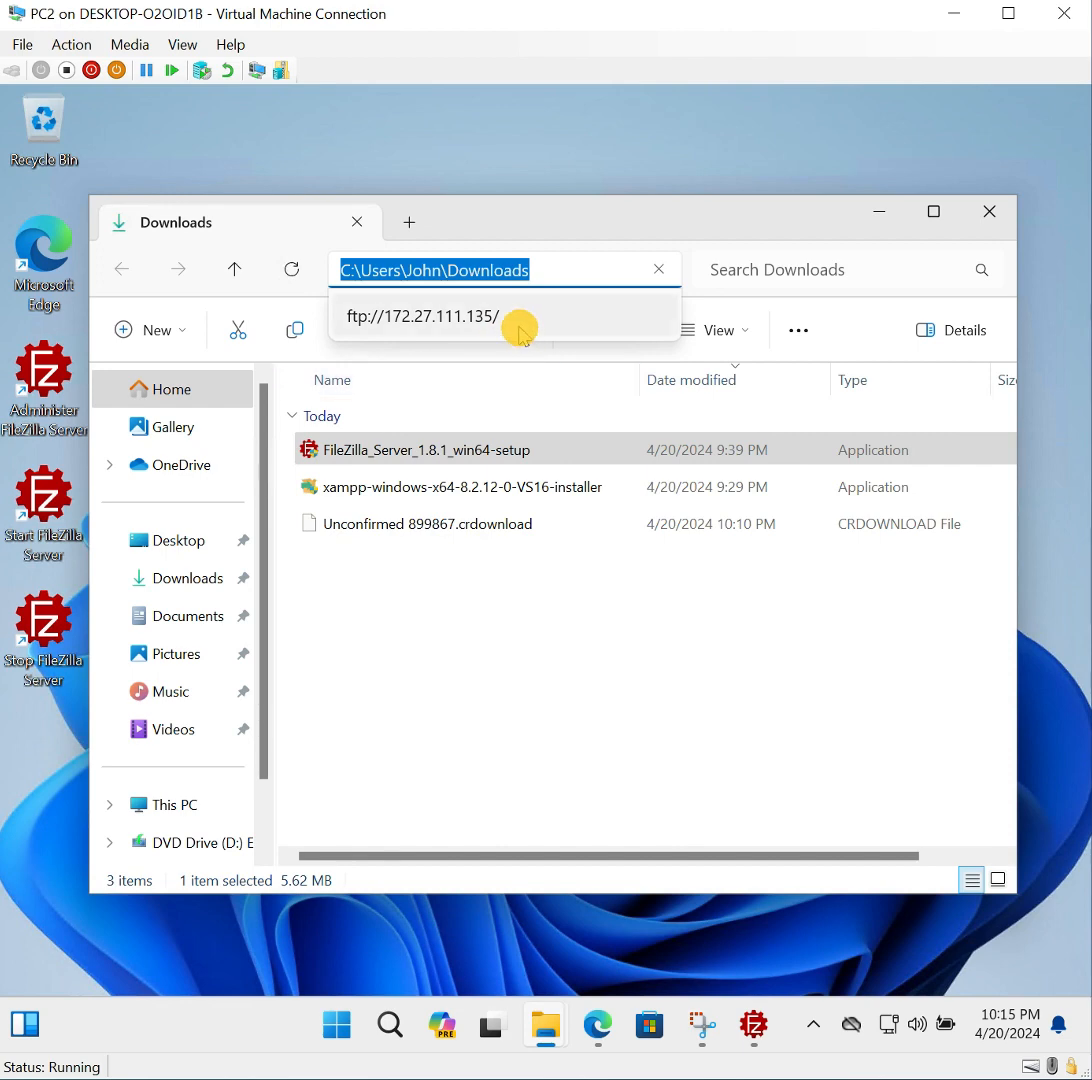
click(550, 277)
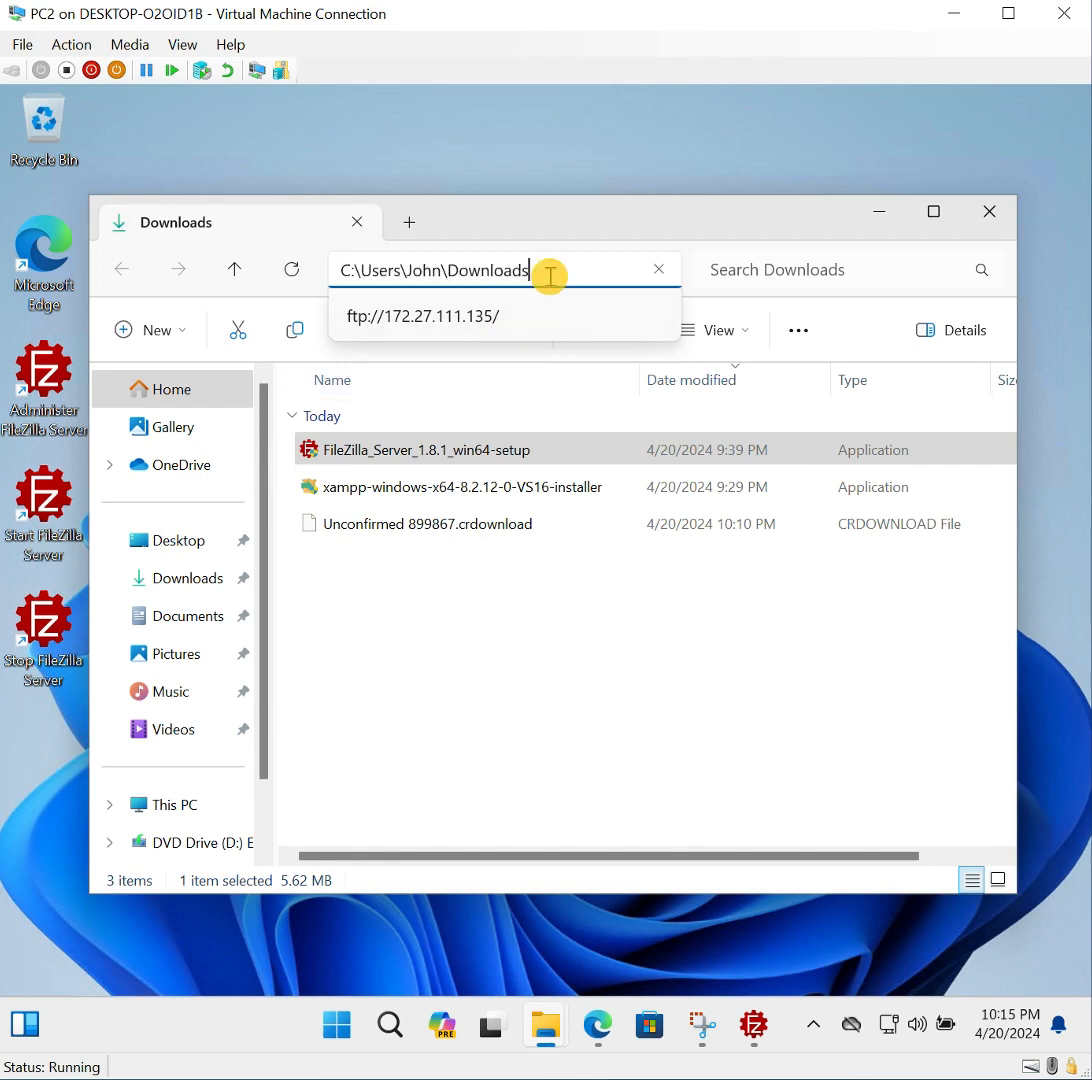
key(BackSpace)
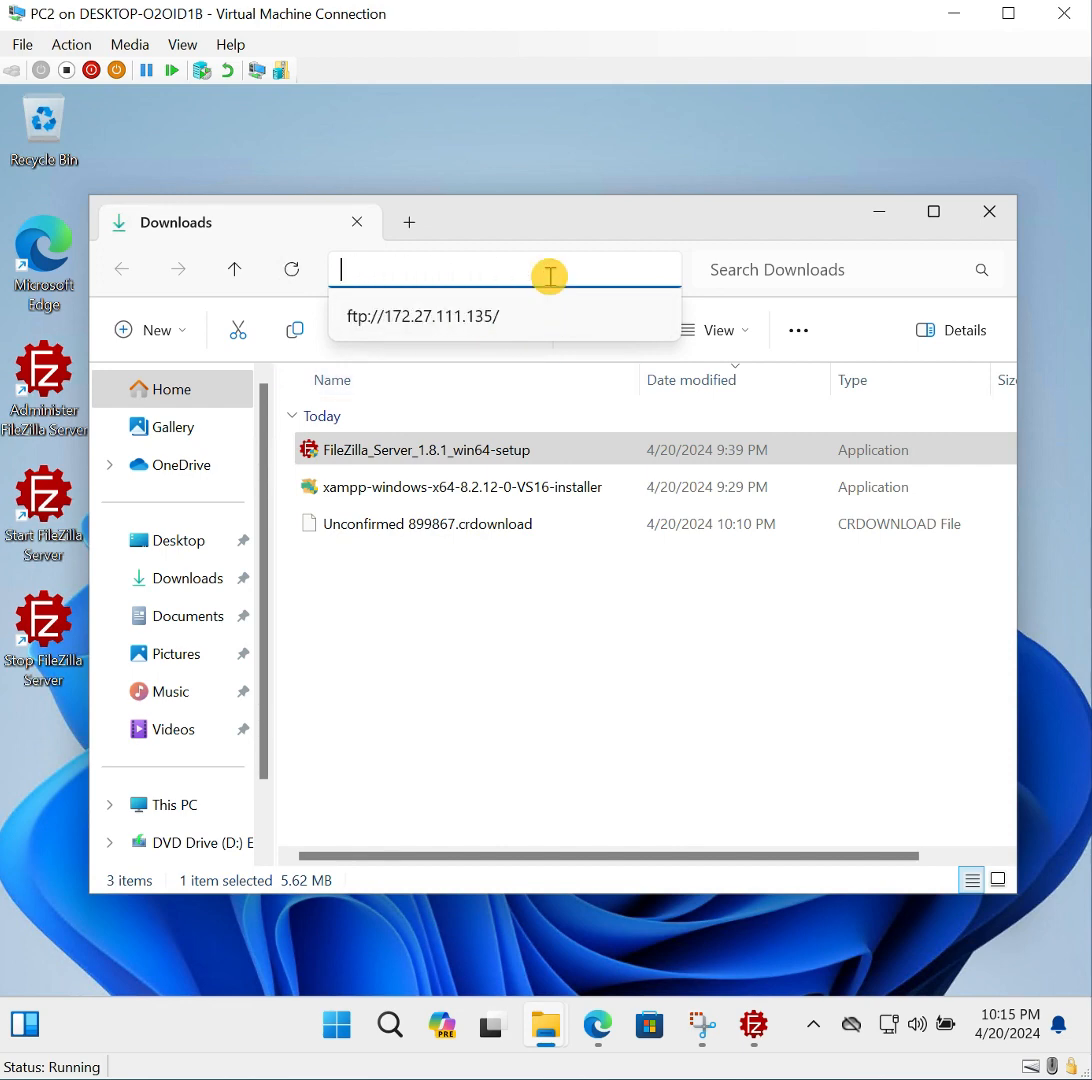
text(ftp )
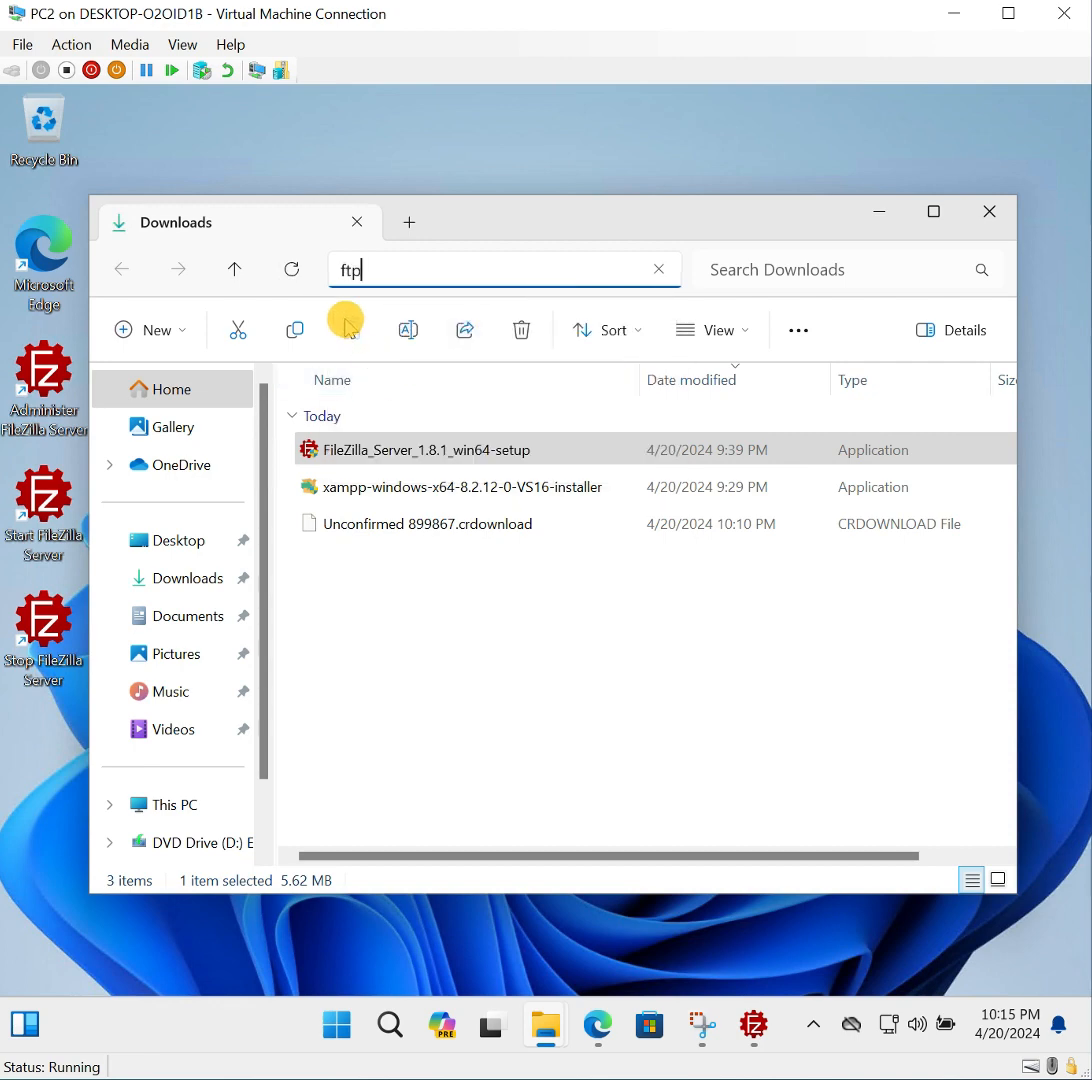
text(://)
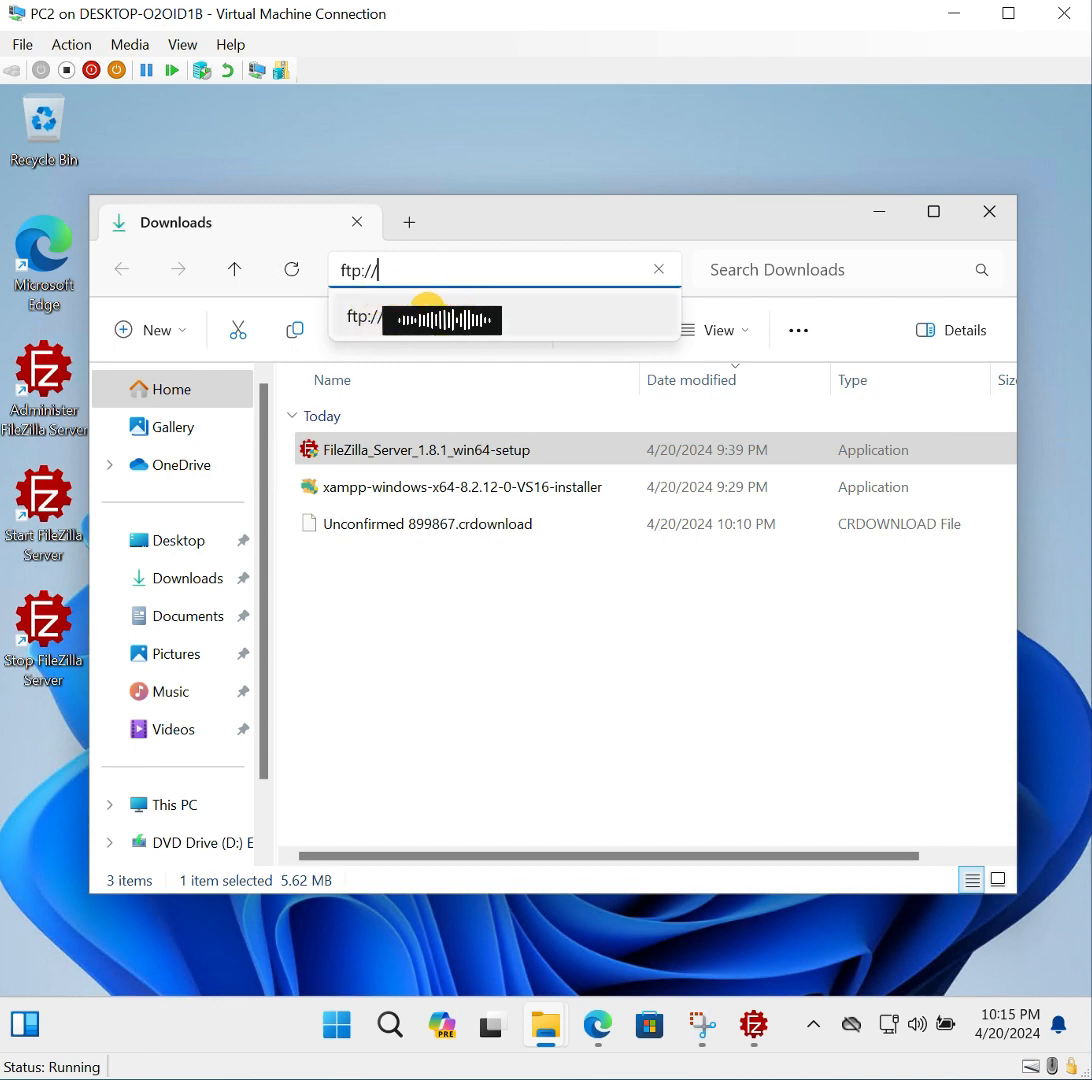
click(428, 318)
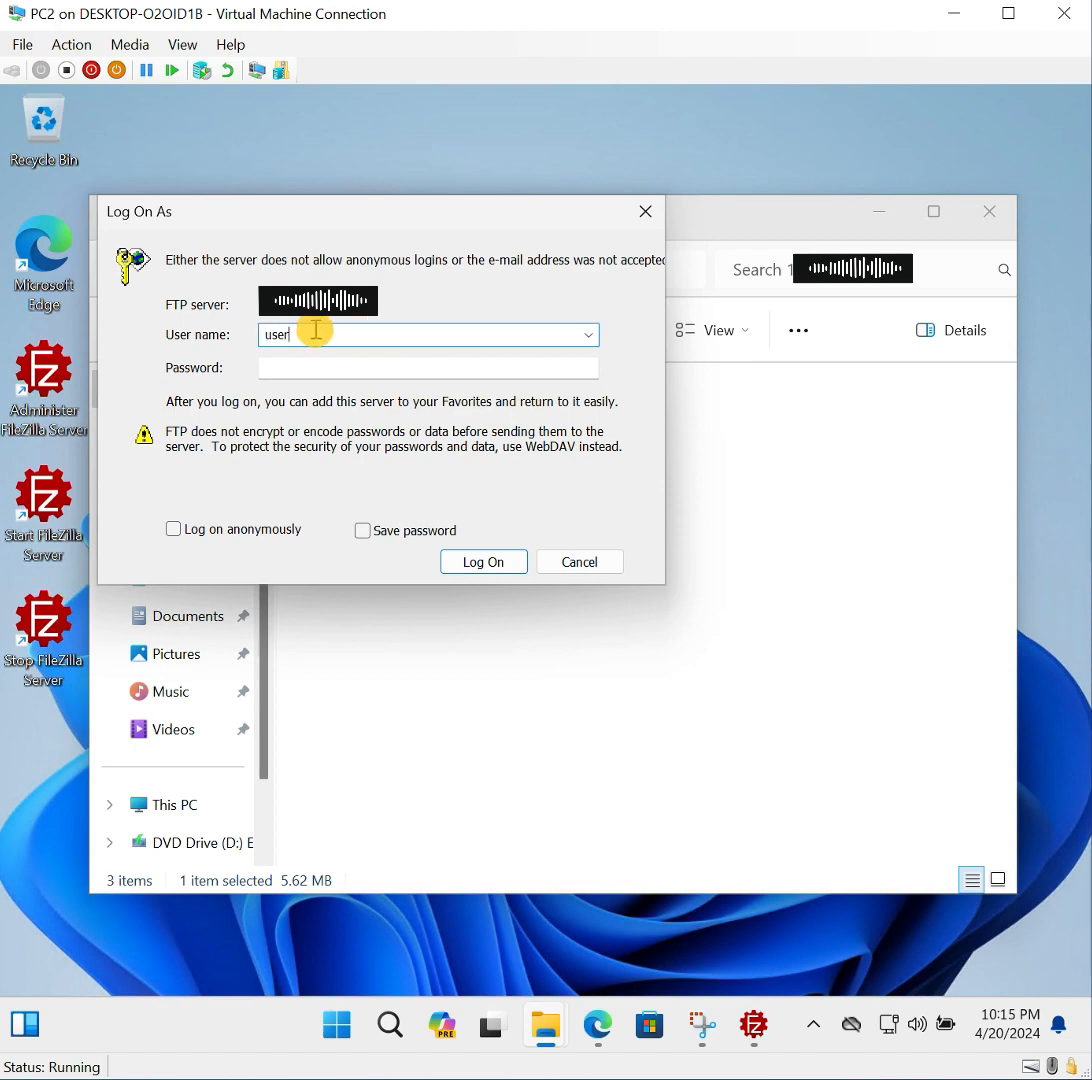
Log on to the FTP server as "user" with the account password, look inside the Bread folder and return to the server root.
text(user)
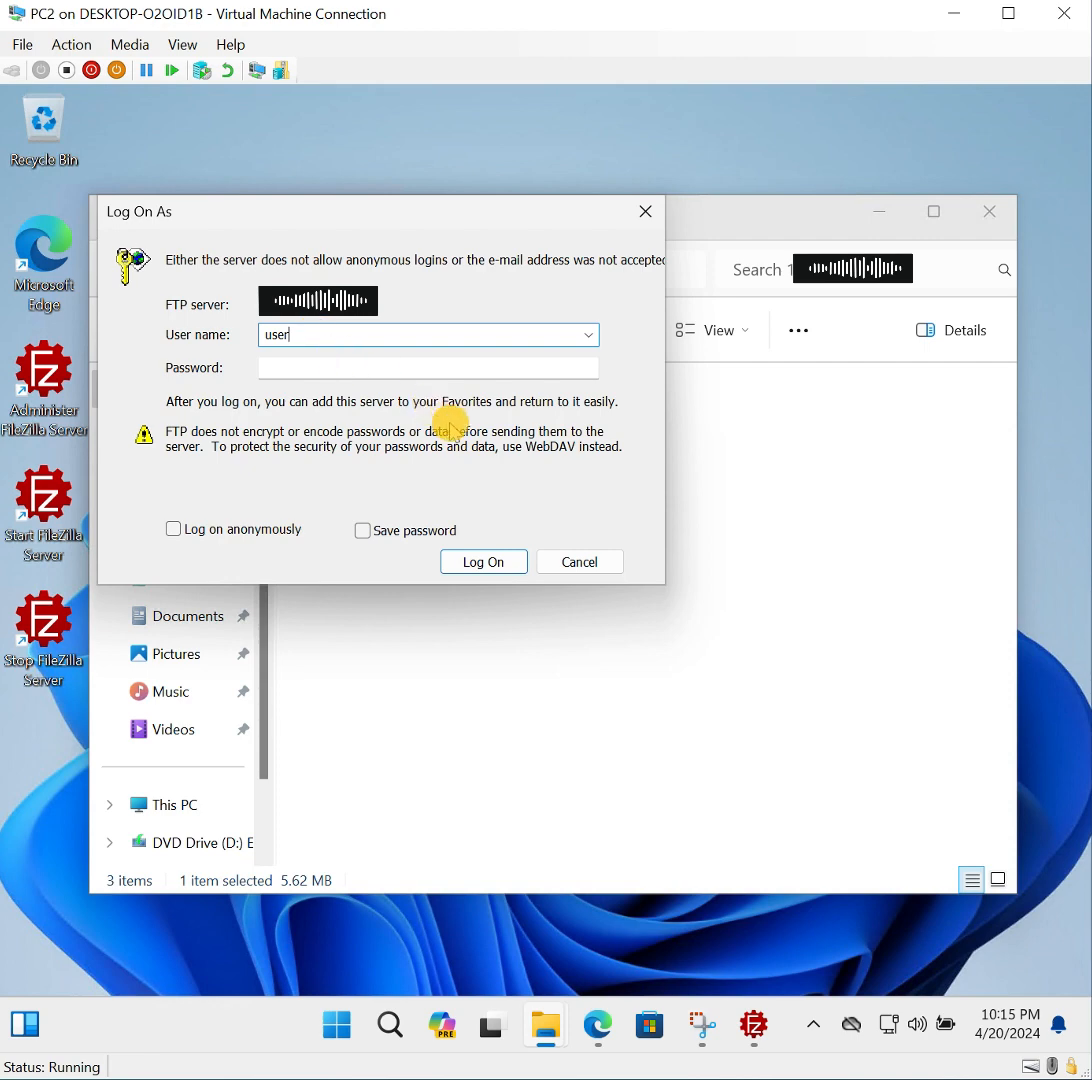
click(314, 372)
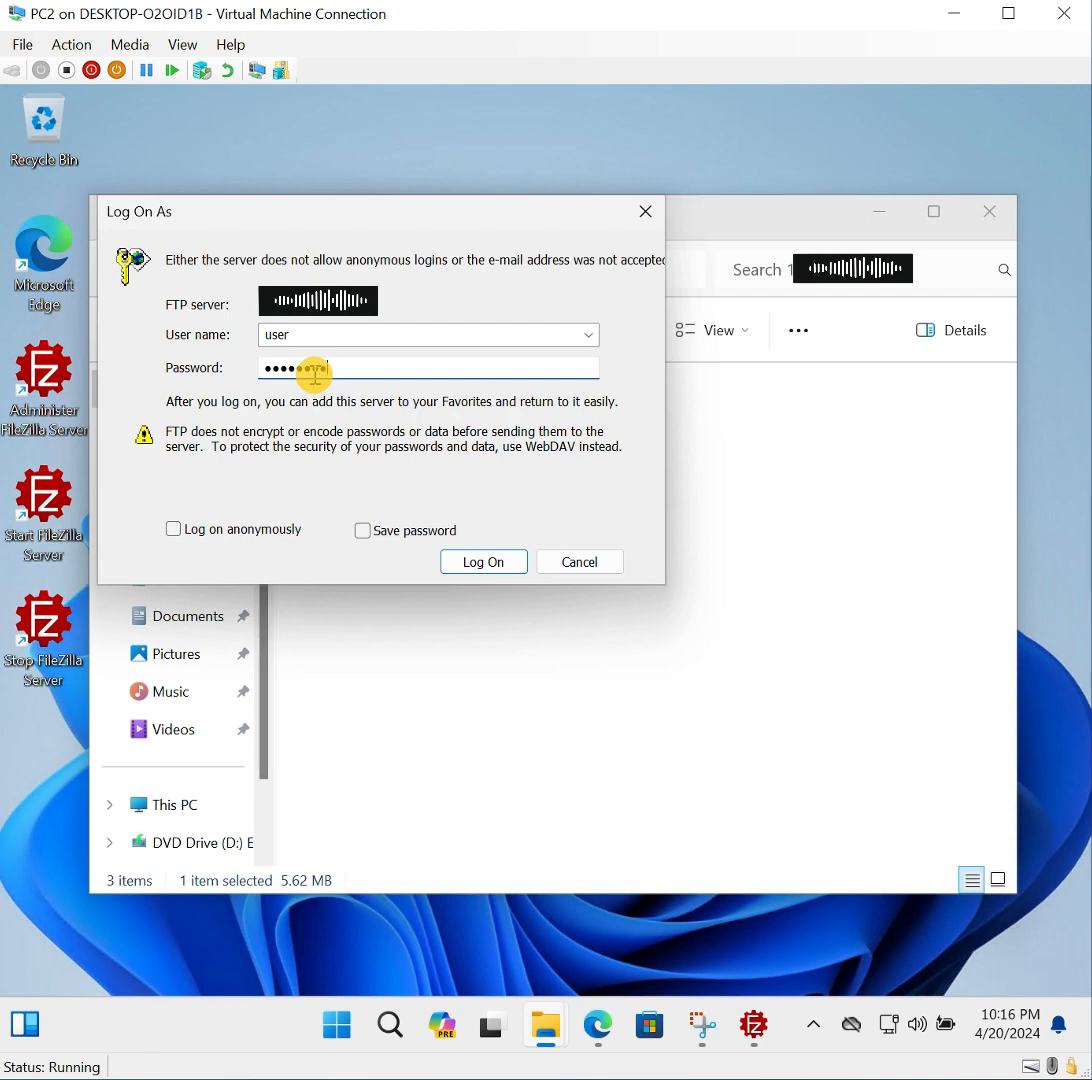
click(470, 561)
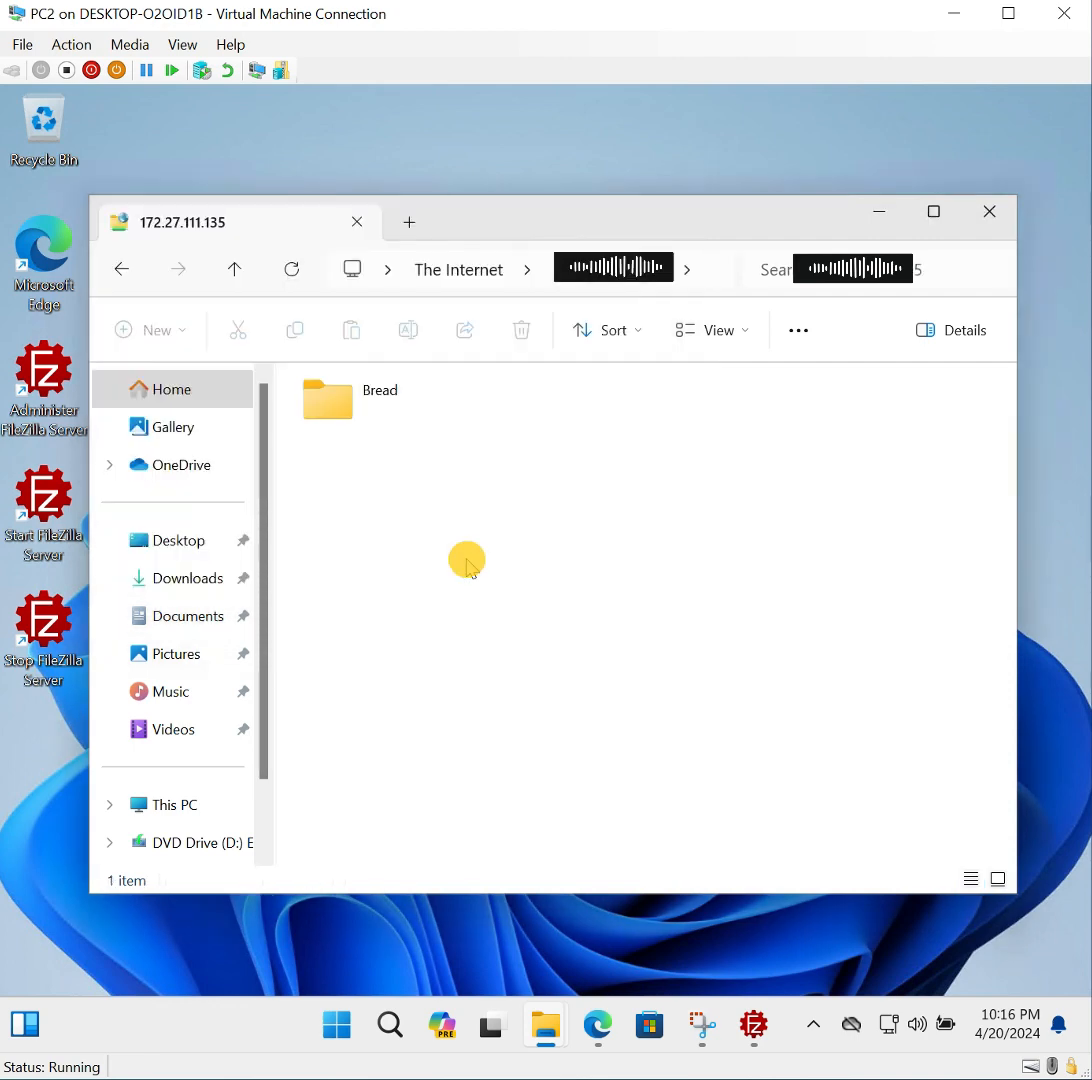
double_click(333, 422)
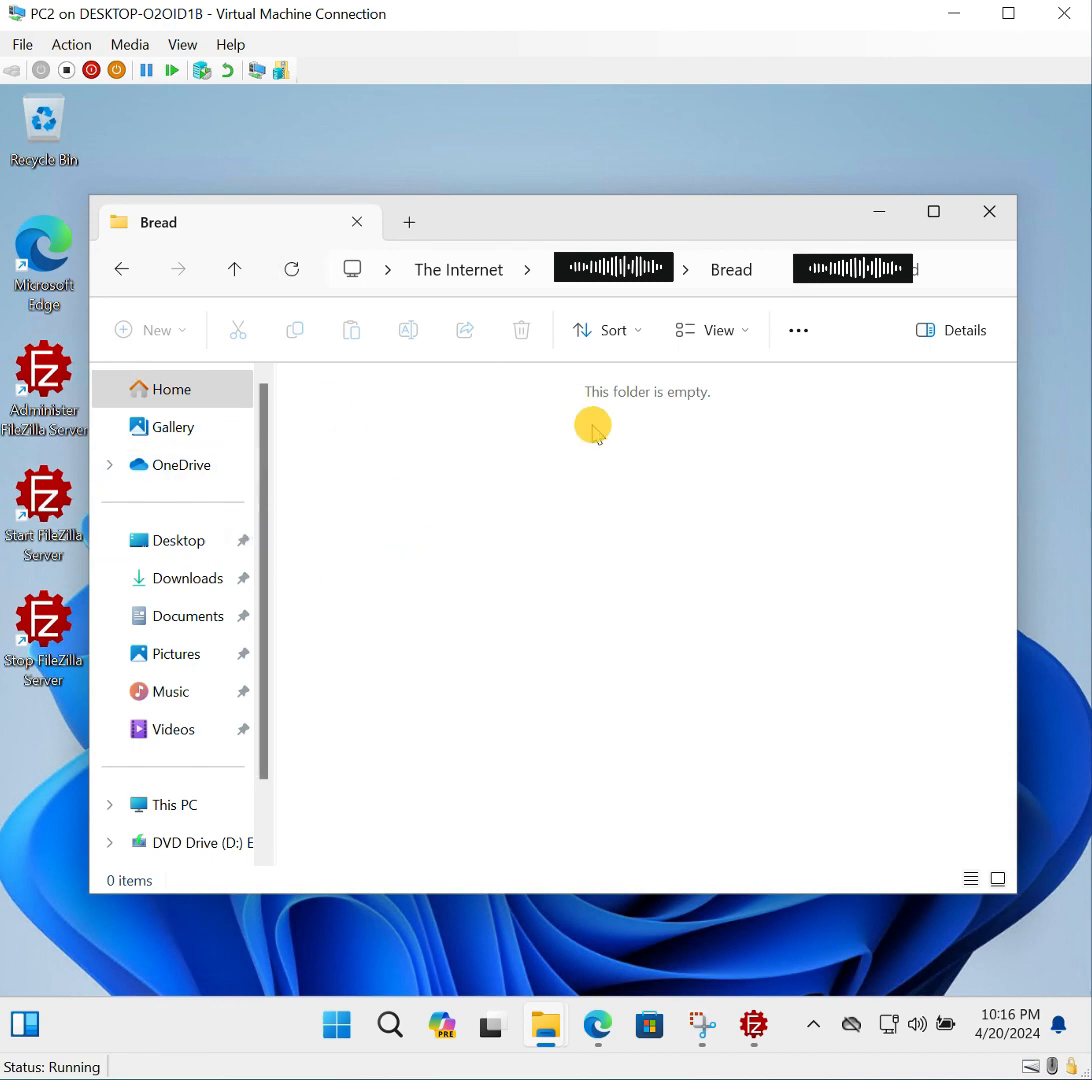
click(112, 270)
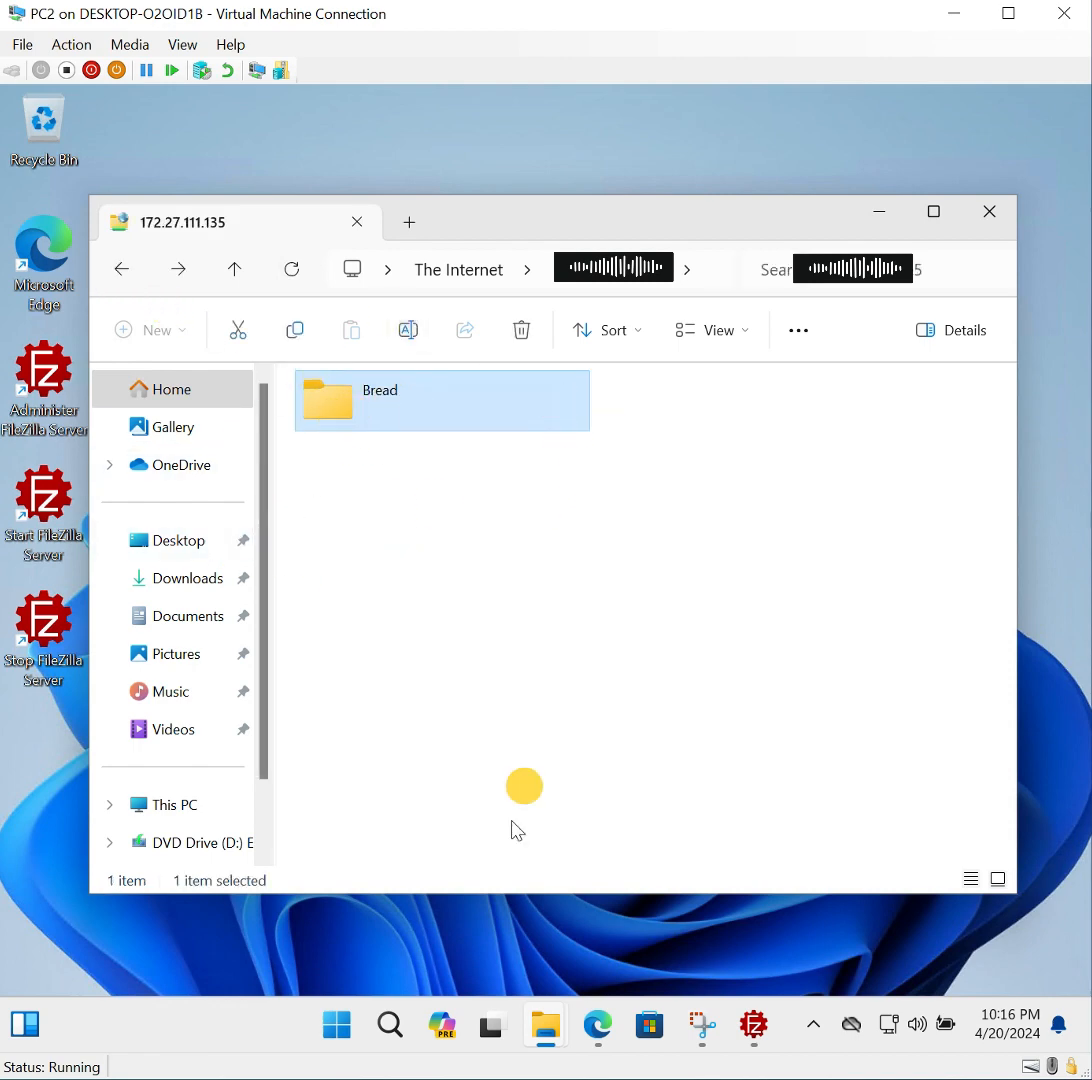
Switch to the File Explorer window showing Documents and open the local Bread folder inside ftp.
mouse_move(548, 1028)
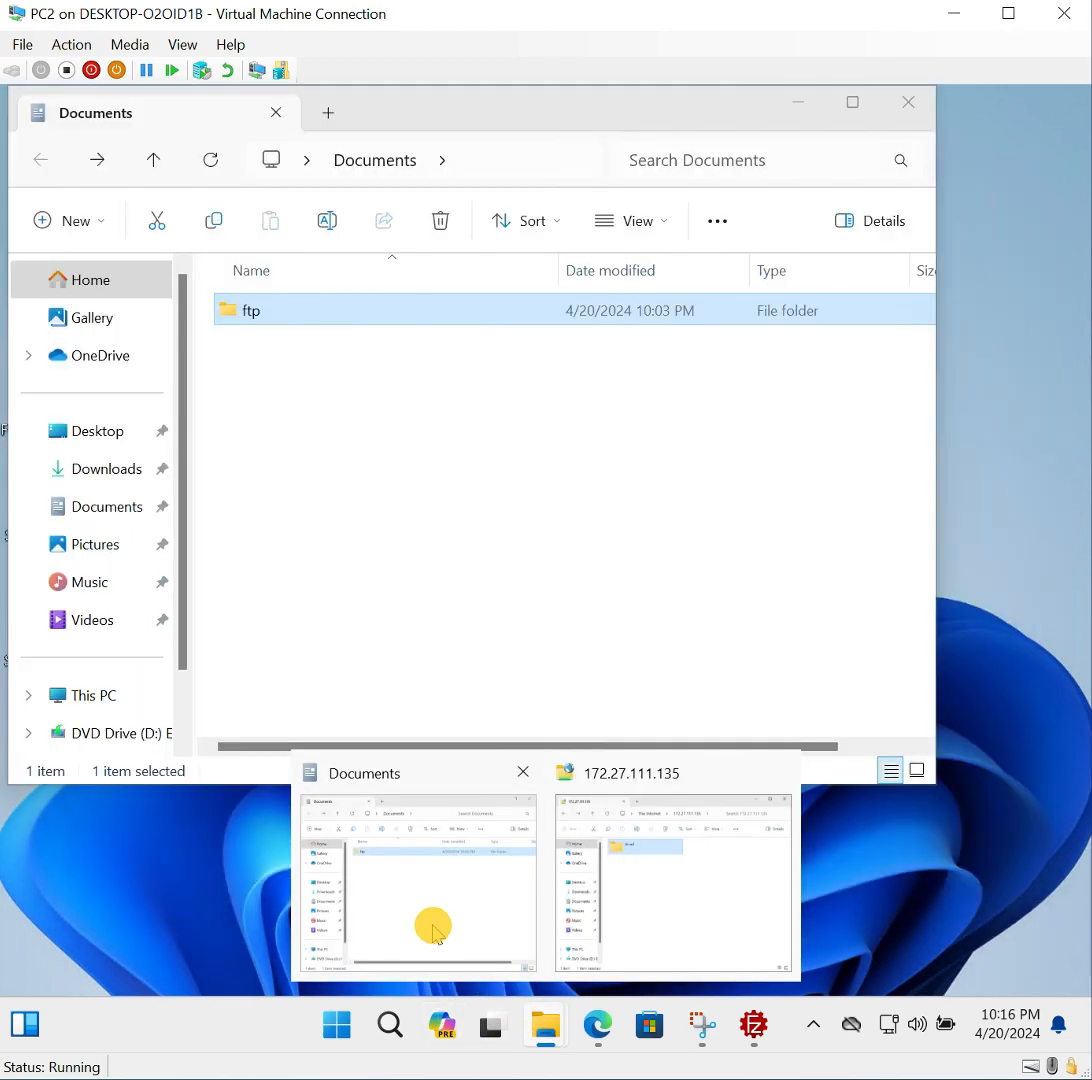
click(434, 933)
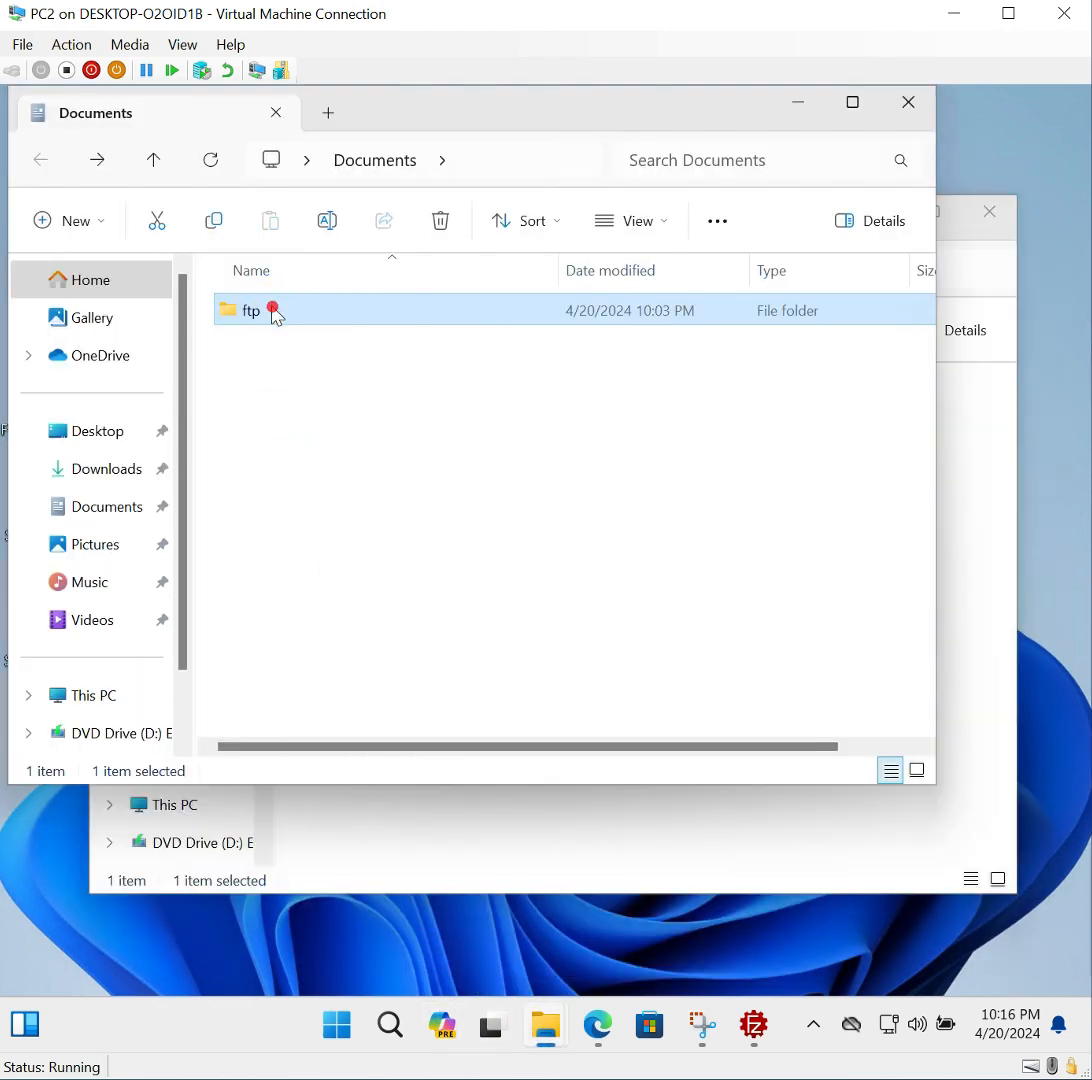
double_click(275, 312)
double_click(273, 310)
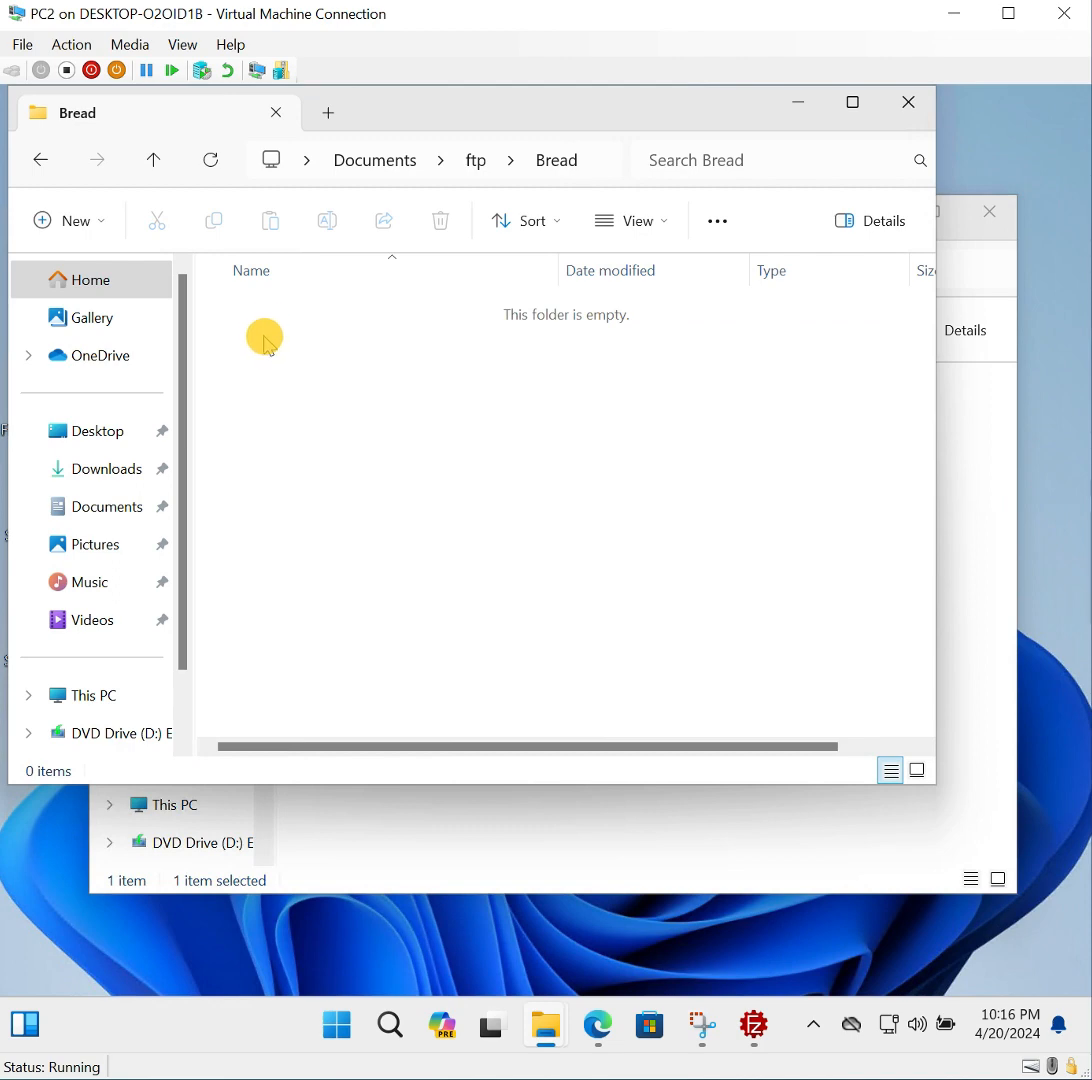
Create a new text document with the default name in the local Bread folder.
right_click(265, 340)
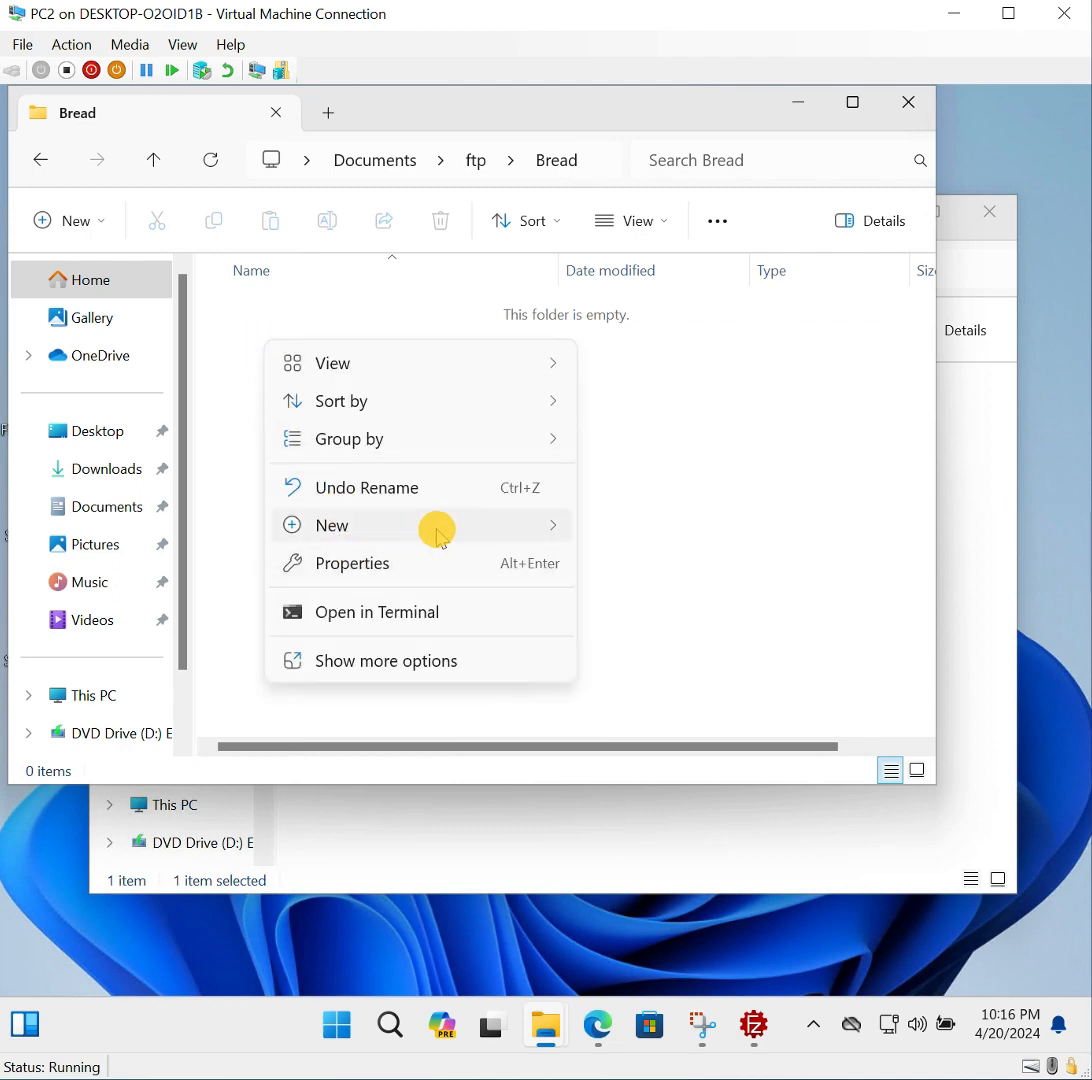
mouse_move(434, 525)
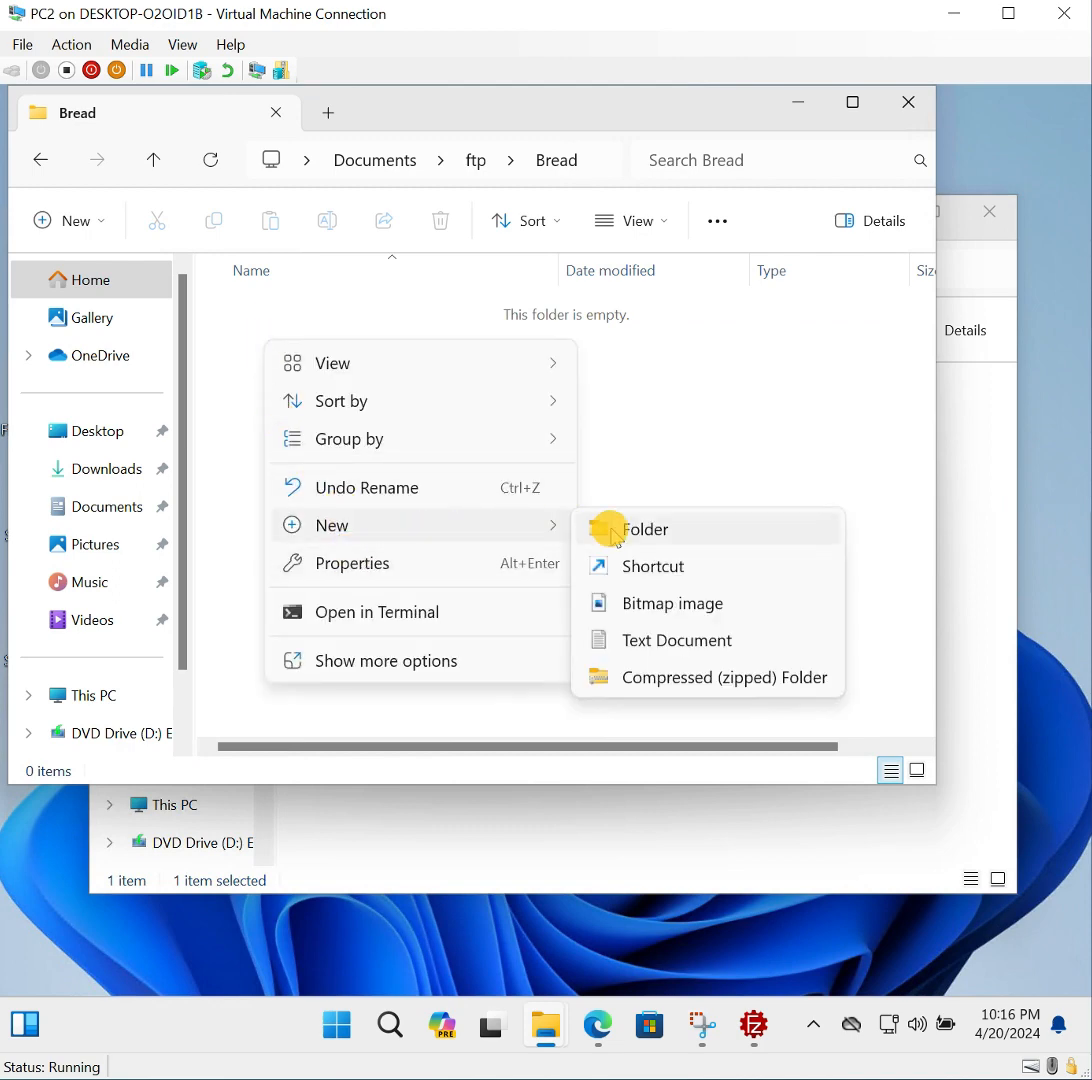
click(633, 640)
click(633, 640)
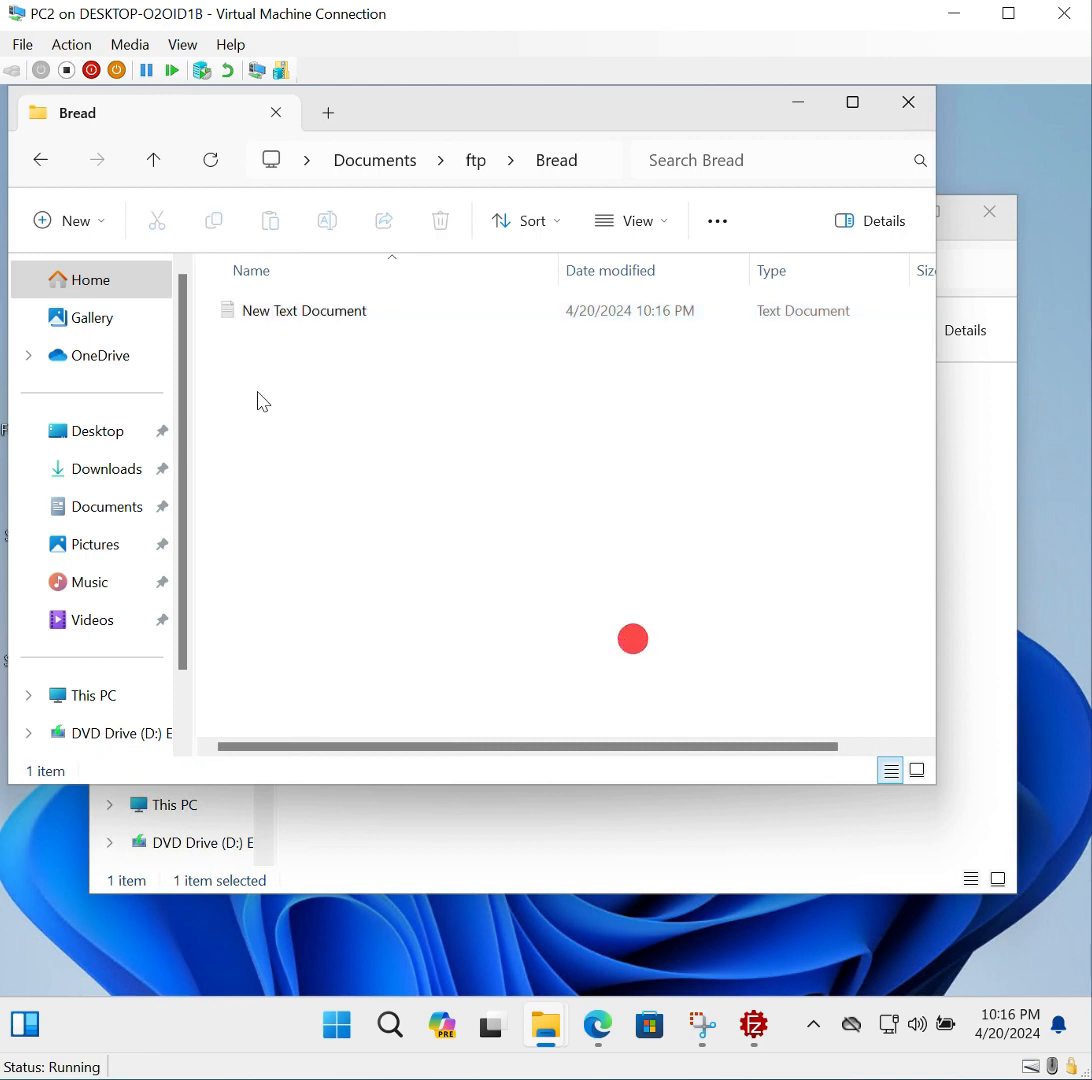
Open the new text document, enter "I like Bread", save the file and close it.
double_click(329, 304)
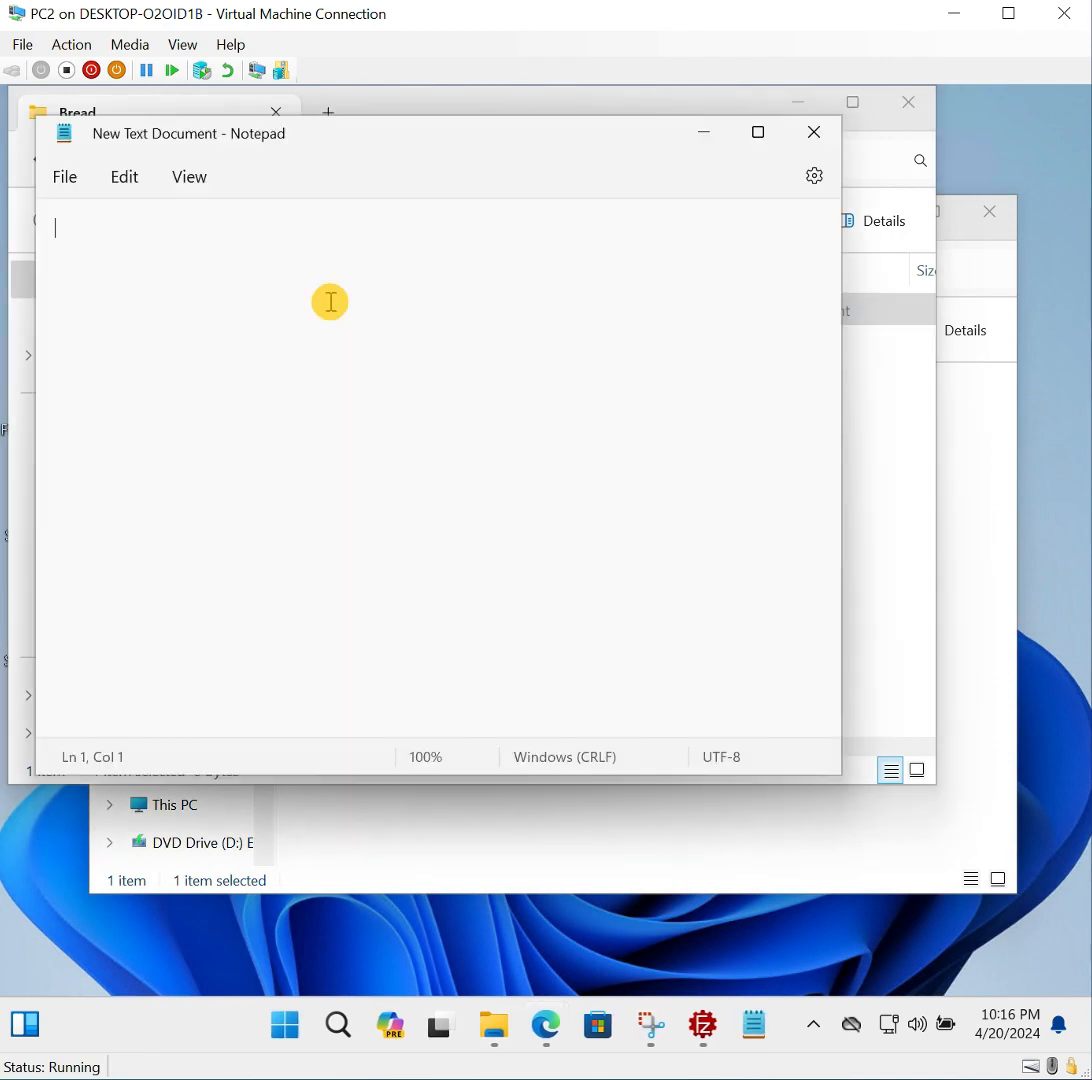
text(I like Bread)
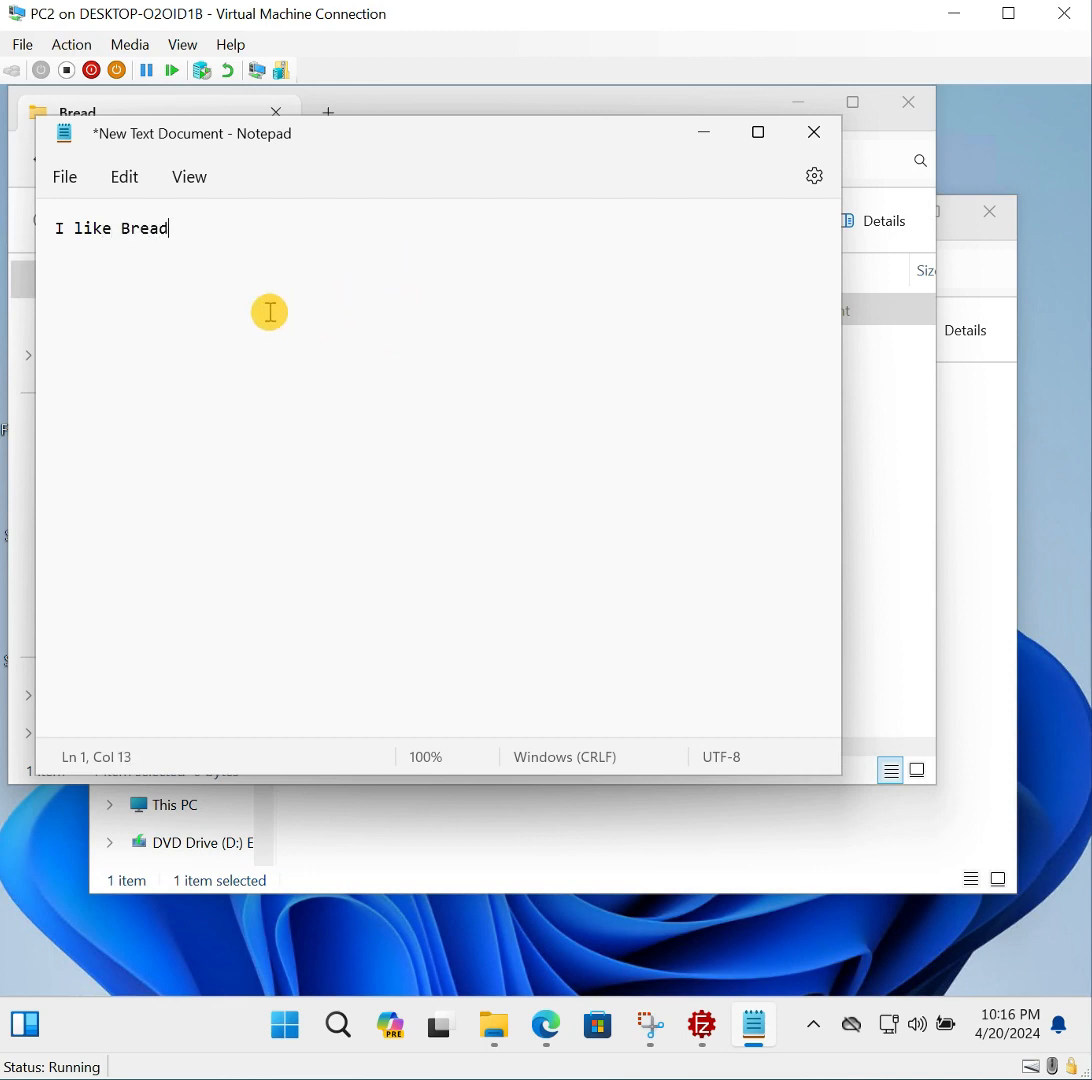
key(ctrl+s)
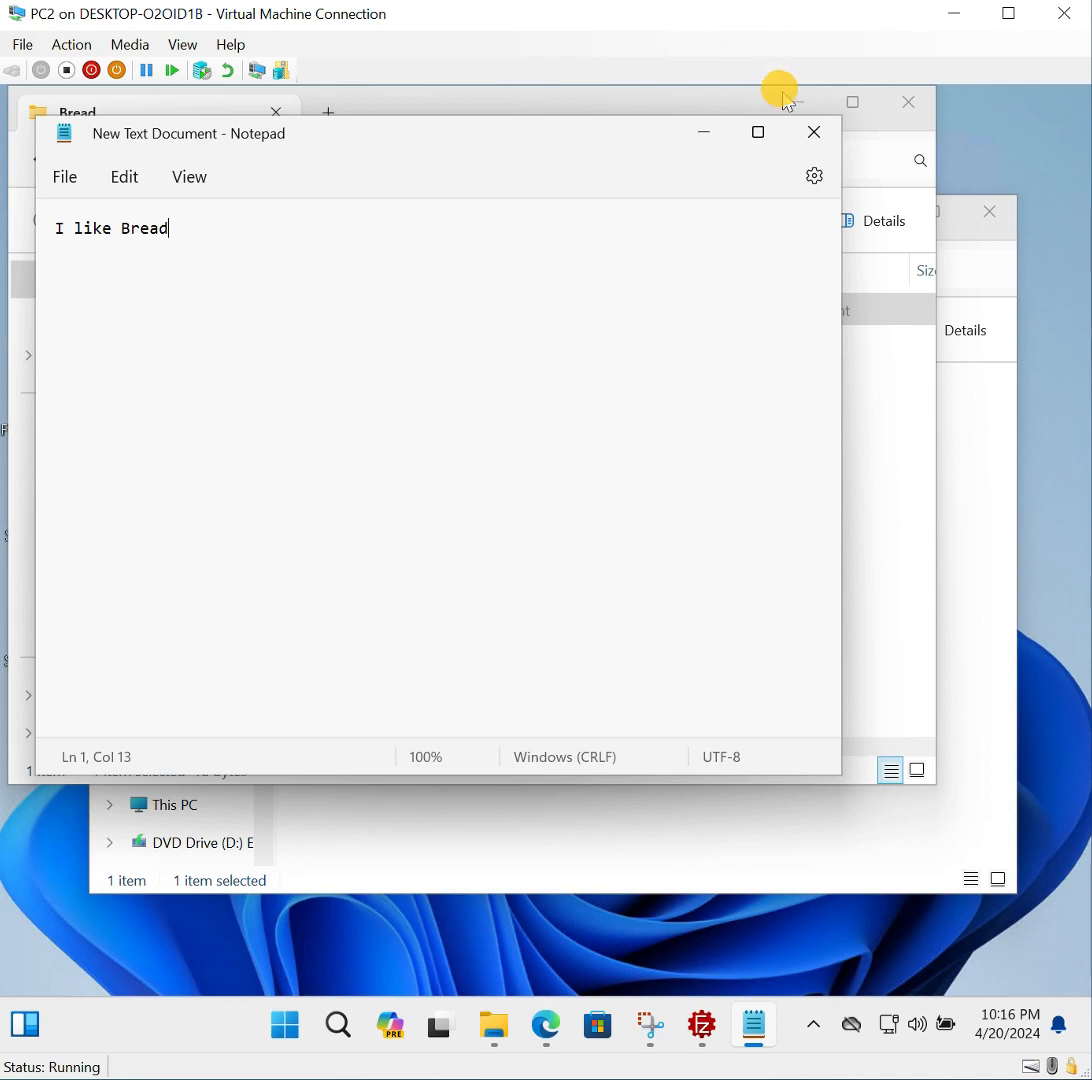
click(814, 133)
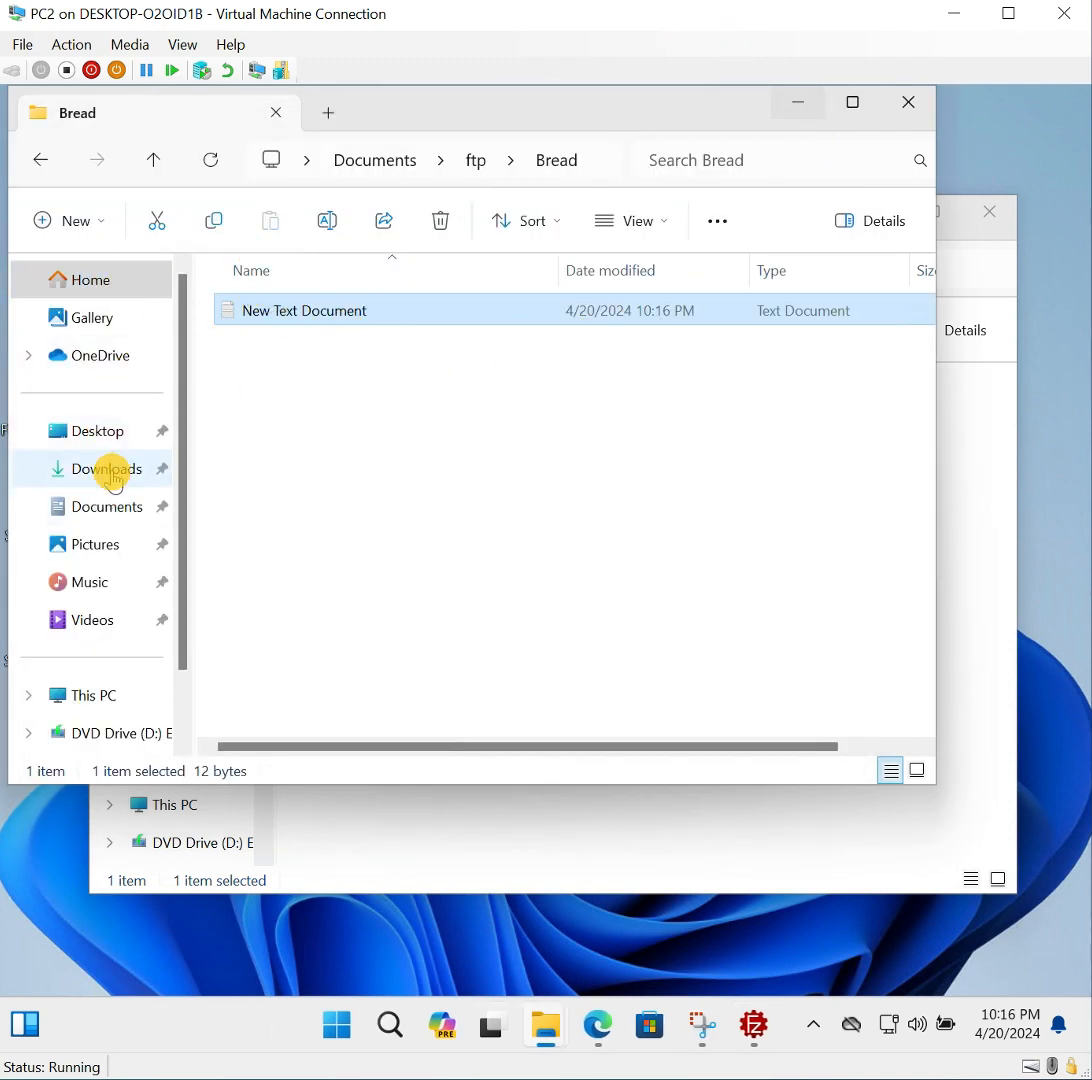
Go back to Documents in the local File Explorer window and minimize that window to reach the FTP window.
click(37, 166)
click(37, 166)
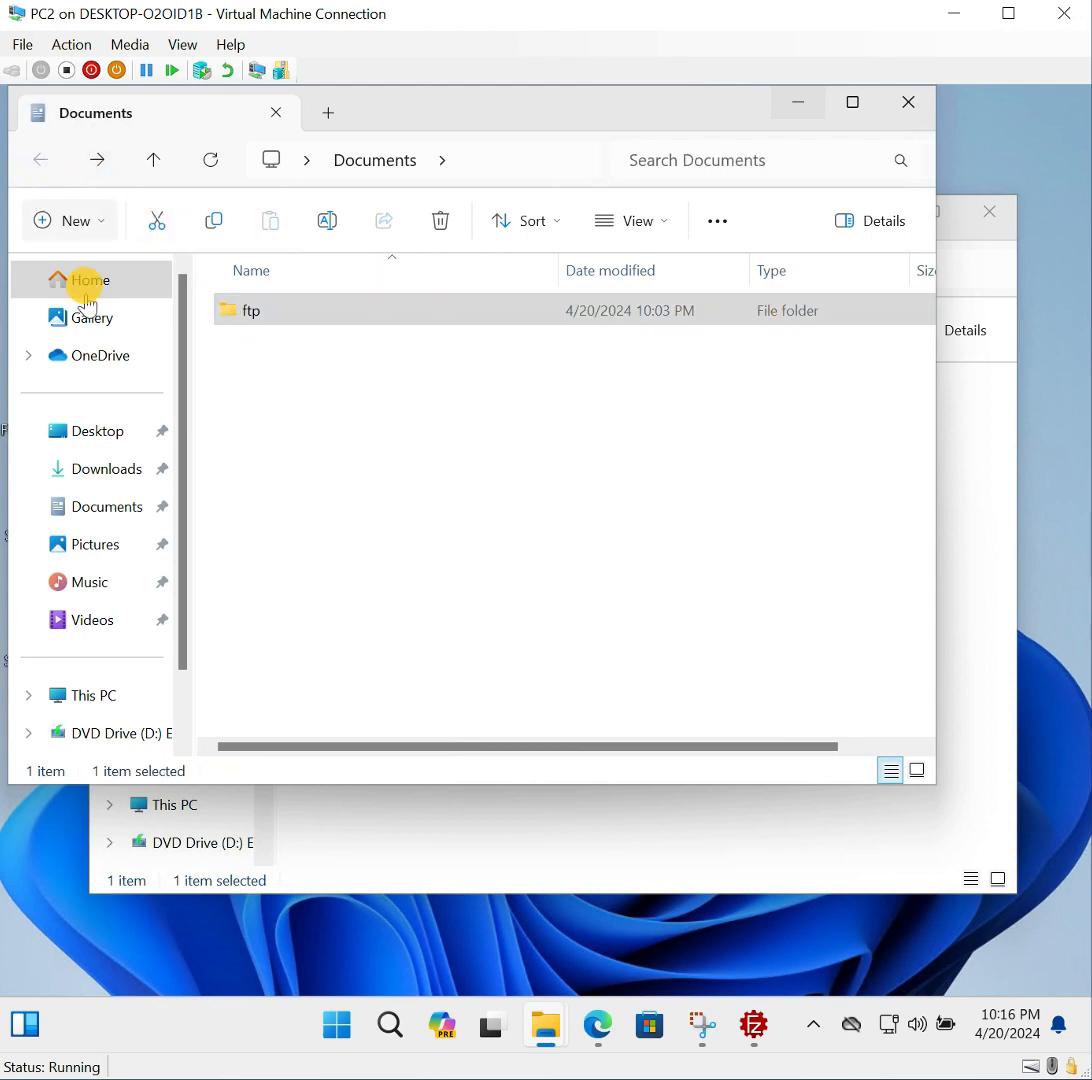
click(118, 505)
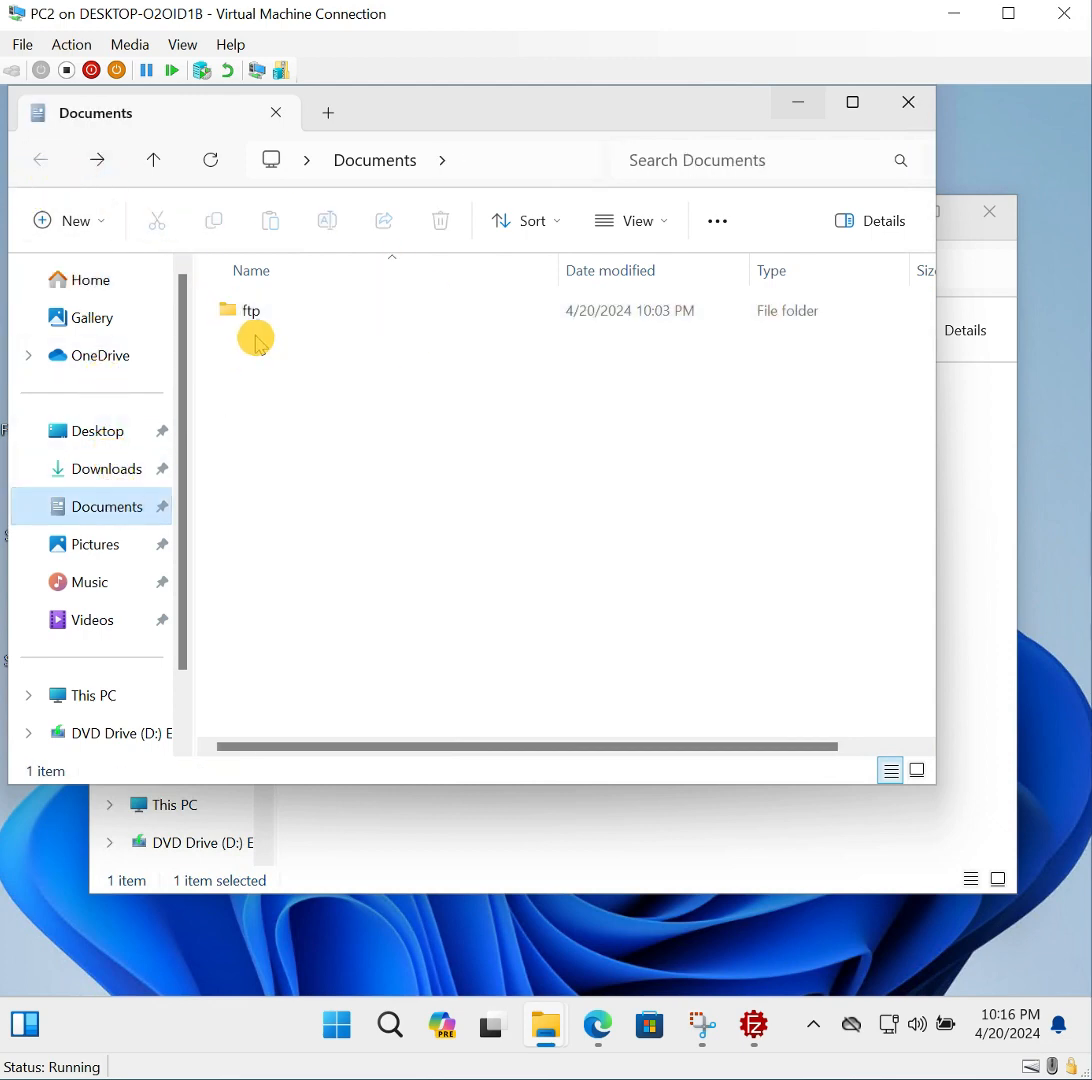
click(800, 106)
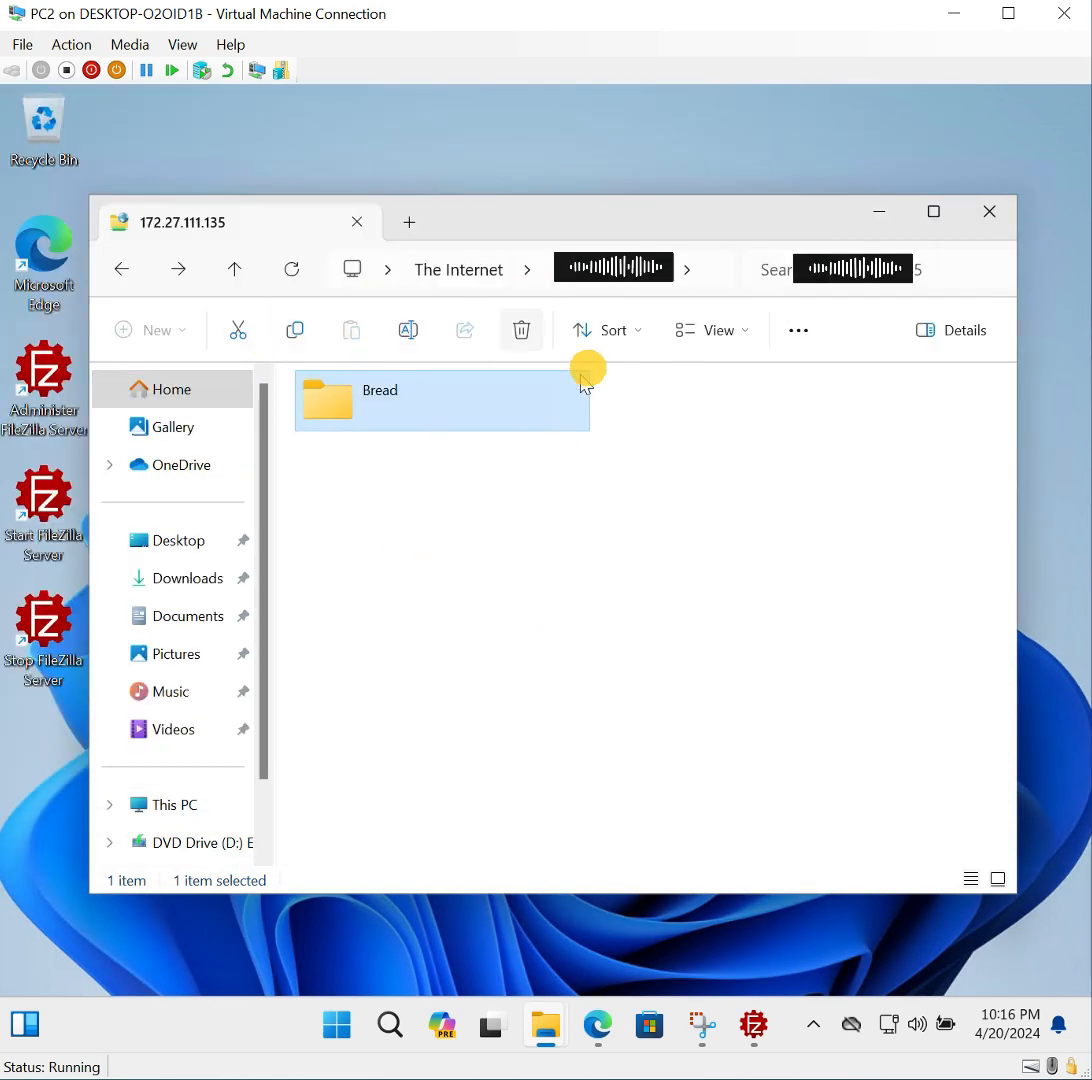
Open the Bread folder on the FTP server and refresh its contents.
click(282, 283)
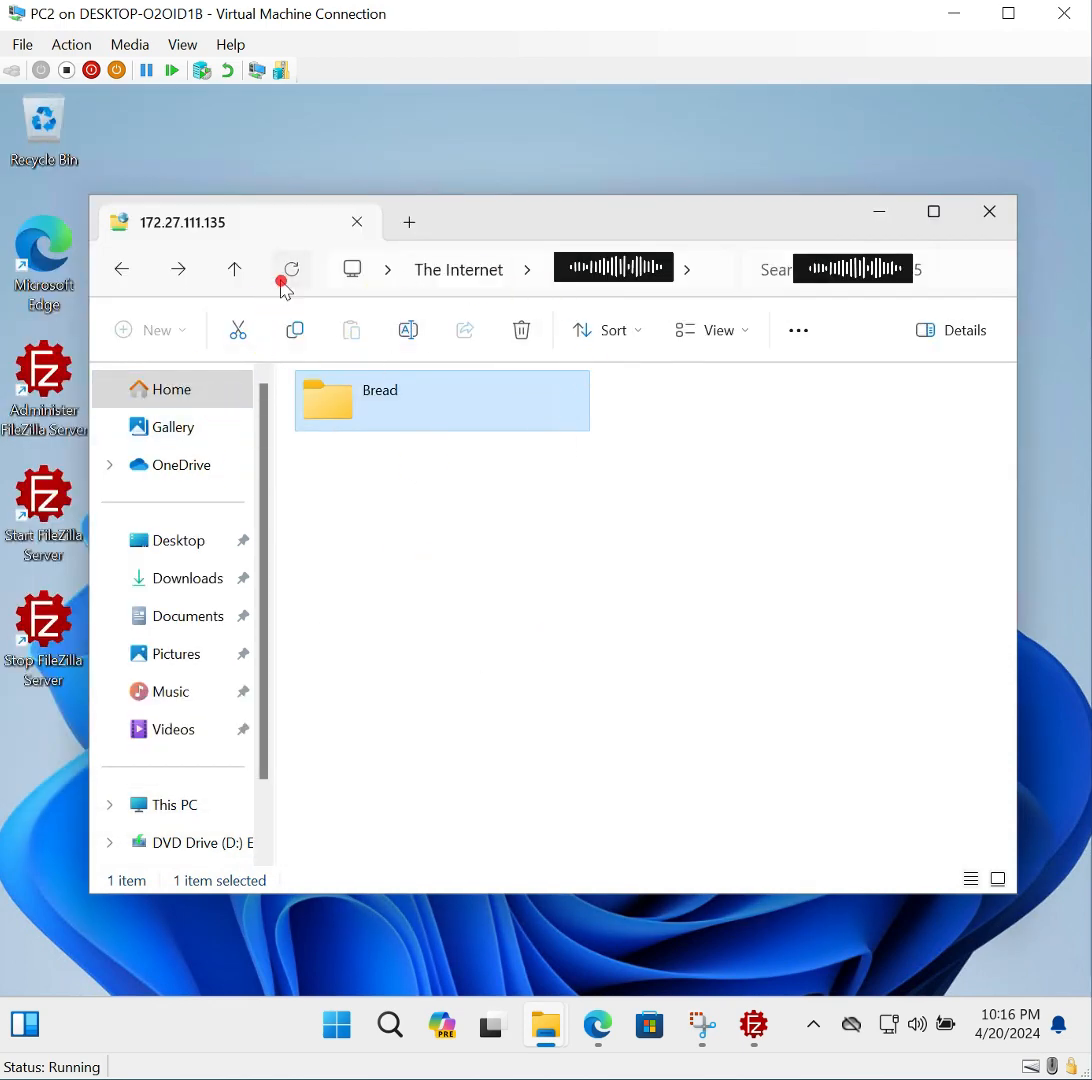
double_click(335, 403)
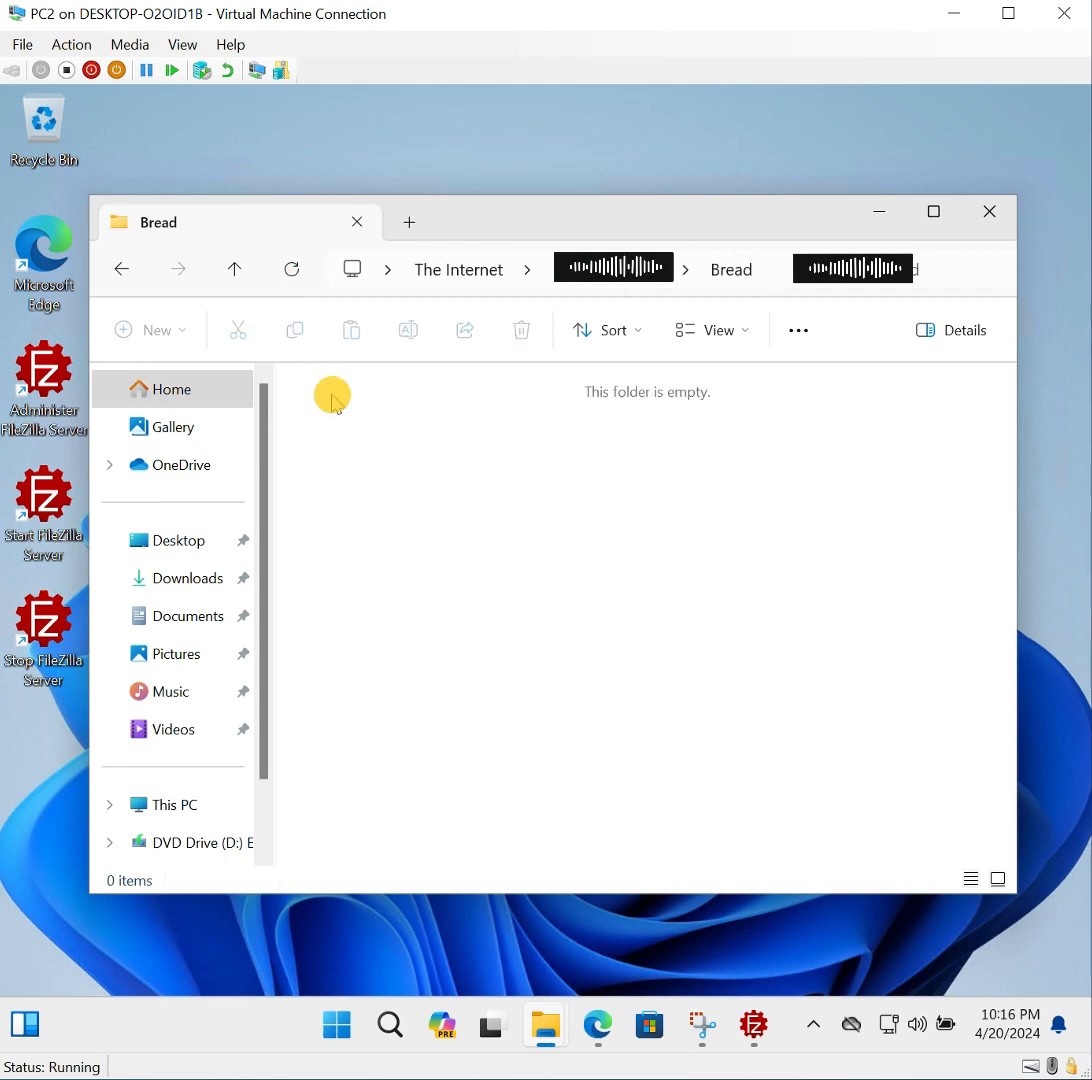
click(295, 275)
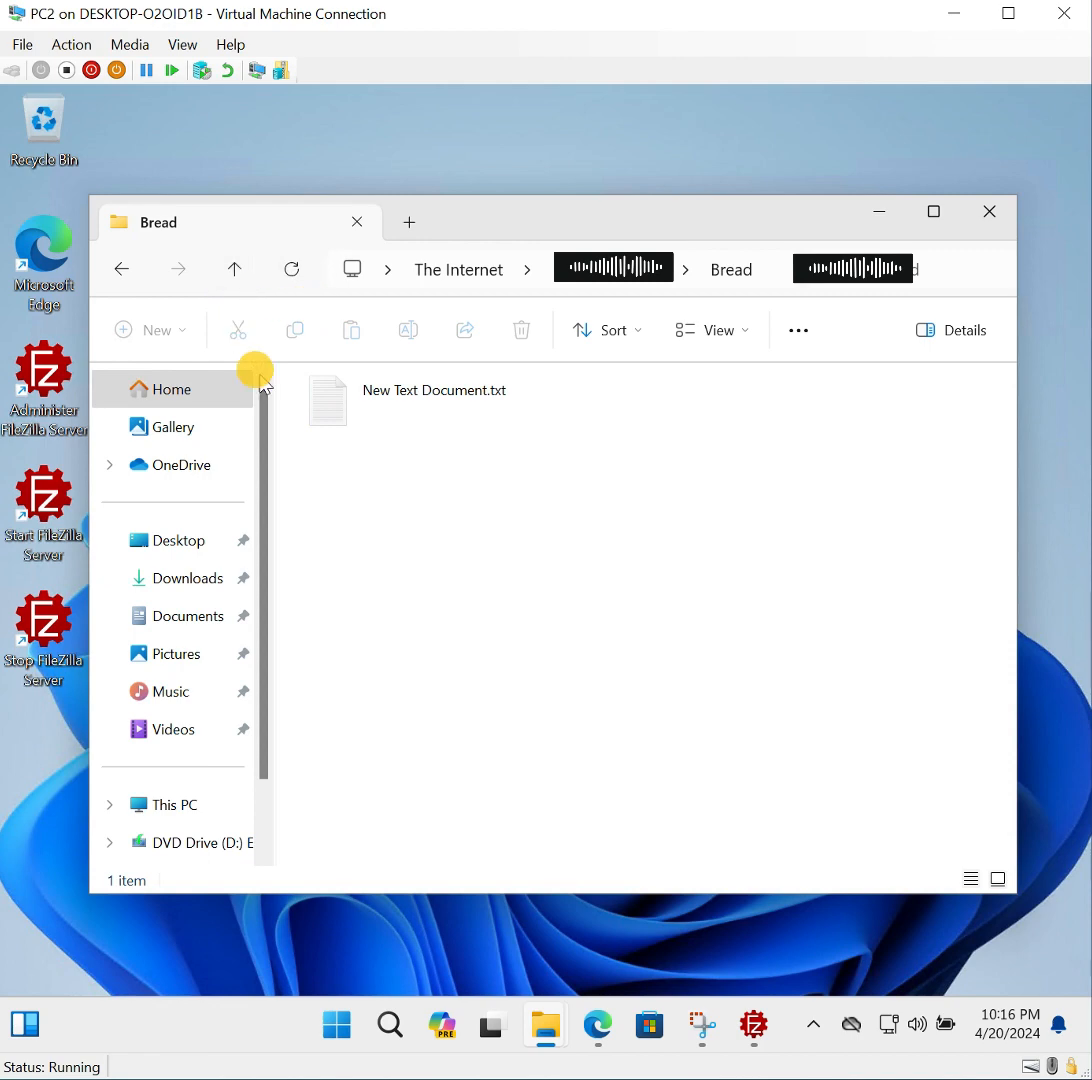
Open New Text Document.txt from the FTP server's Bread folder.
click(340, 418)
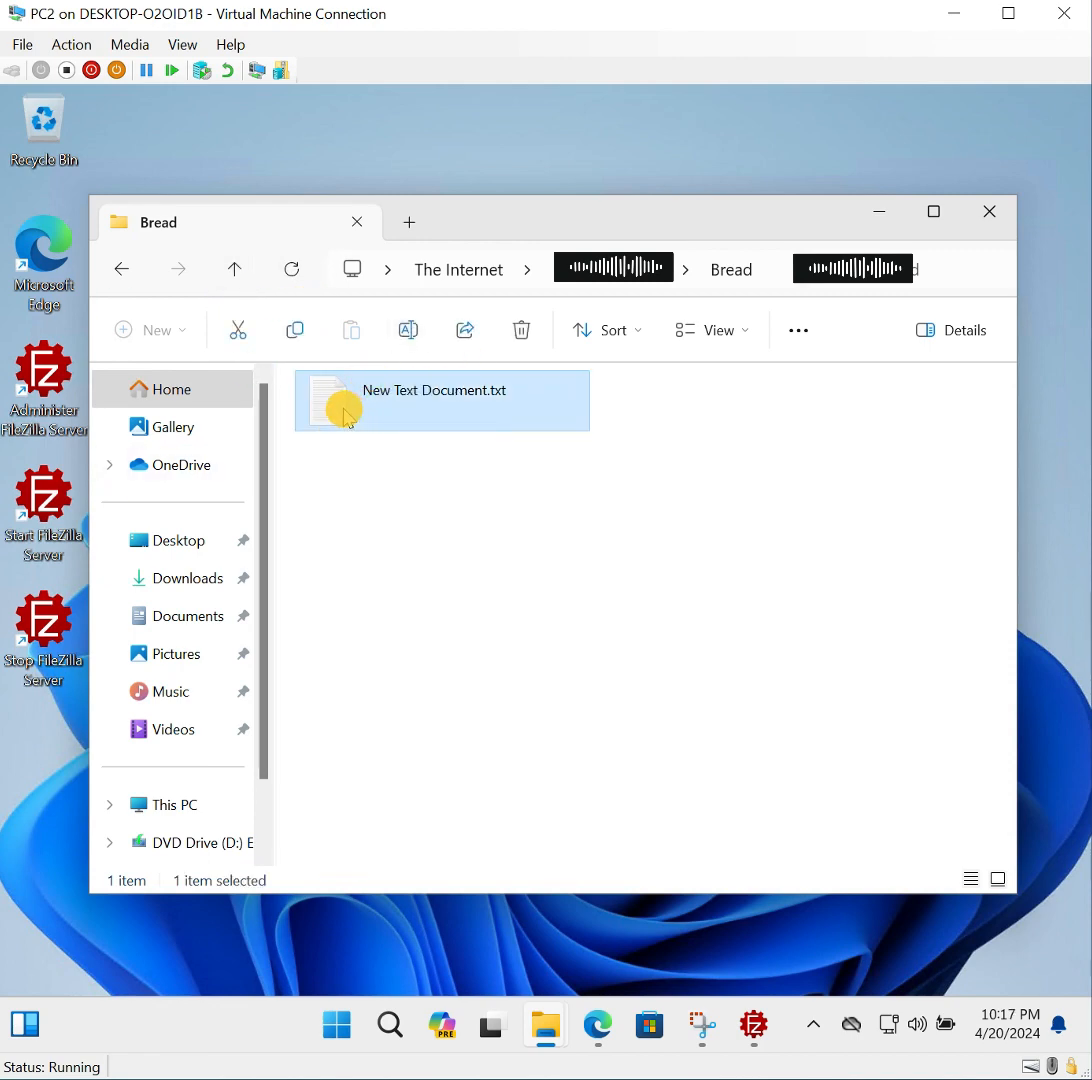
right_click(345, 414)
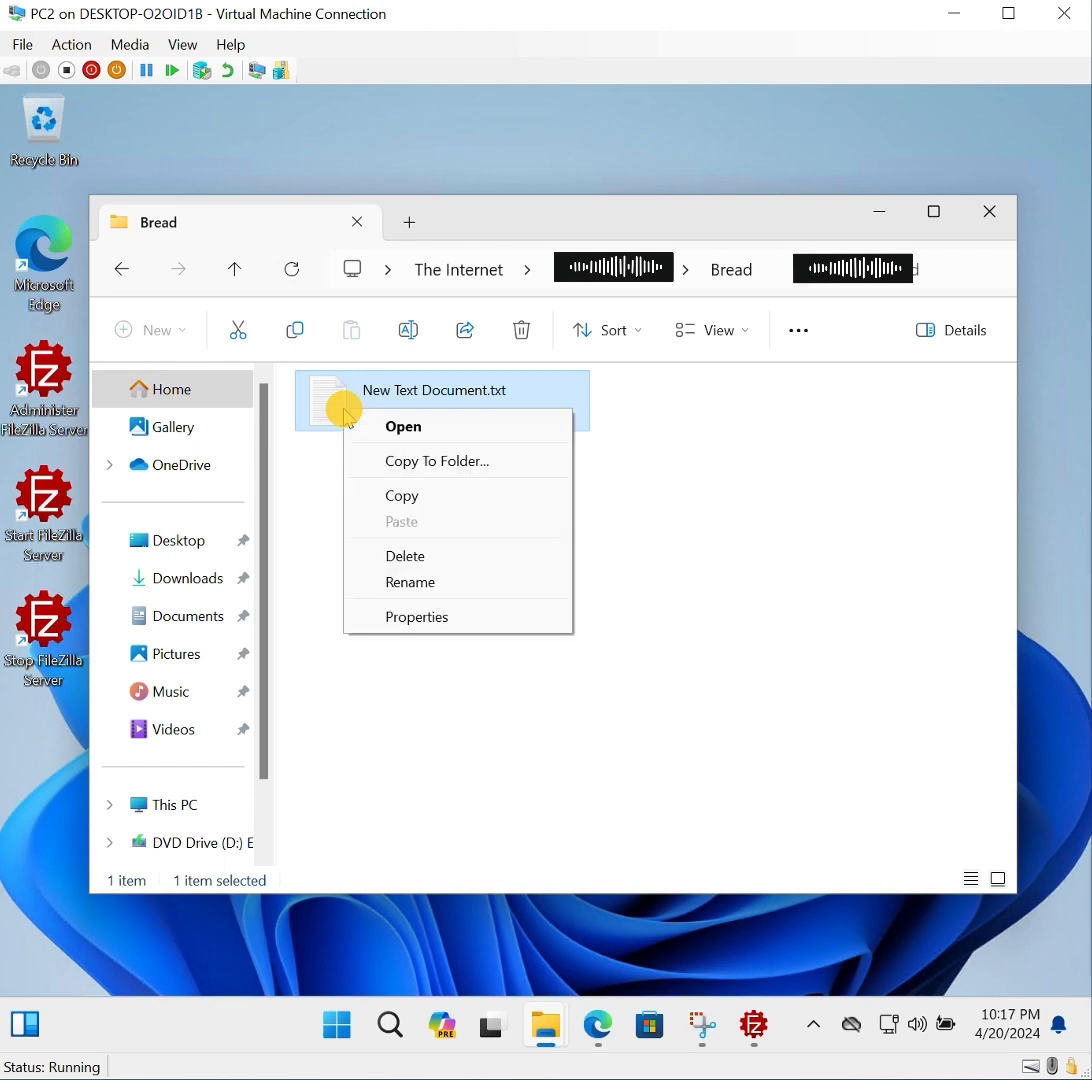
click(405, 434)
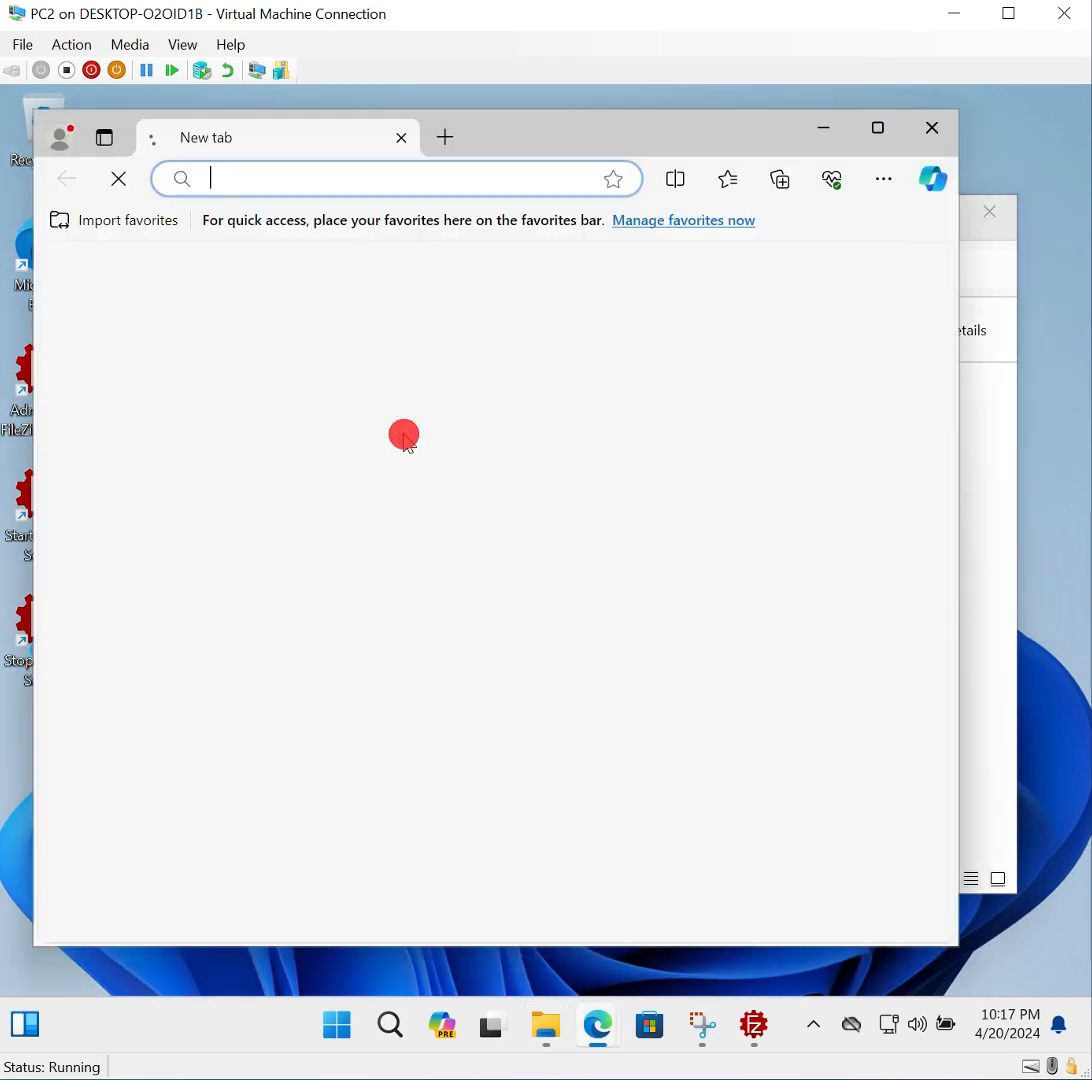